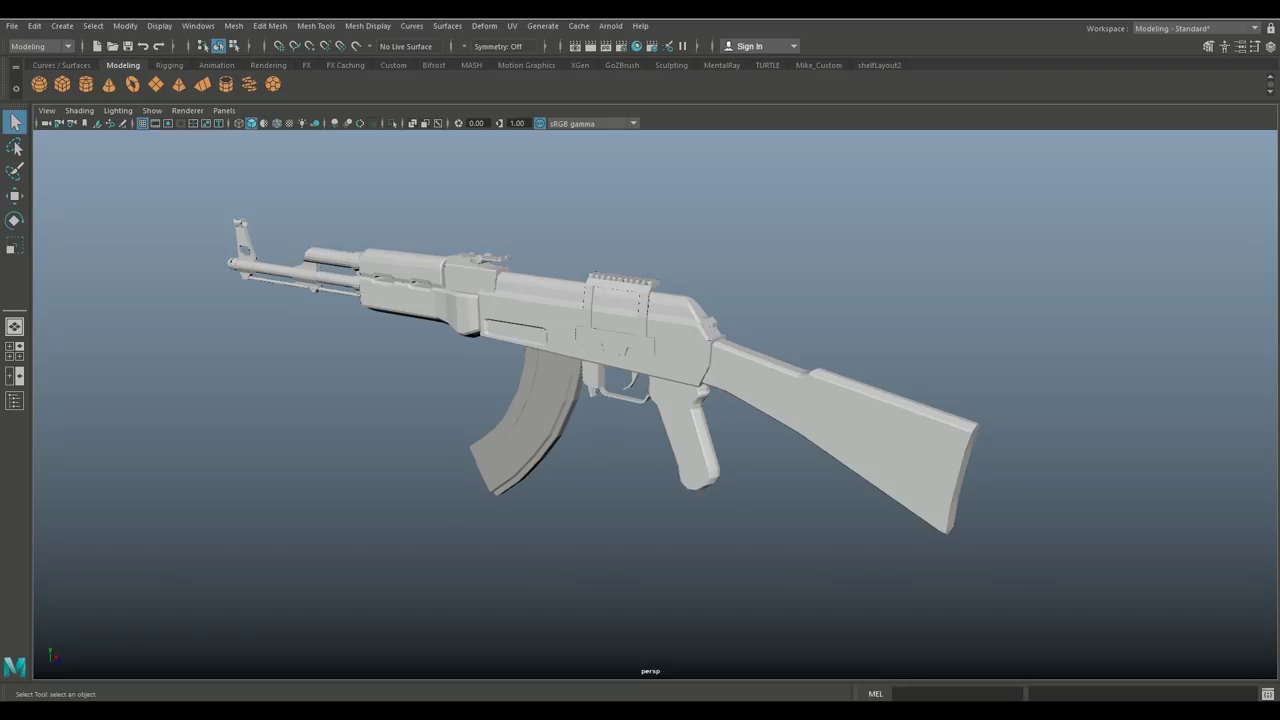
Separate the combined mesh of handguard, pistol grip and stock into individual objects.
click(860, 430)
scroll(655, 404, up, 3)
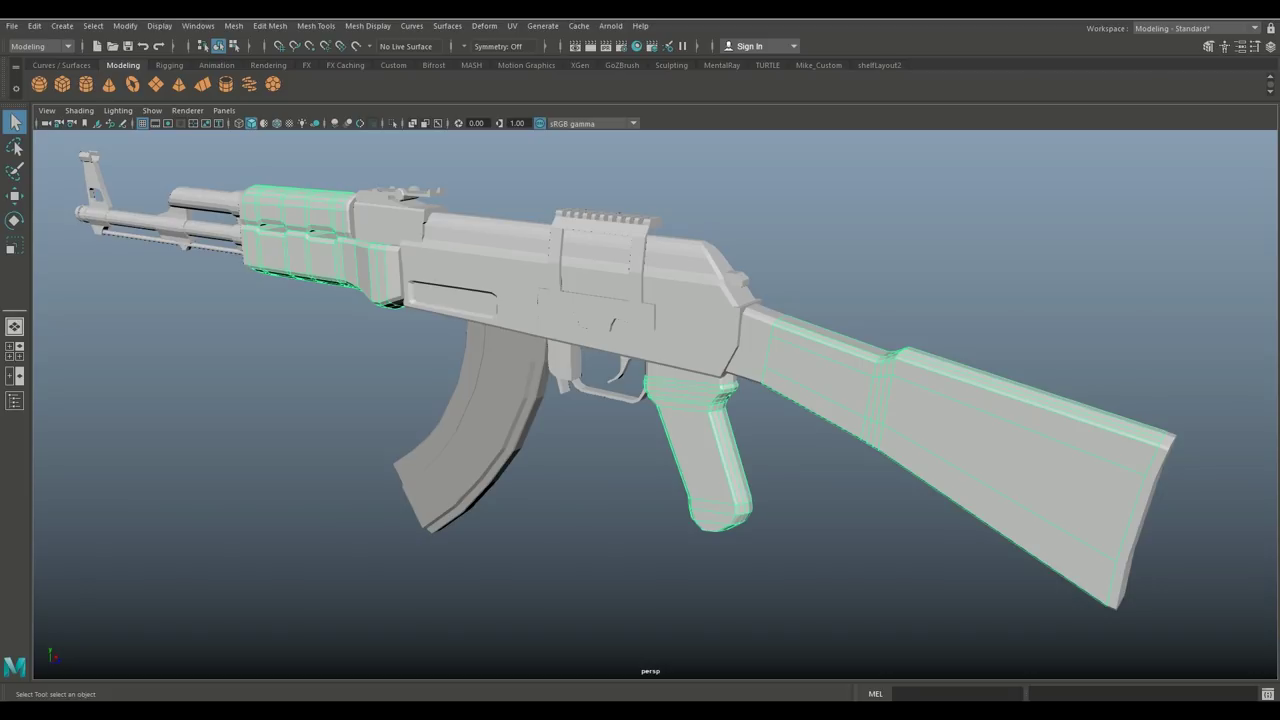
alt+middle_drag(655, 404, 608, 400)
scroll(560, 392, up, 4)
alt+drag(608, 400, 635, 395)
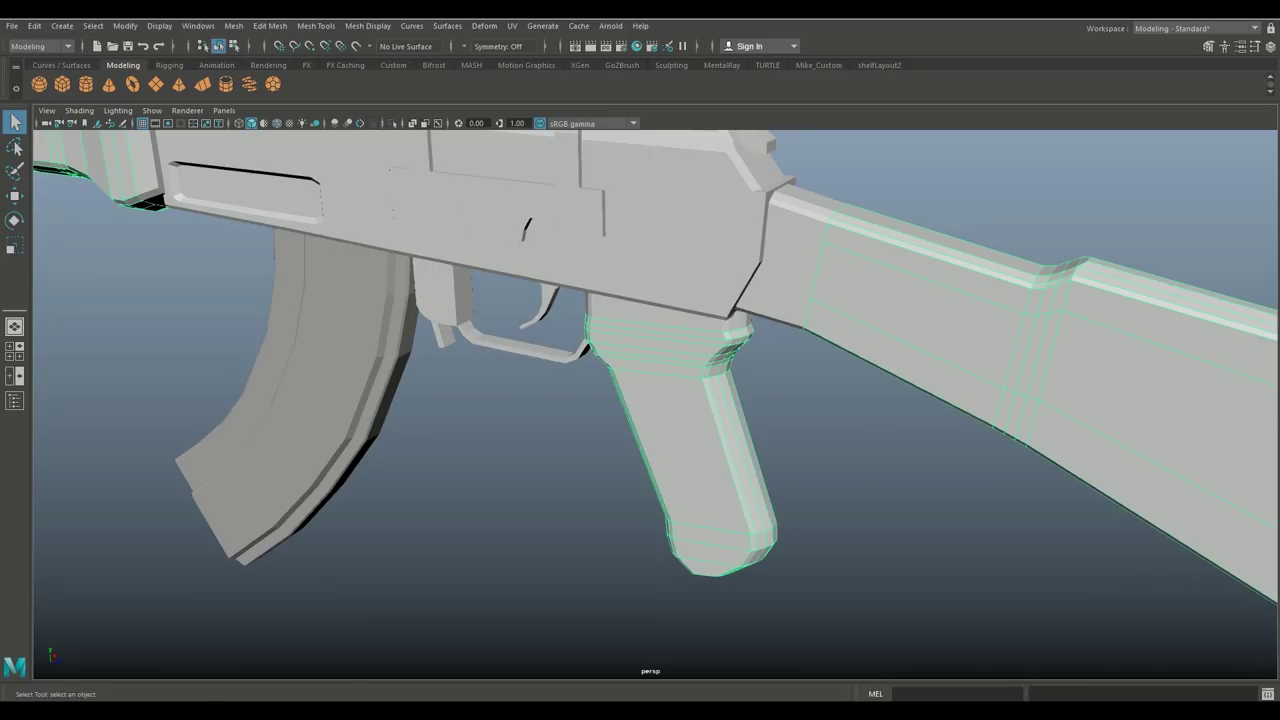
key(f)
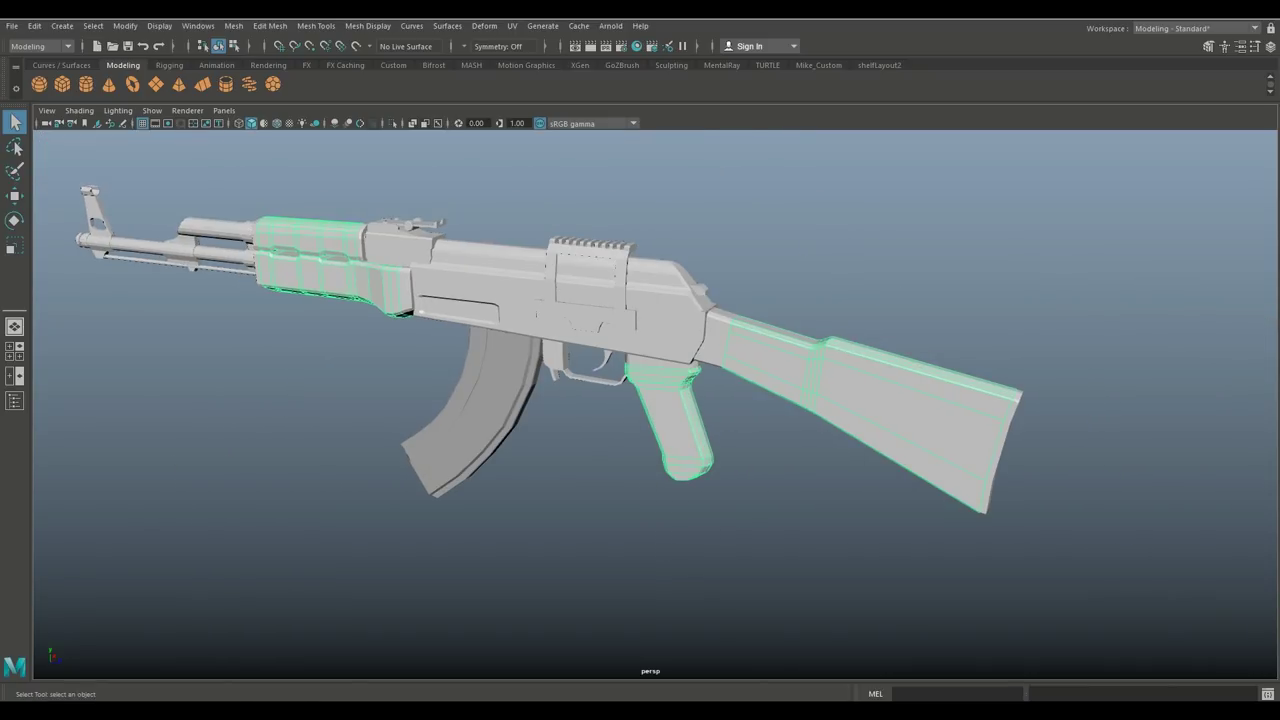
click(233, 26)
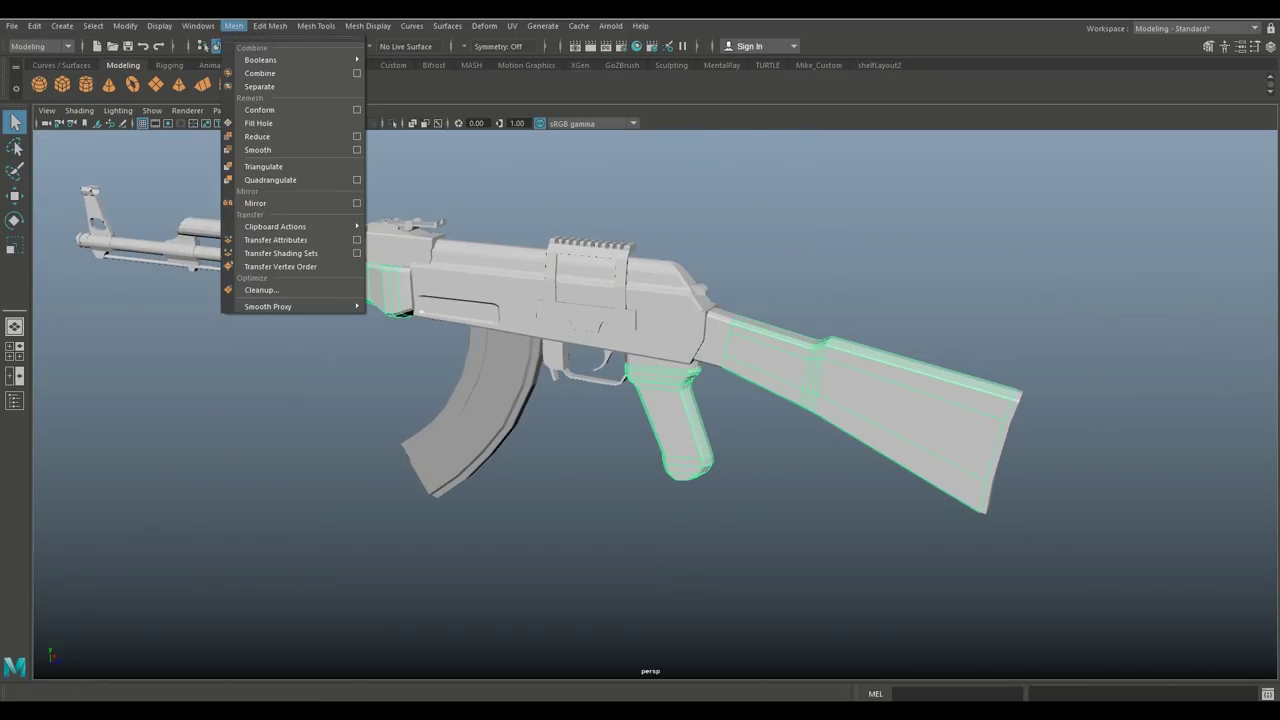
click(259, 86)
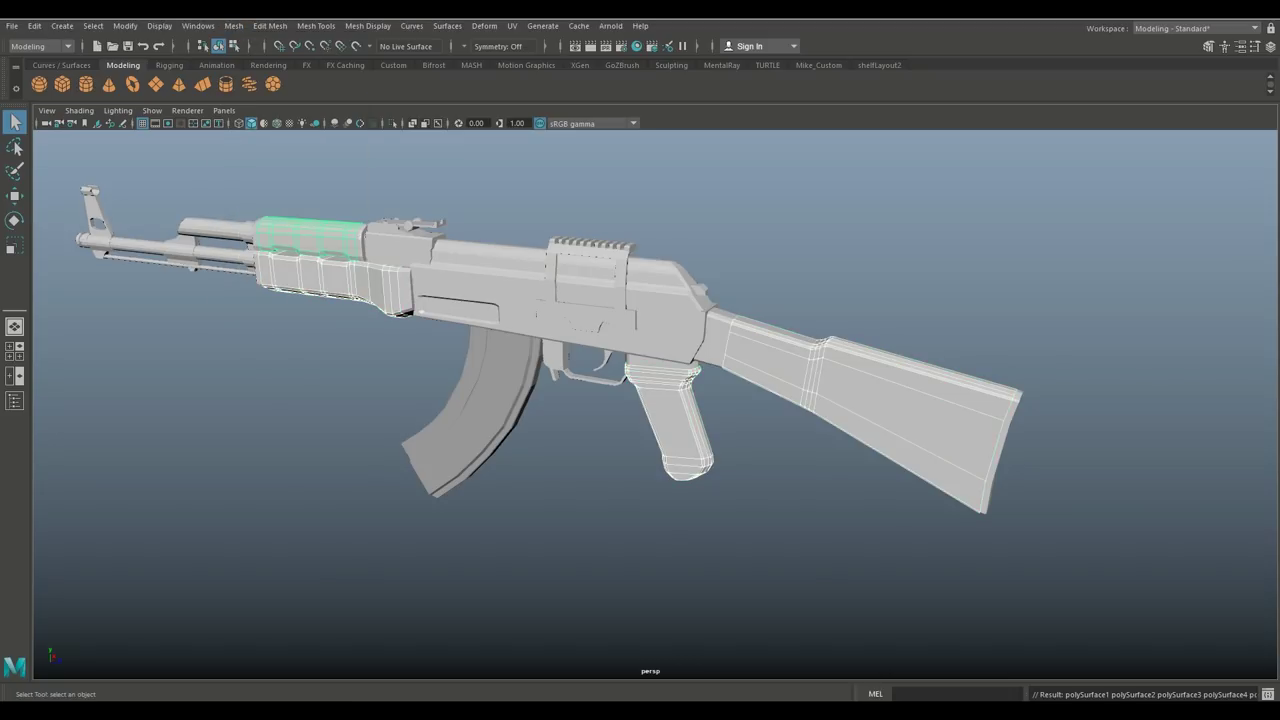
Export only the pistol grip as an OBJ file named GripOriginalOBJ to the Desktop.
click(677, 425)
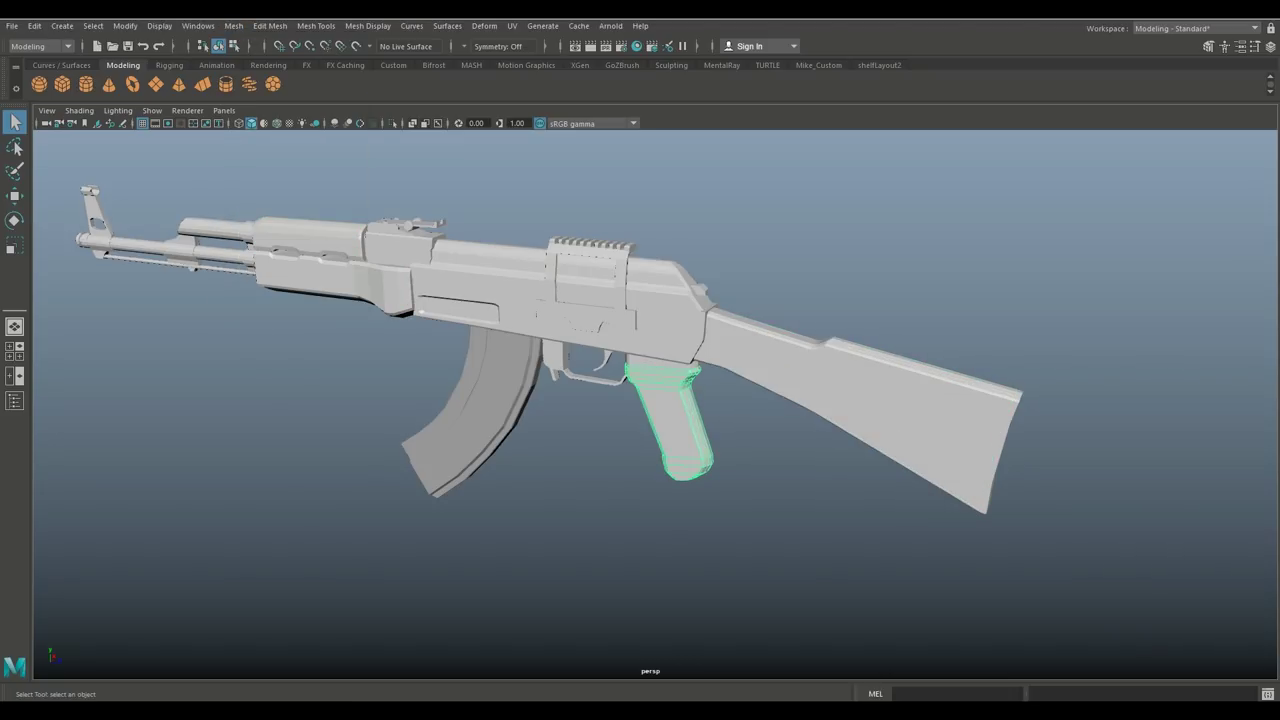
click(12, 26)
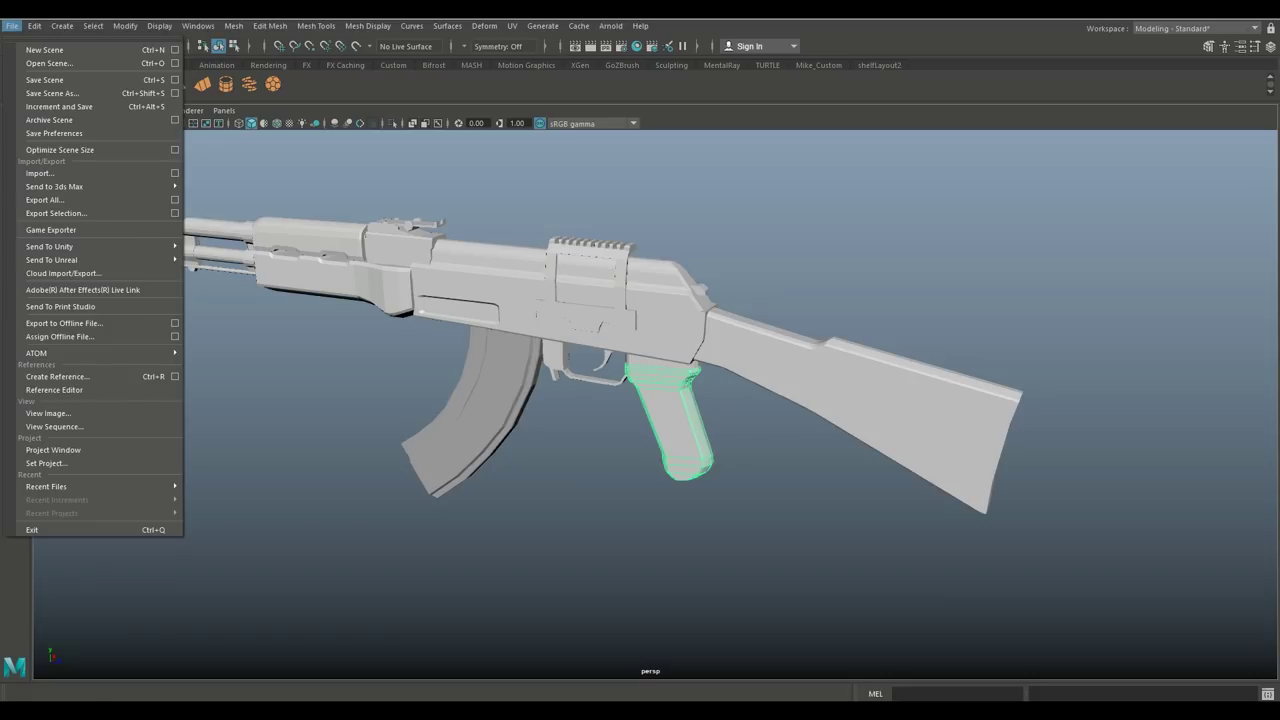
click(56, 213)
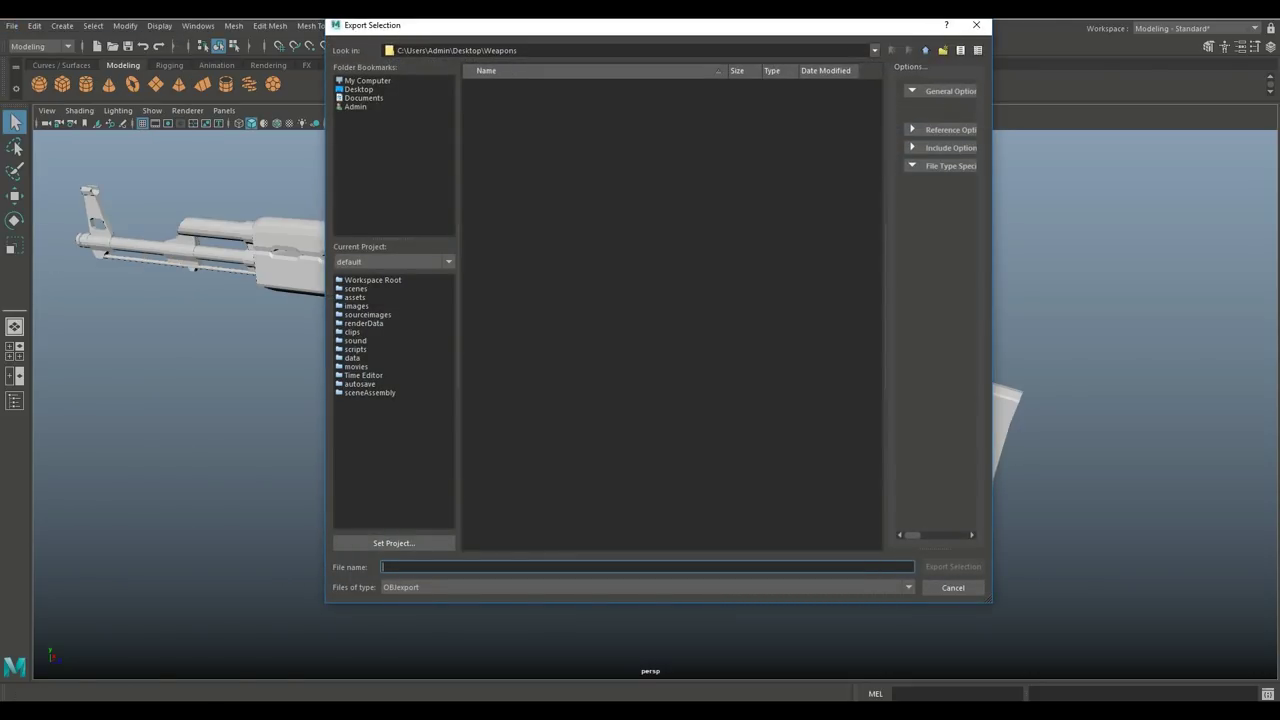
text(Grip)
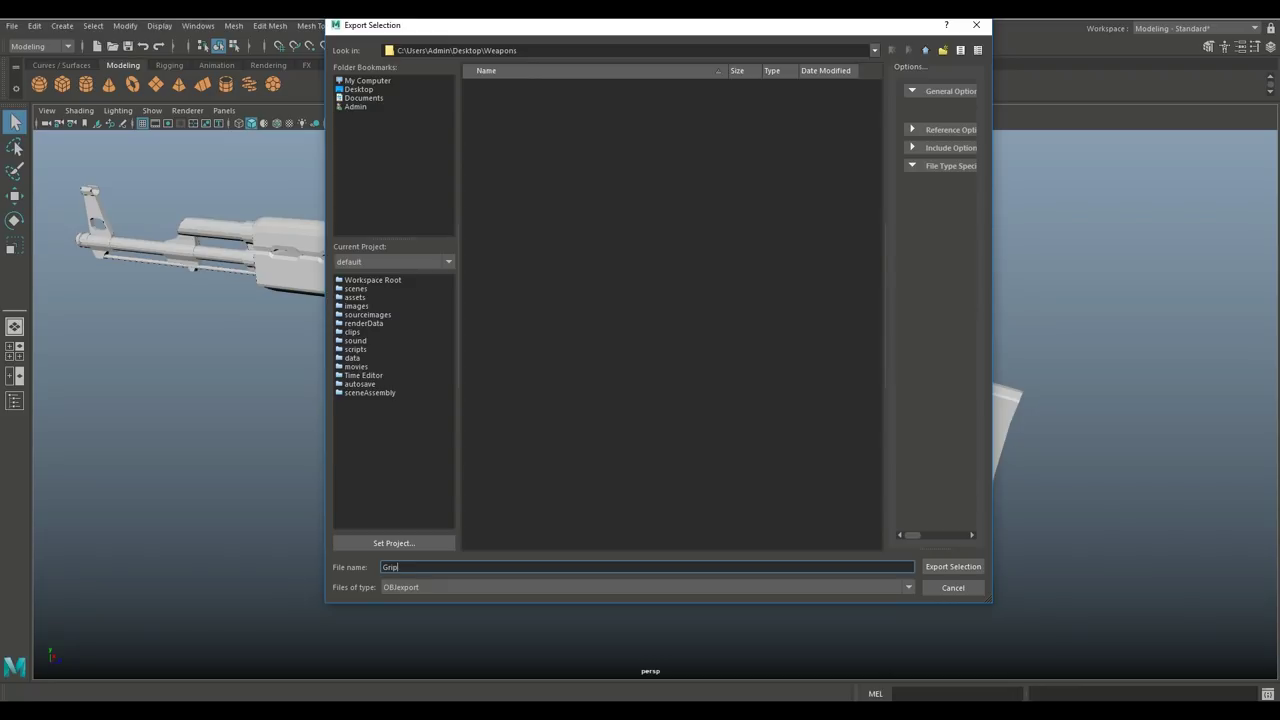
text(OriginalOBJ)
click(358, 89)
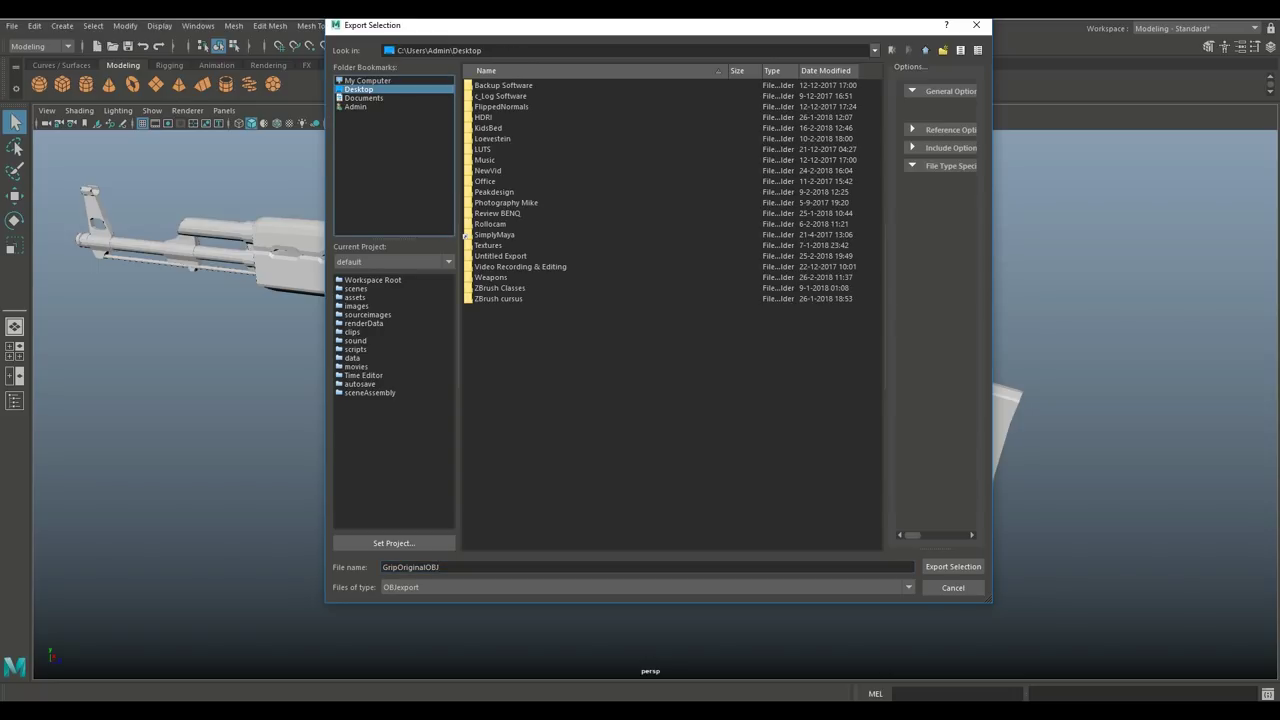
click(953, 566)
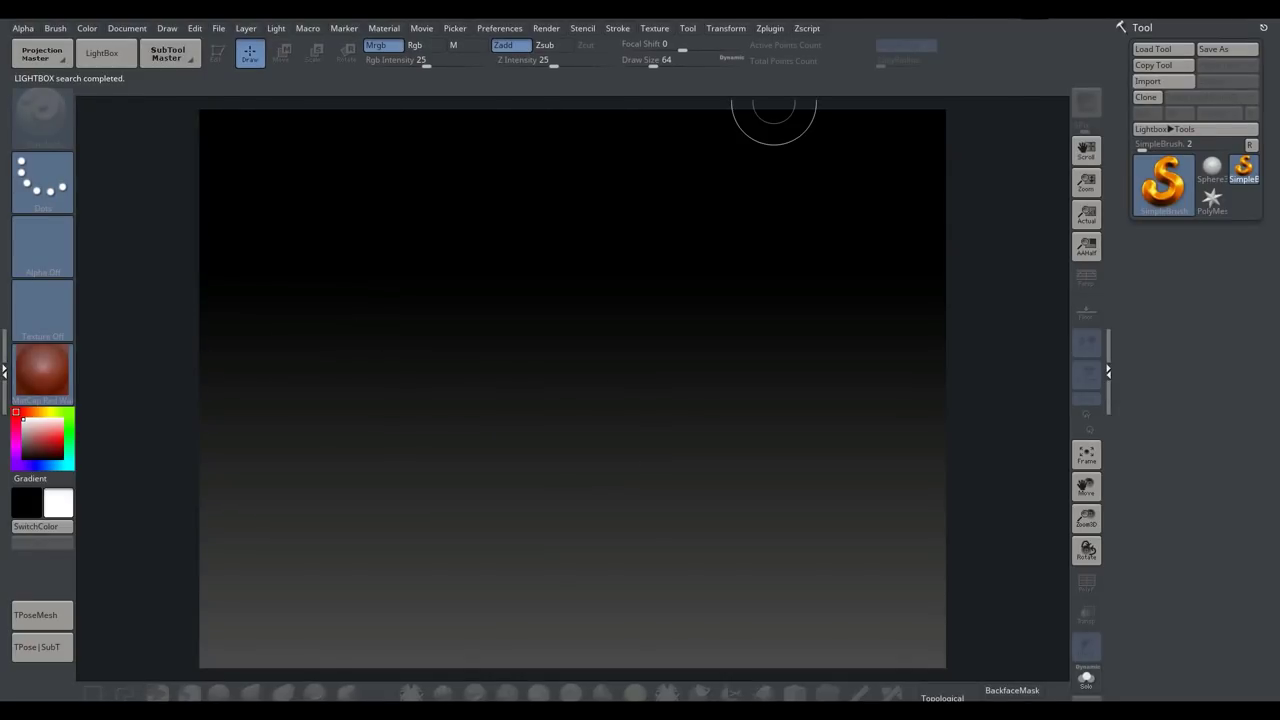
Switch to ZBrush, import GripOriginalOBJ from the desktop and place it on the canvas in edit mode.
click(1148, 81)
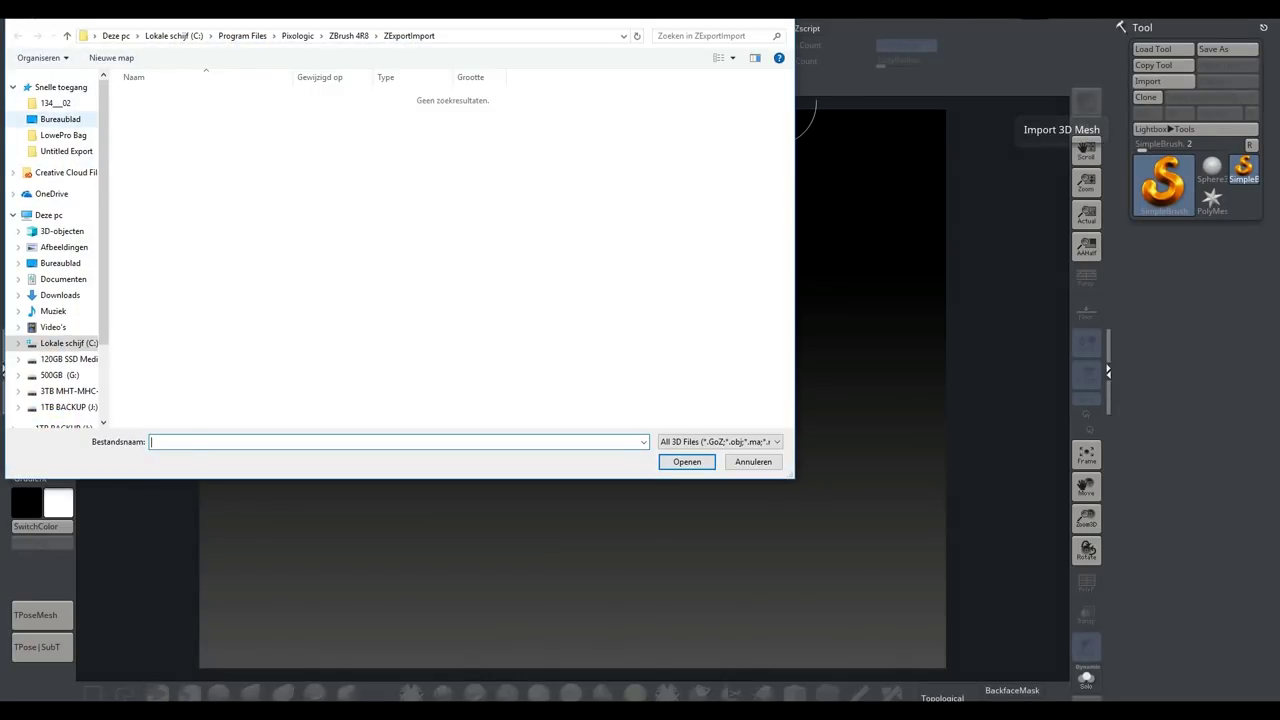
click(60, 119)
click(306, 279)
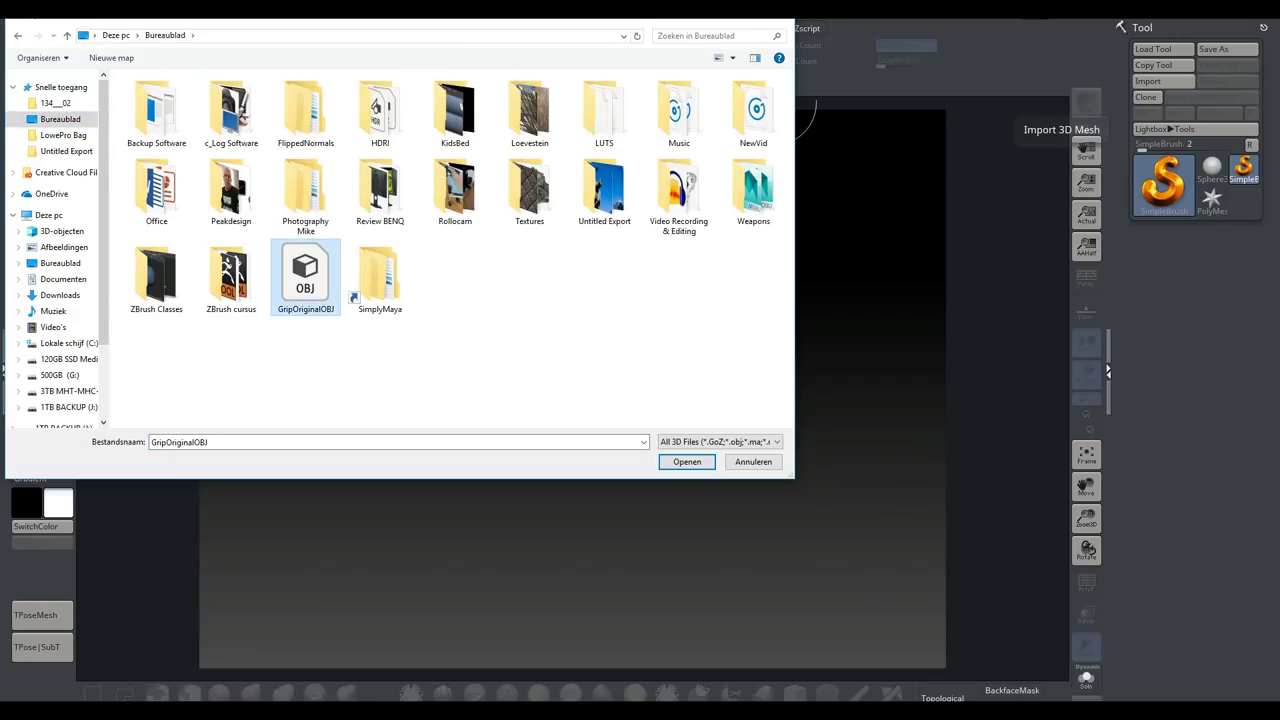
click(687, 461)
mouse_move(506, 263)
mouse_down()
mouse_move(555, 410)
mouse_move(507, 455)
mouse_up()
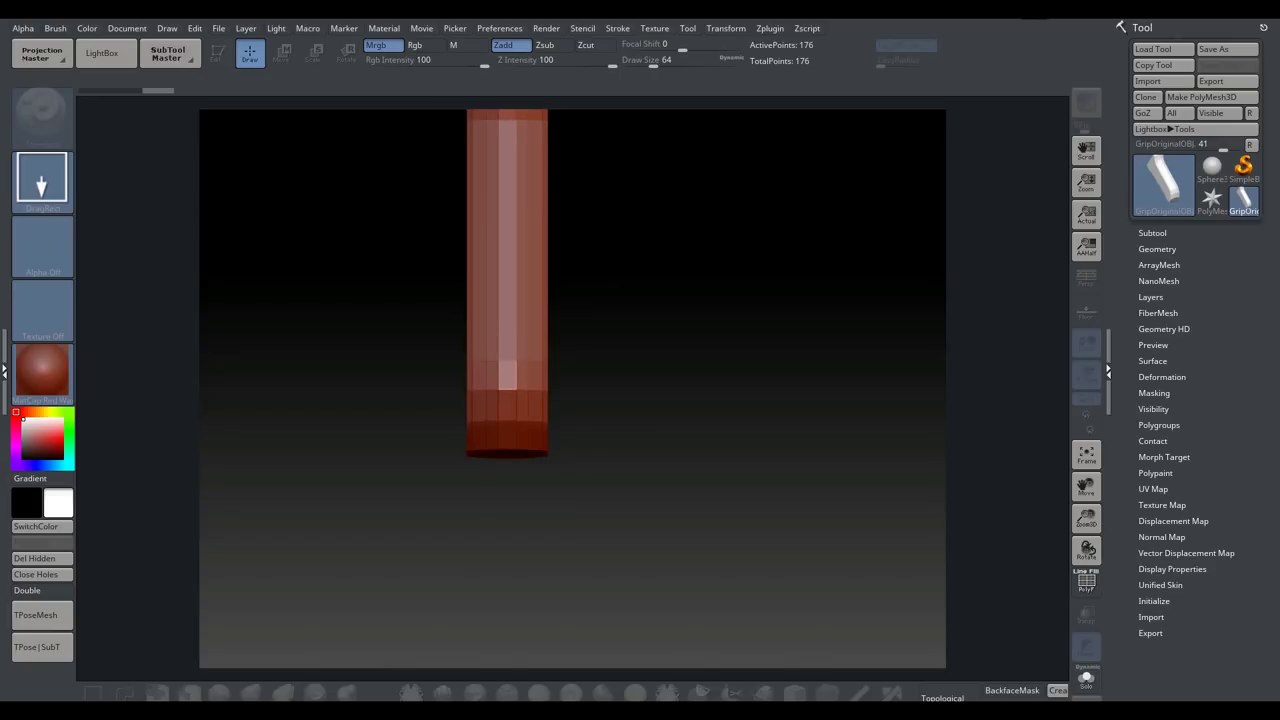
key(t)
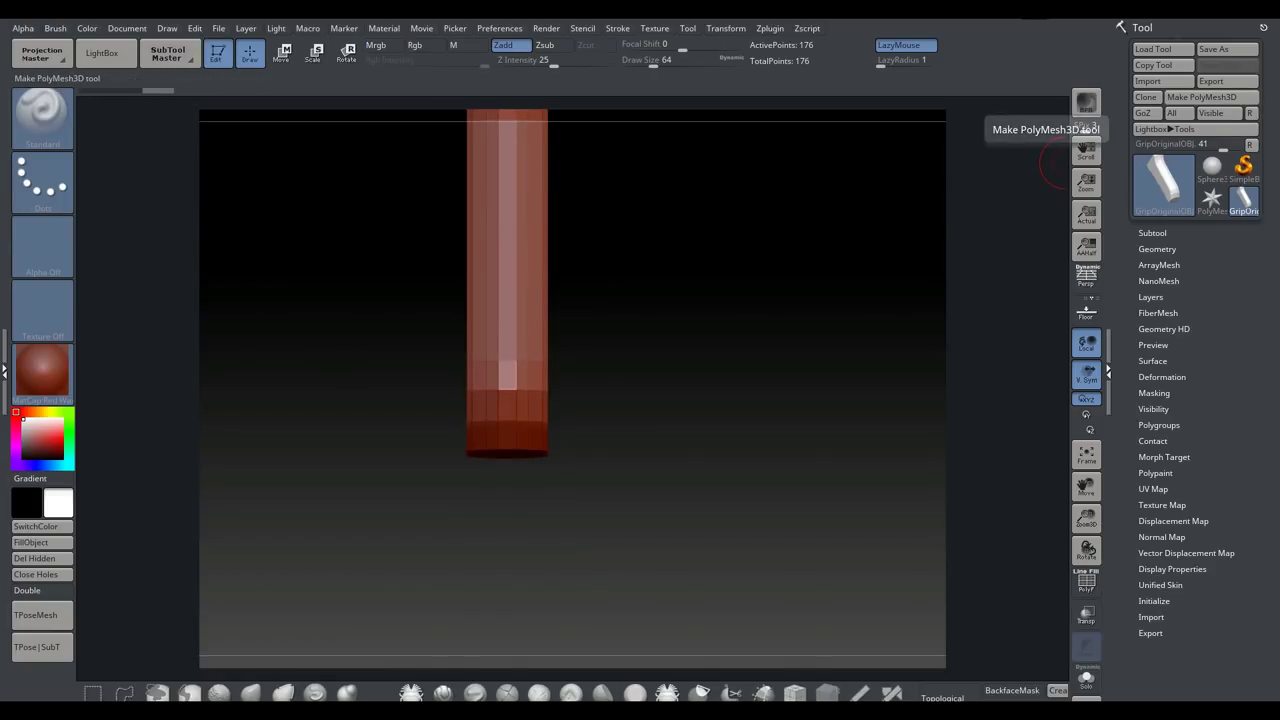
Convert the grip to a PolyMesh3D and display it with its polyframe and perspective turned on.
click(1201, 97)
drag(657, 357, 743, 317)
key(f)
alt+drag(757, 397, 723, 456)
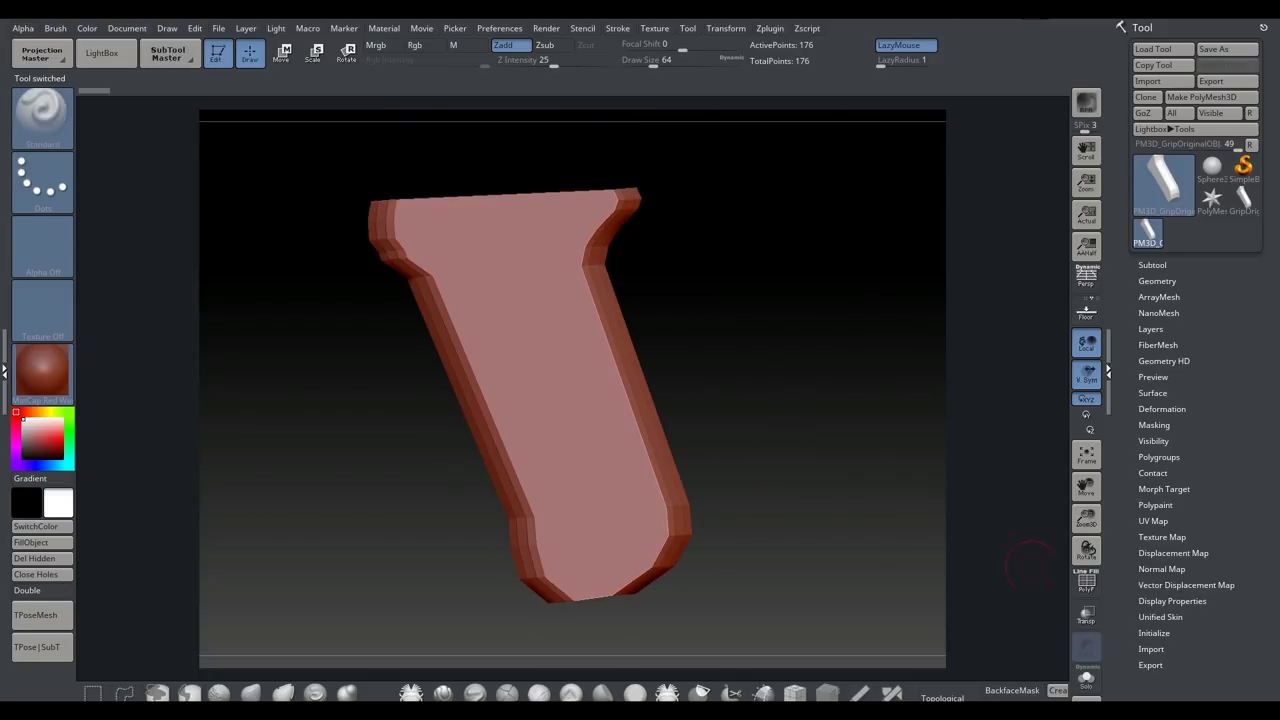
click(1086, 580)
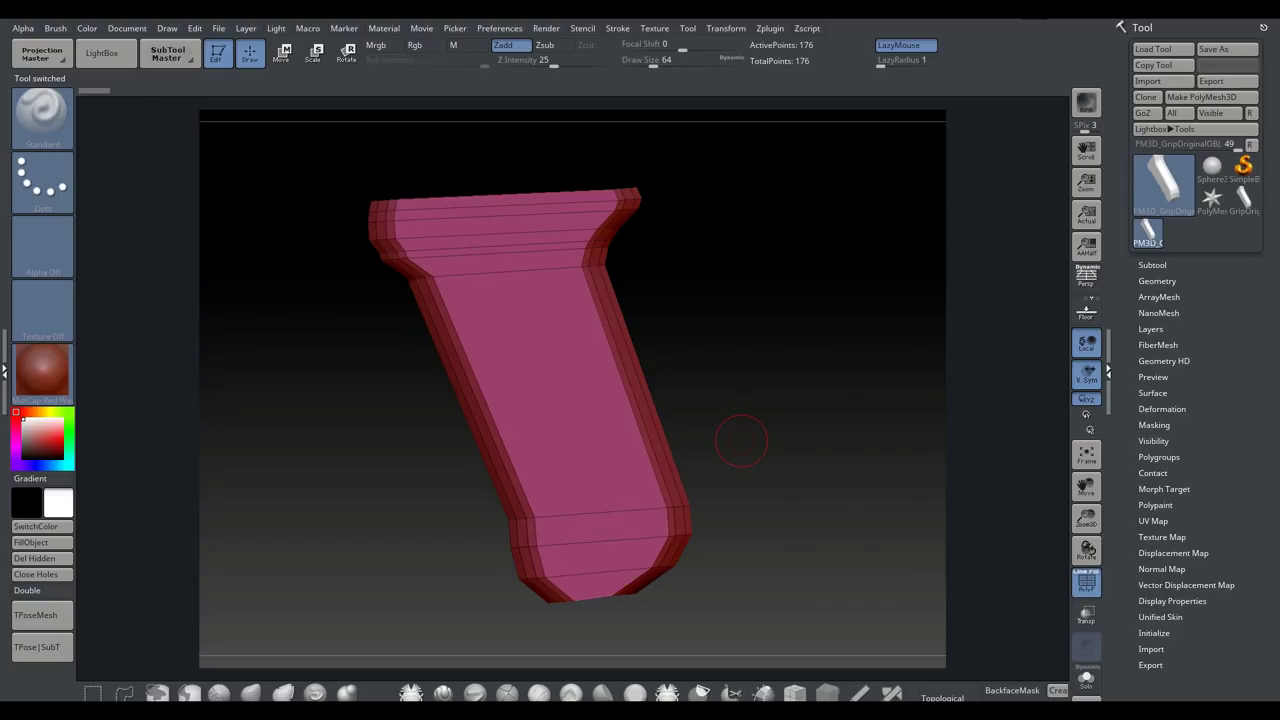
key(p)
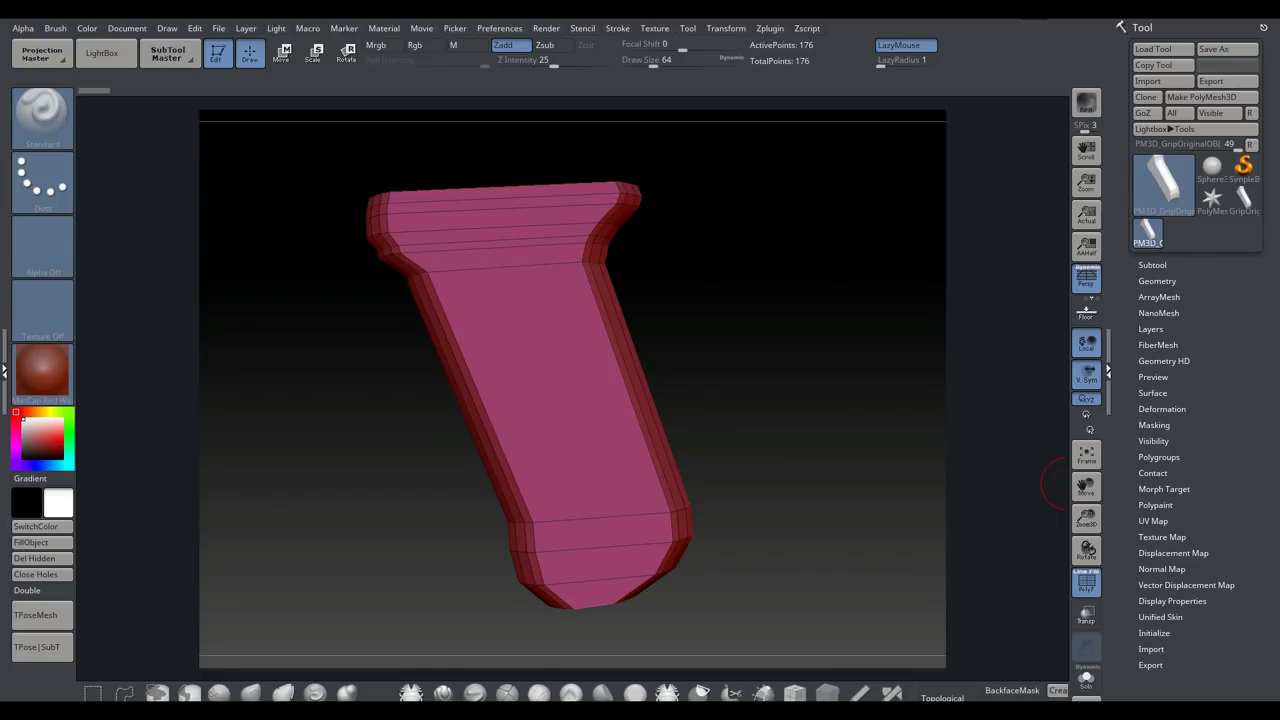
Remesh the grip with ZRemesher at a target polygons count of about 3.27.
click(1157, 281)
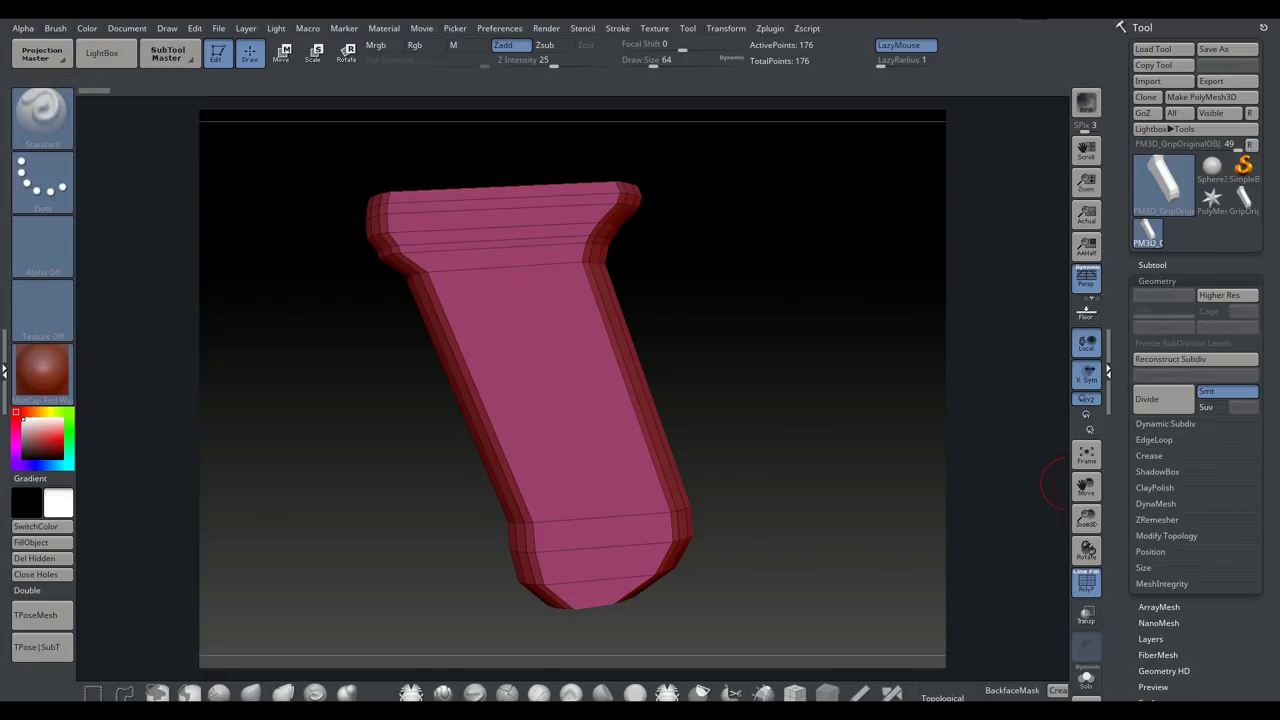
click(1157, 519)
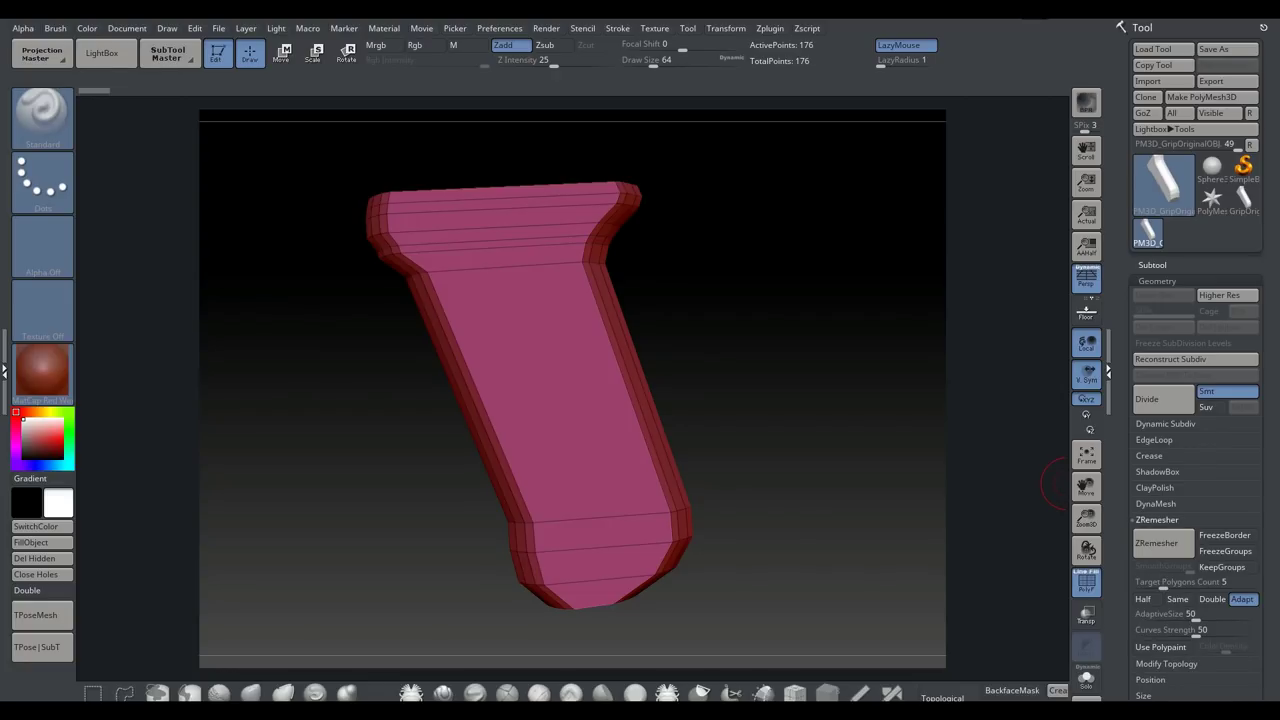
click(1160, 582)
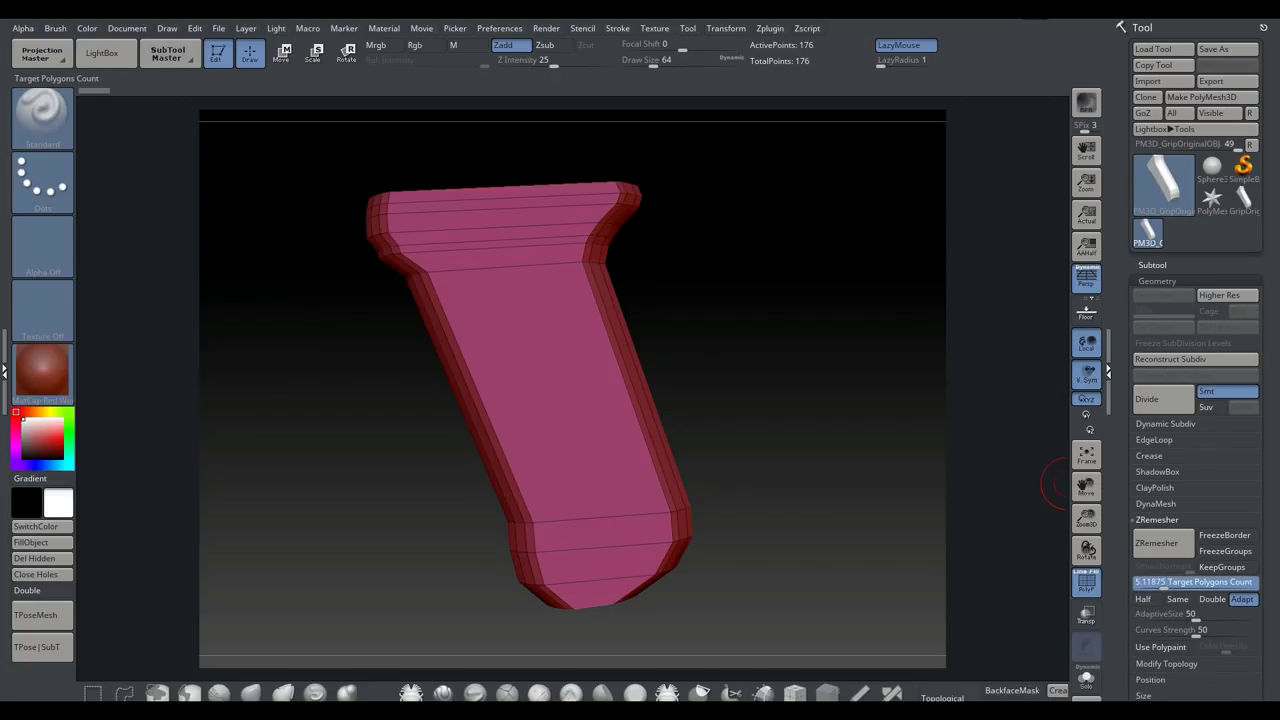
drag(1161, 583, 1159, 583)
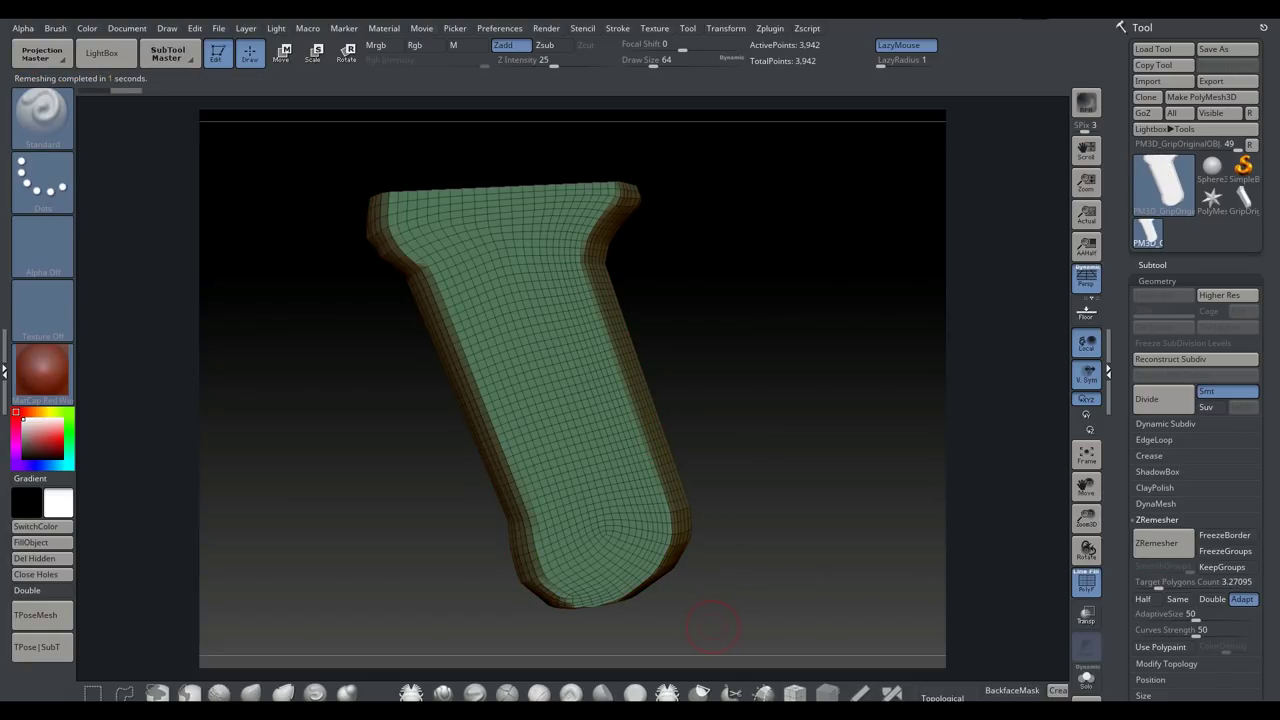
Lower the ZRemesher target polygons count to about 2 and remesh the grip again.
click(1195, 582)
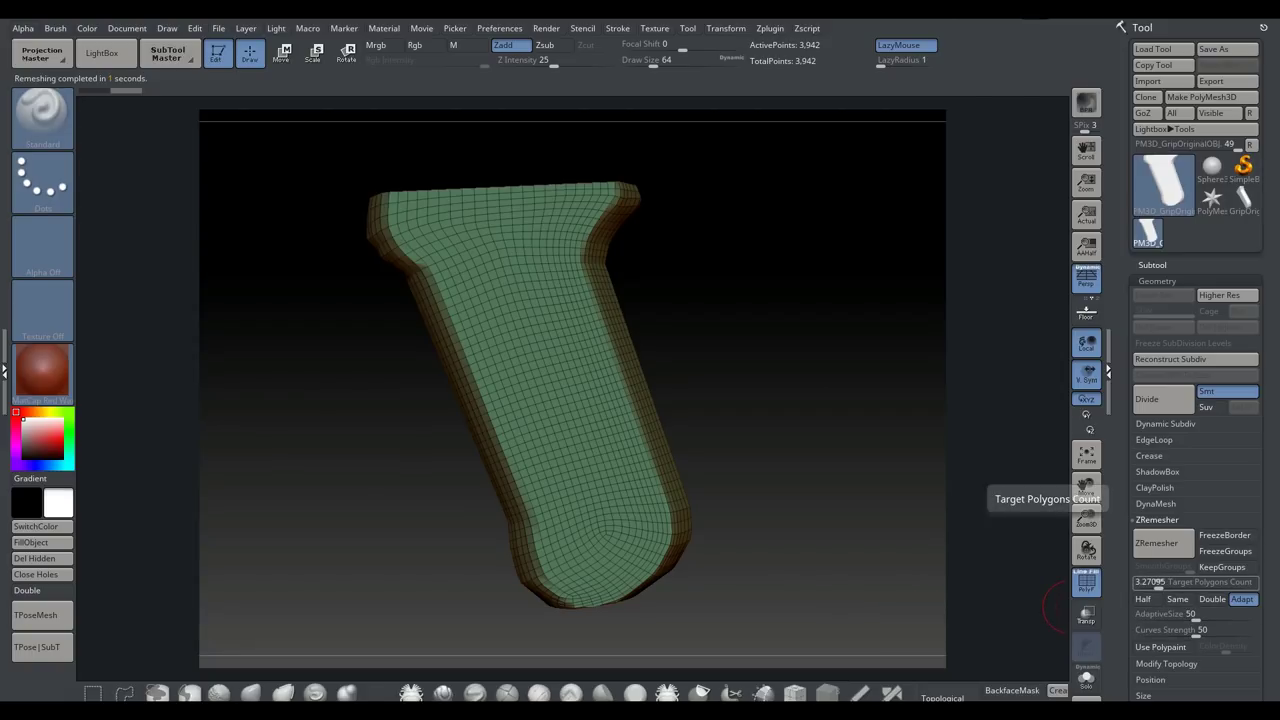
drag(1159, 583, 1154, 583)
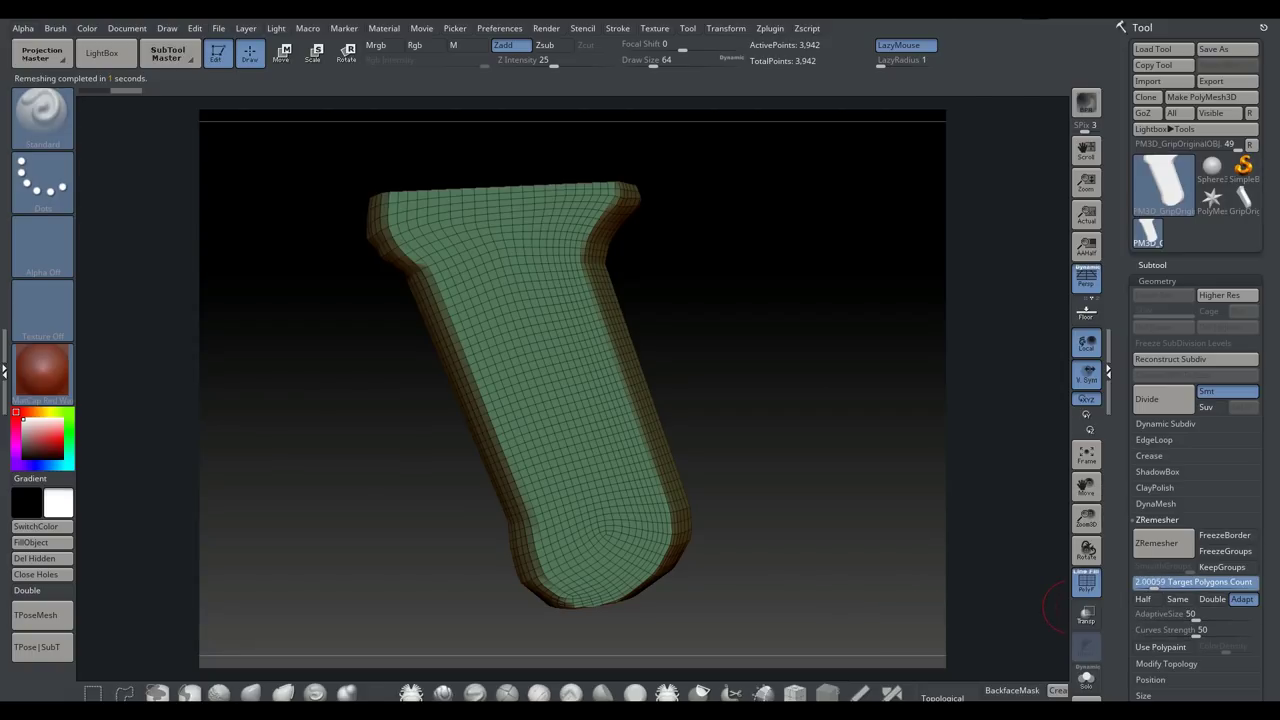
click(1157, 543)
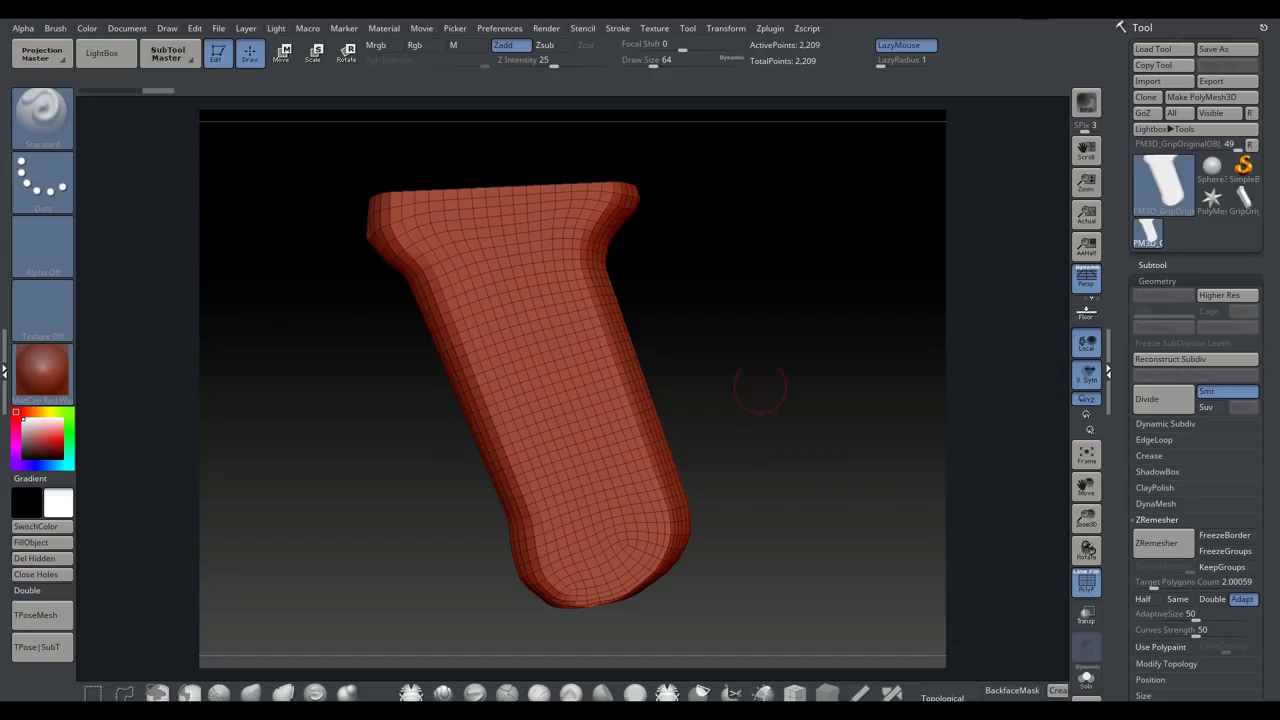
Export the remeshed grip to the desktop as an OBJ file named GripZBrush.
click(1227, 81)
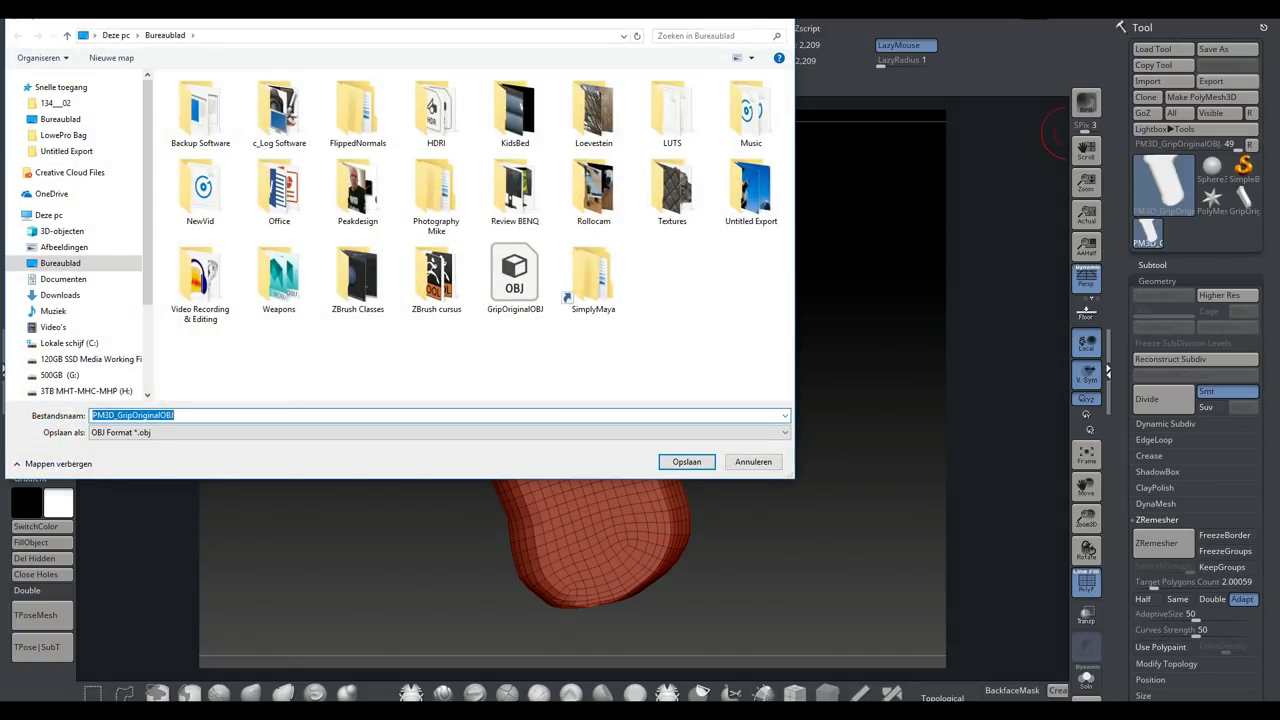
text(Grip)
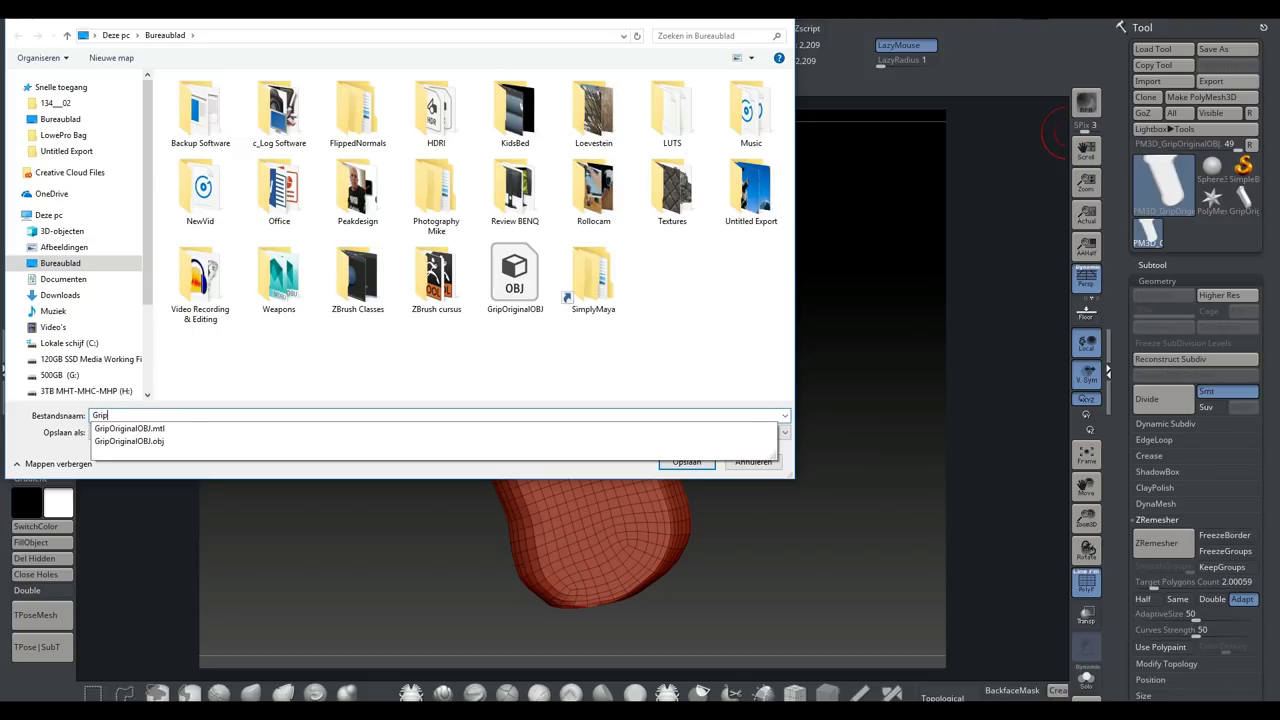
text(ZBrush)
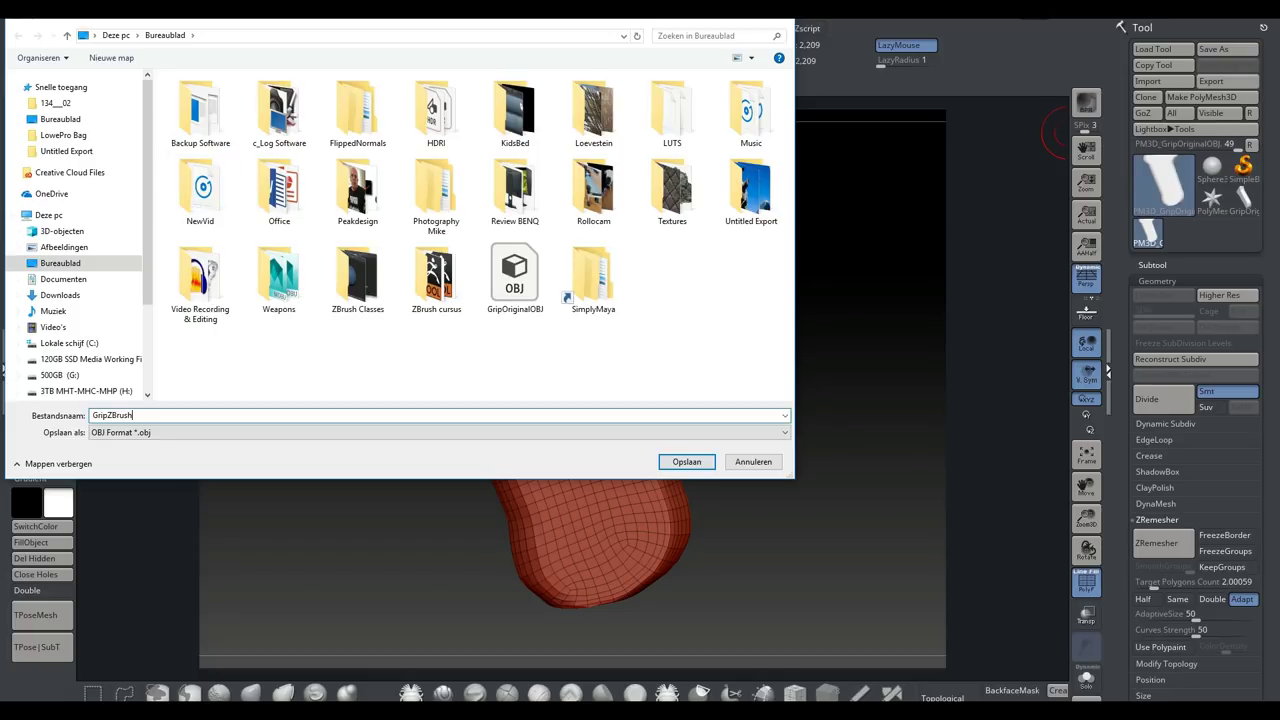
click(695, 458)
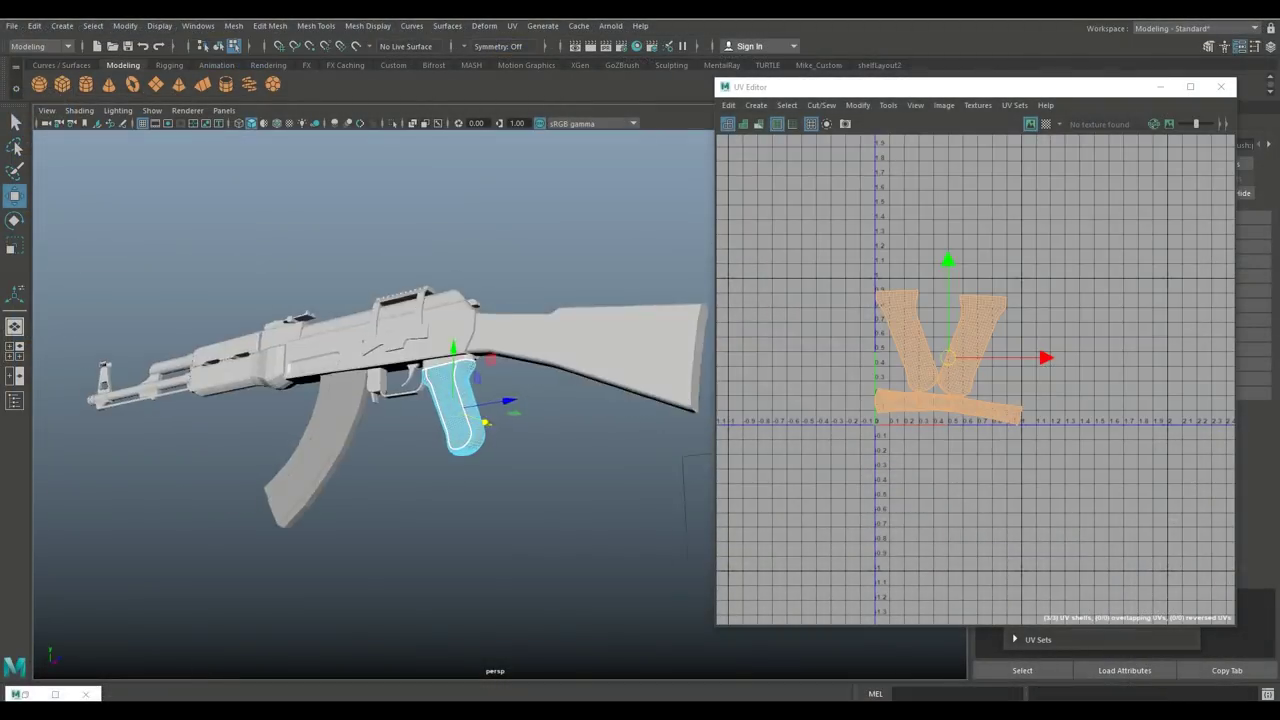
Switch back to Maya and examine the seams on the remeshed grip and the matching side shell in the UV Editor.
alt+drag(400, 400, 360, 400)
scroll(385, 395, up, 5)
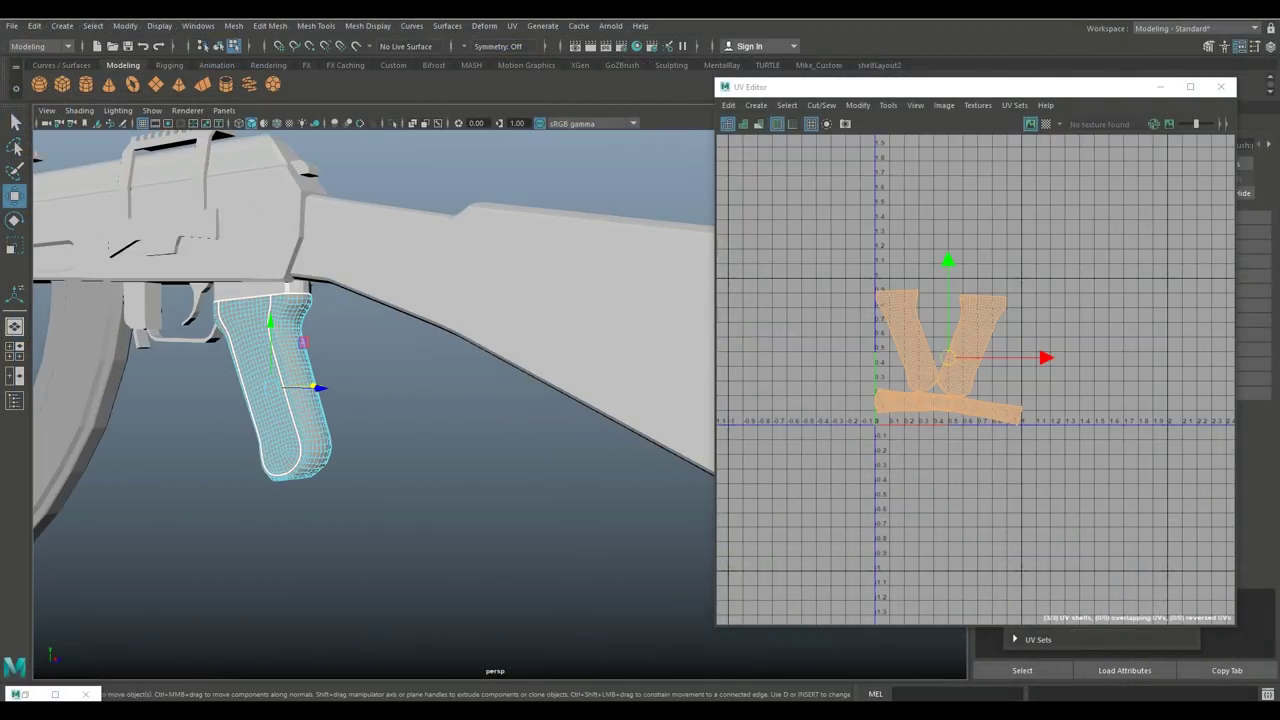
alt+middle_drag(300, 390, 415, 390)
mouse_move(415, 390)
alt+mouse_down()
mouse_move(430, 378)
mouse_move(415, 385)
mouse_move(428, 420)
mouse_move(395, 440)
mouse_move(399, 384)
mouse_move(475, 365)
mouse_move(420, 384)
alt+mouse_up()
scroll(400, 385, down, 3)
scroll(400, 385, up, 5)
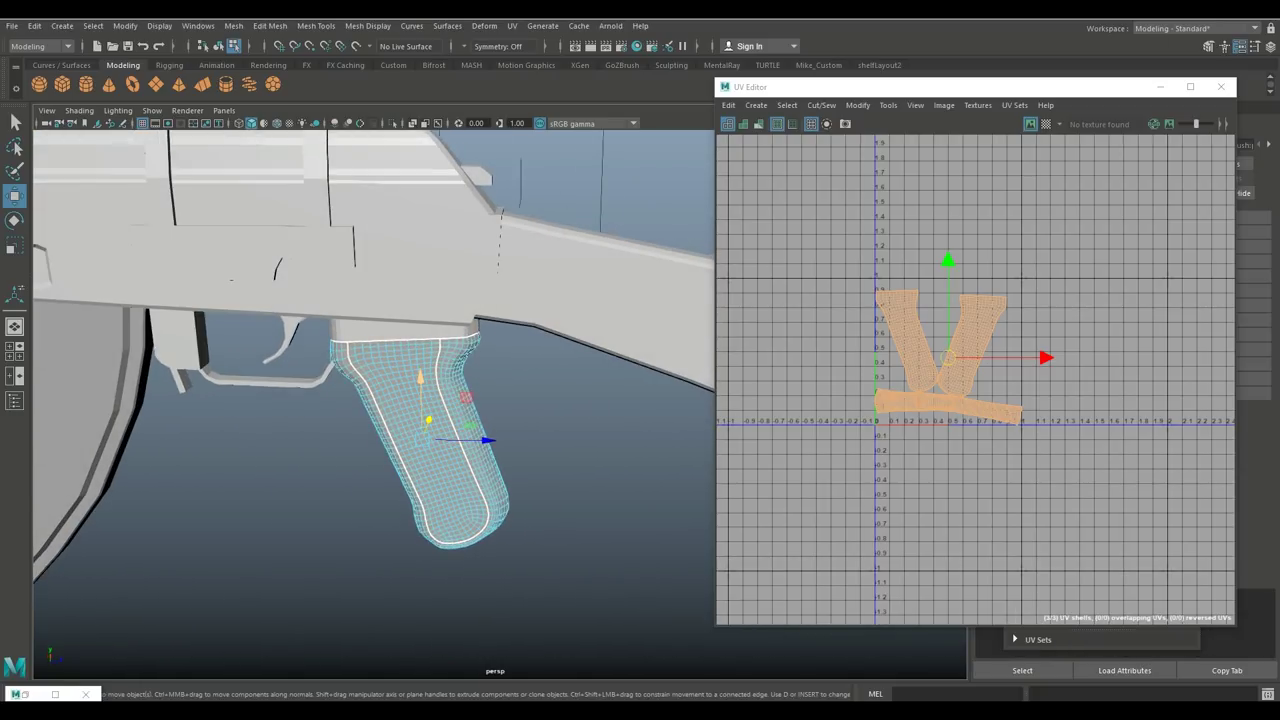
click(415, 430)
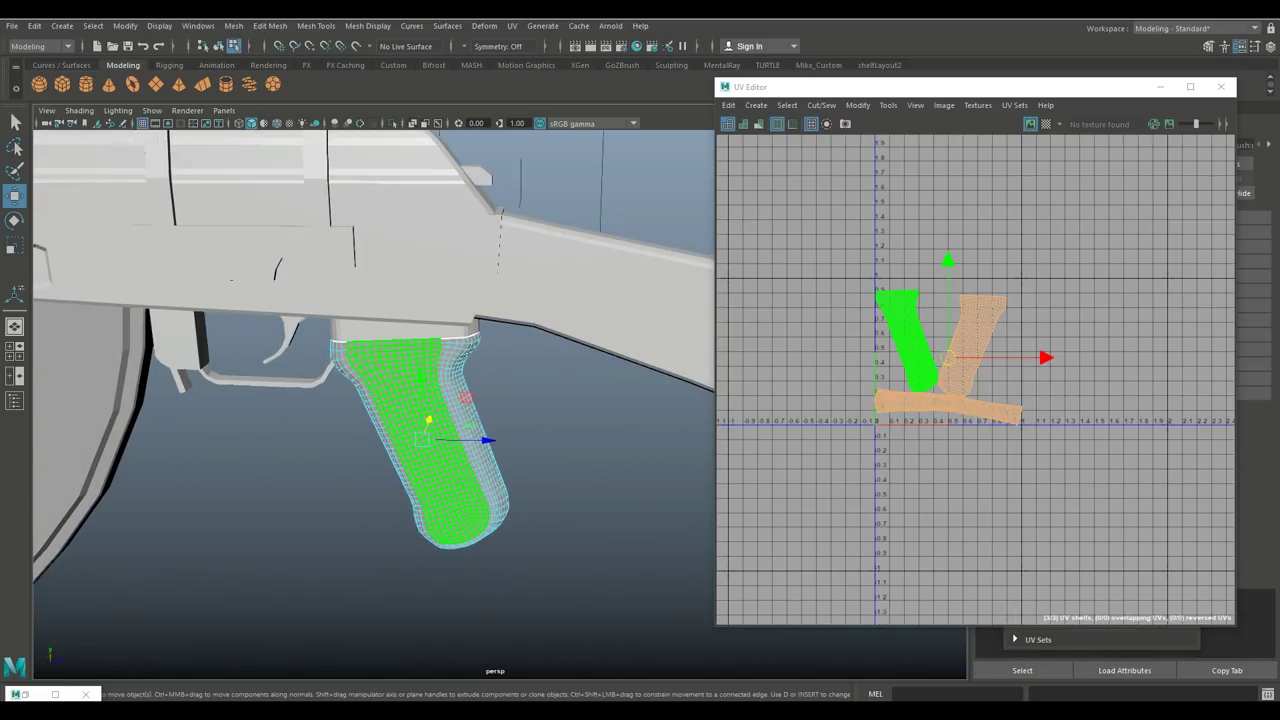
alt+drag(420, 384, 389, 398)
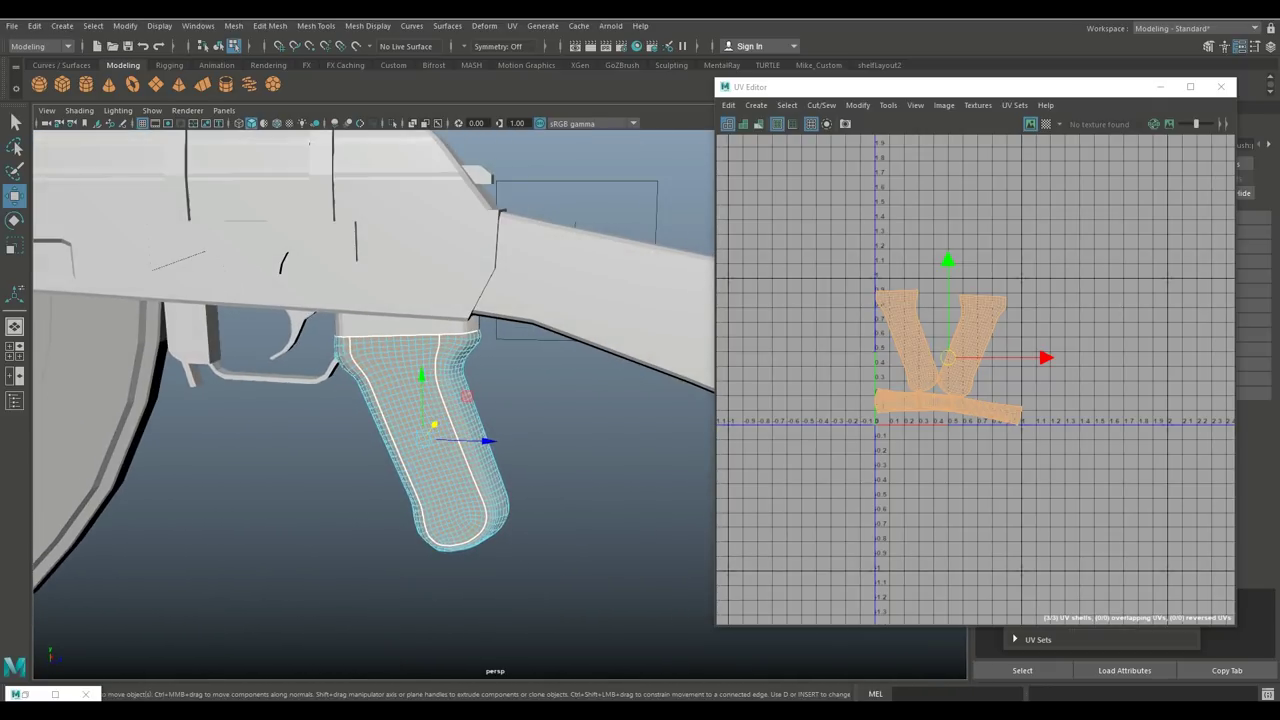
Clear the UV selection and compare the side and edge-strip shells in the UV Editor with the grip's surfaces.
right_drag(900, 308, 901, 278)
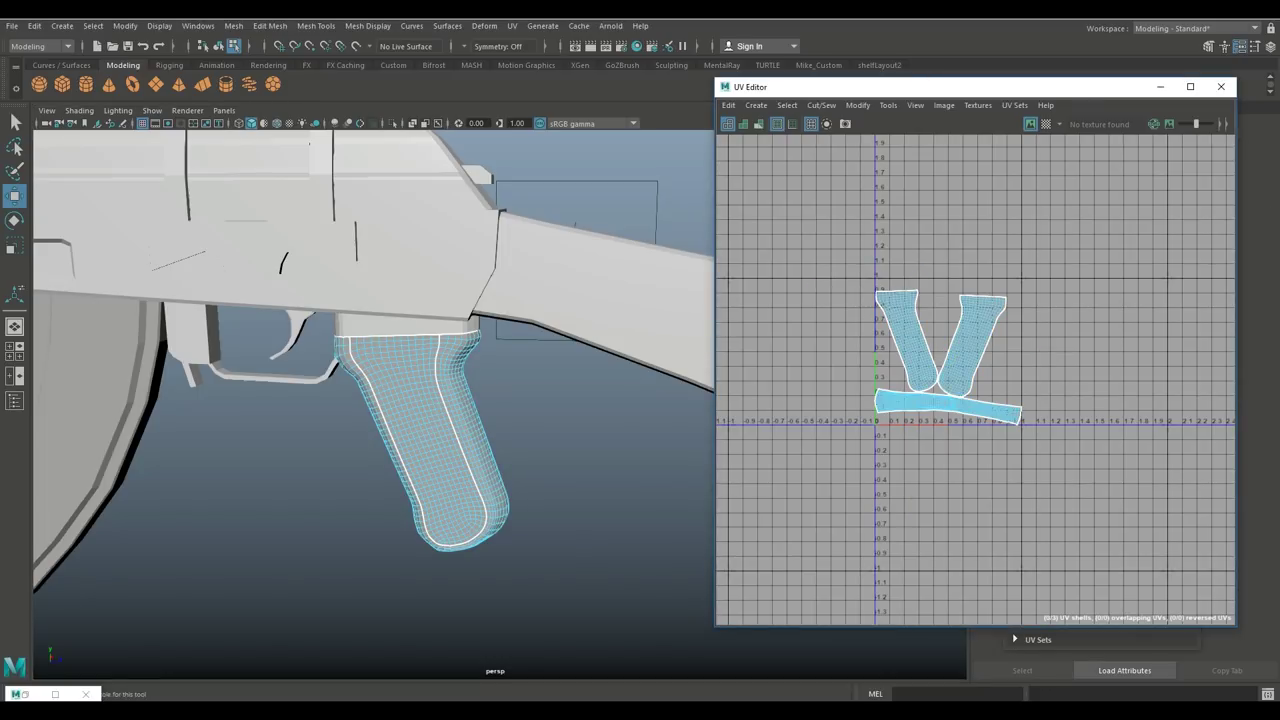
alt+drag(440, 420, 472, 420)
right_drag(903, 366, 863, 370)
click(930, 405)
alt+drag(430, 410, 432, 472)
right_drag(897, 404, 846, 387)
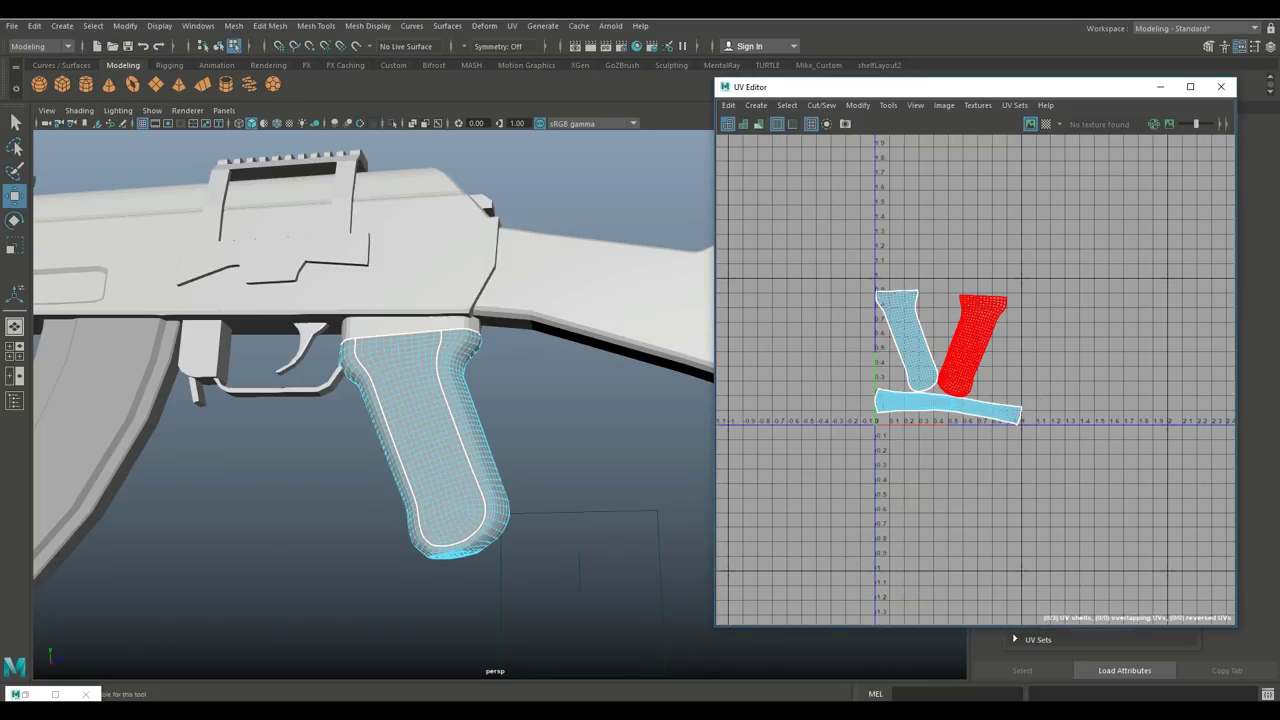
Select all UVs of the grip's three shells in the UV Editor.
scroll(916, 507, down, 3)
alt+drag(450, 420, 290, 450)
alt+middle_drag(400, 400, 398, 448)
alt+drag(398, 448, 484, 470)
alt+middle_drag(484, 470, 509, 451)
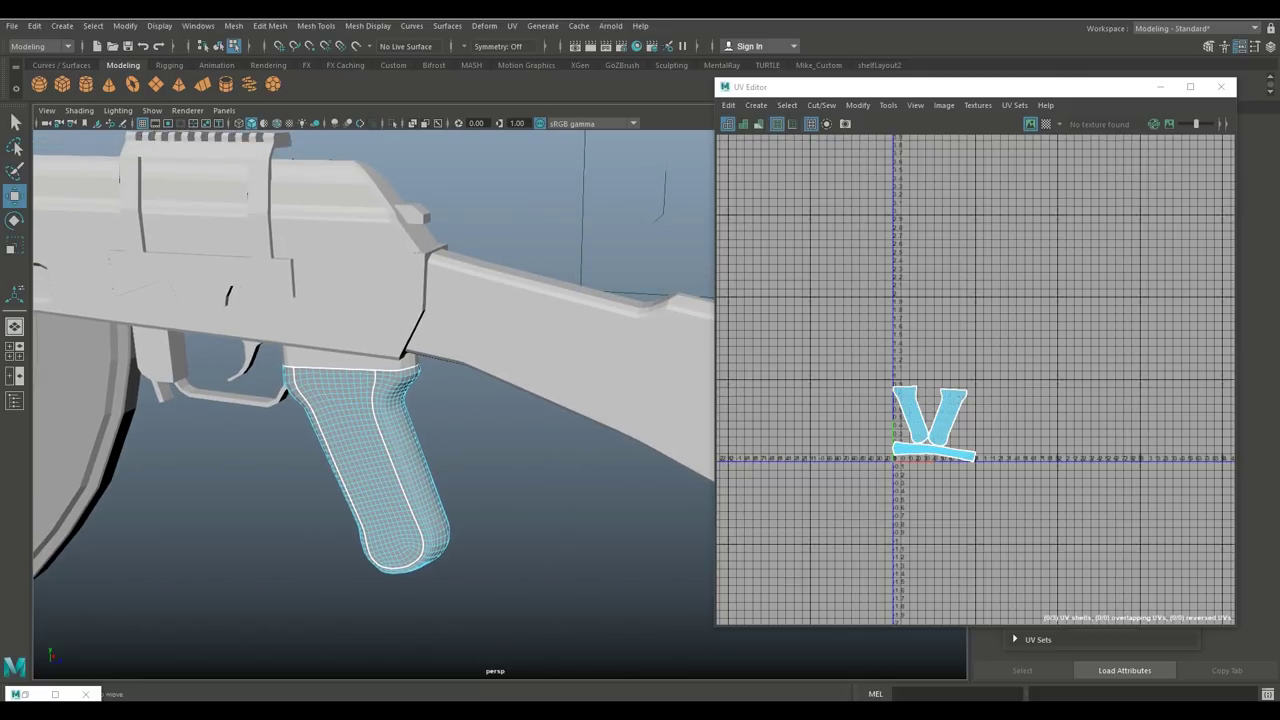
right_drag(951, 400, 904, 384)
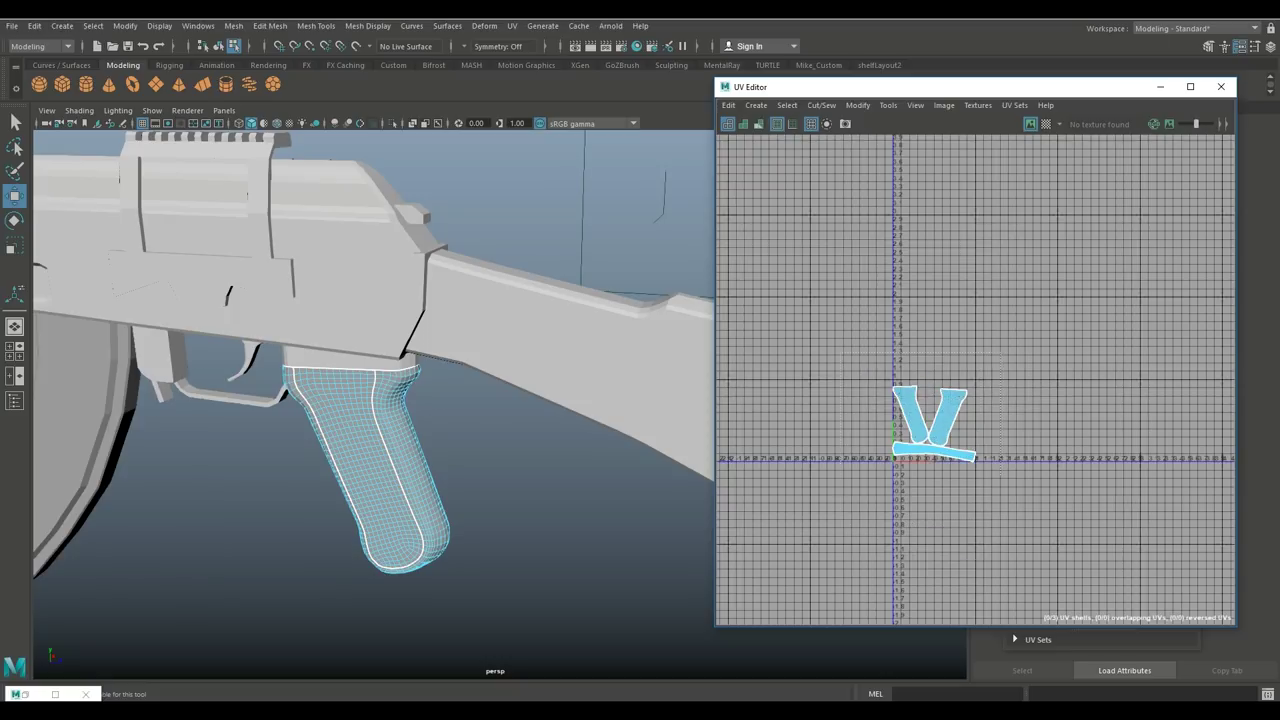
drag(843, 353, 1002, 478)
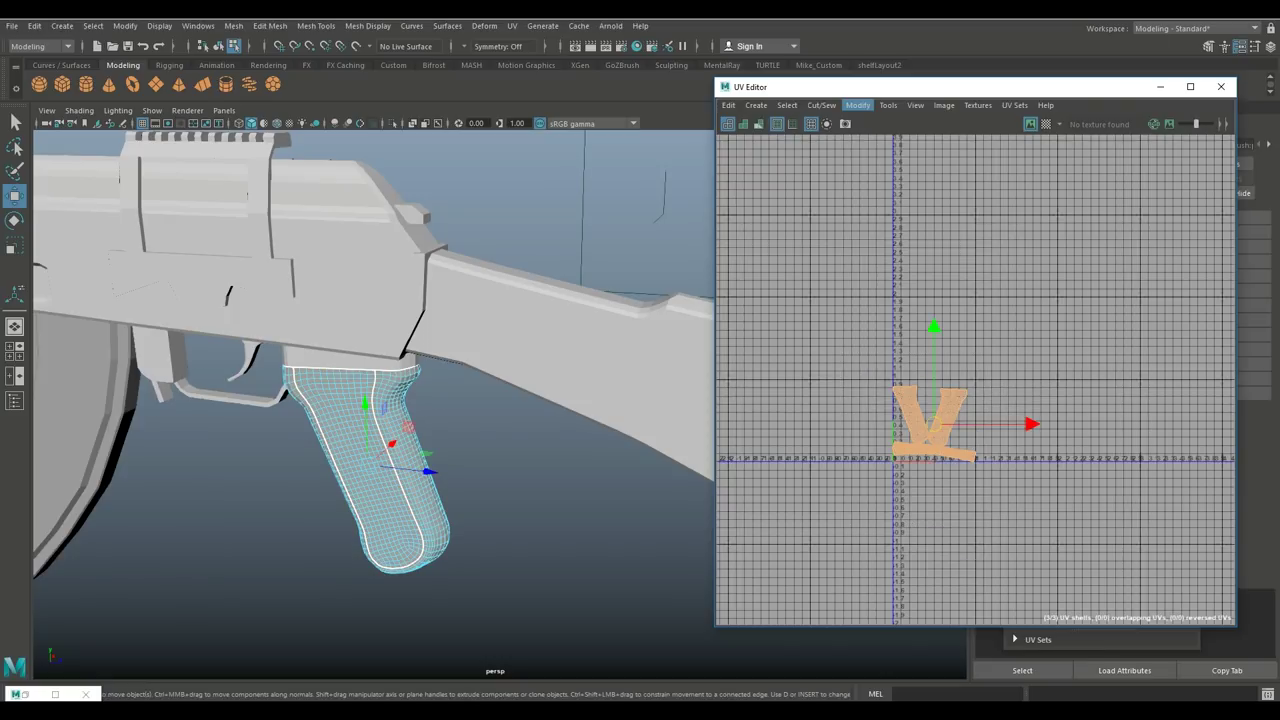
Start a UV snapshot of the grip and set its output file to UVSnap on the desktop.
click(857, 105)
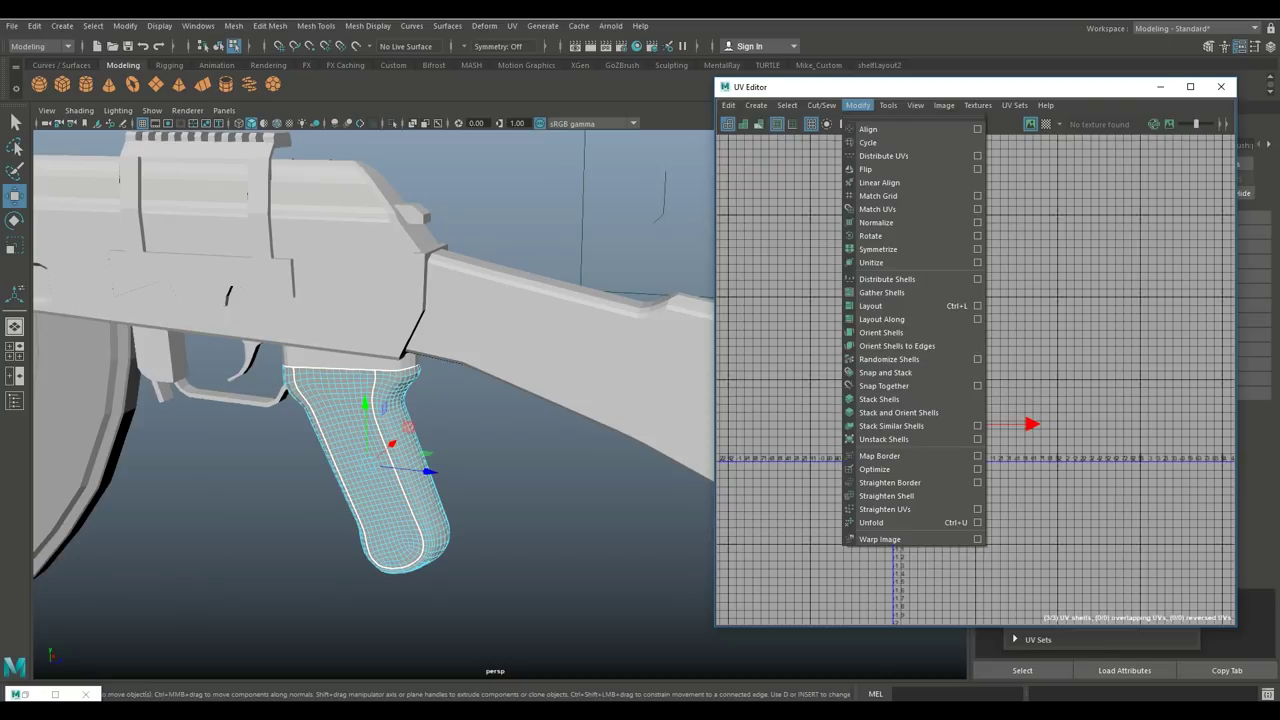
mouse_move(888, 105)
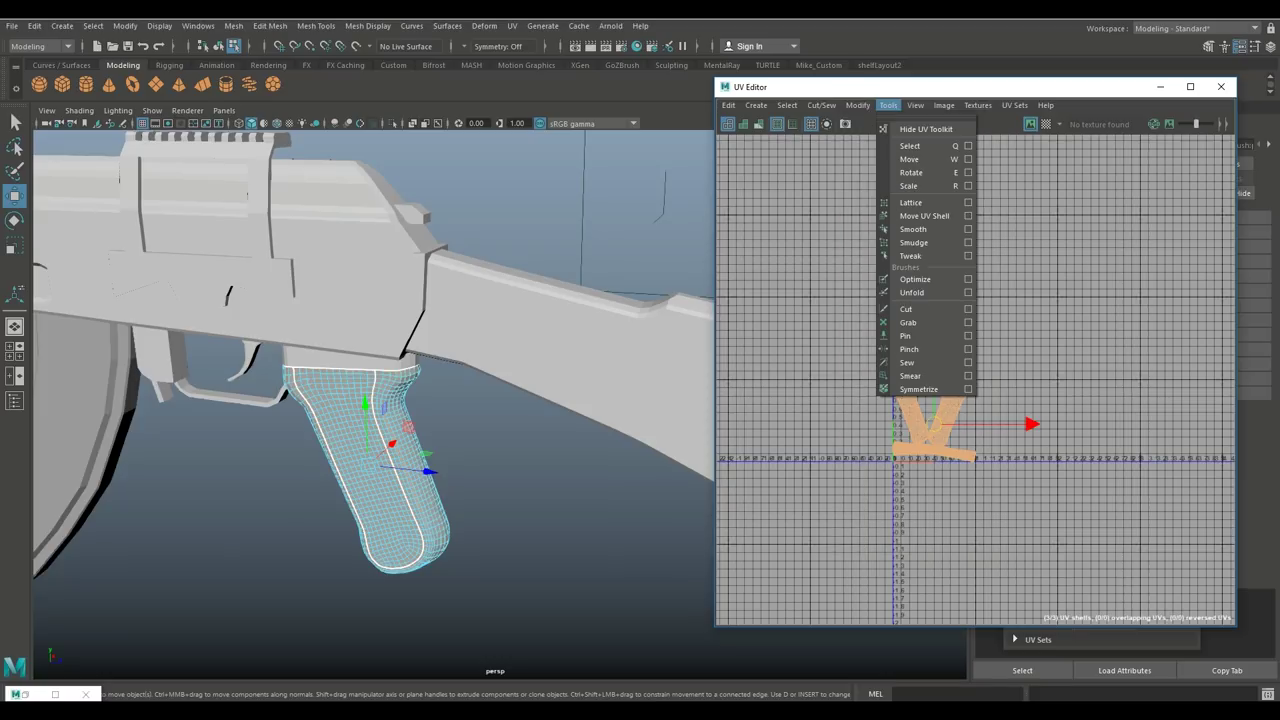
key(Right)
key(Right)
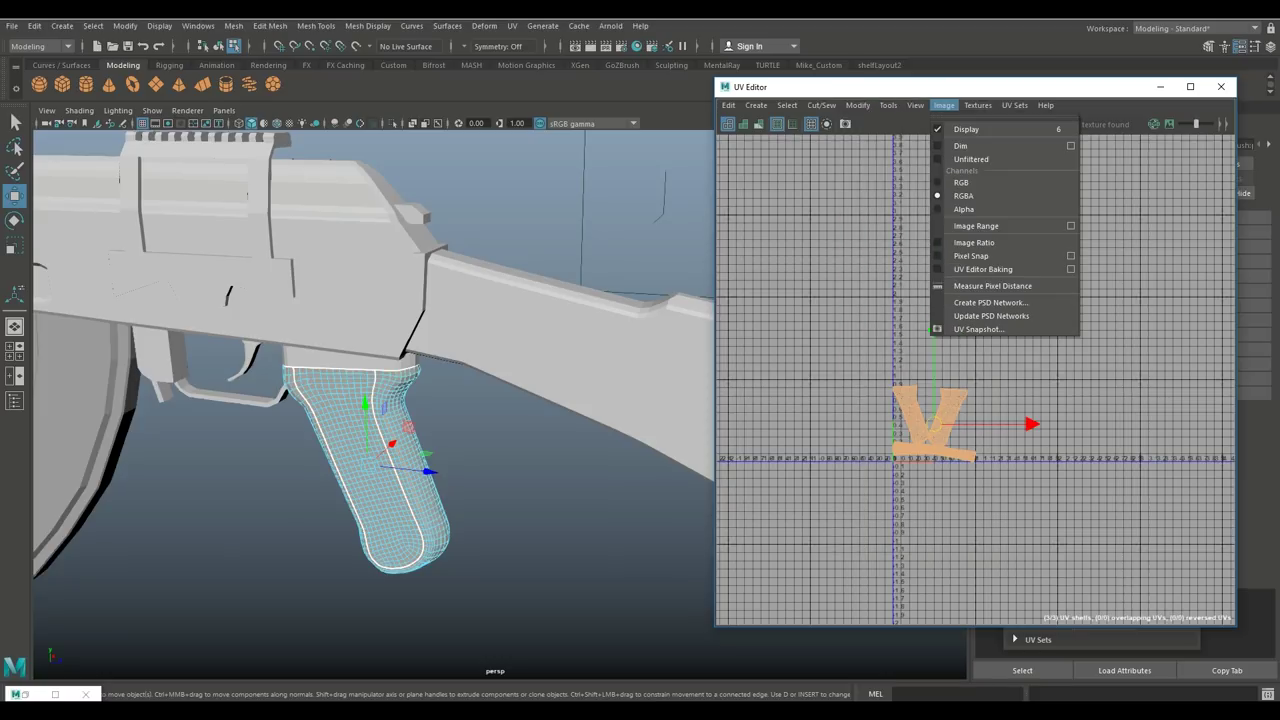
click(979, 329)
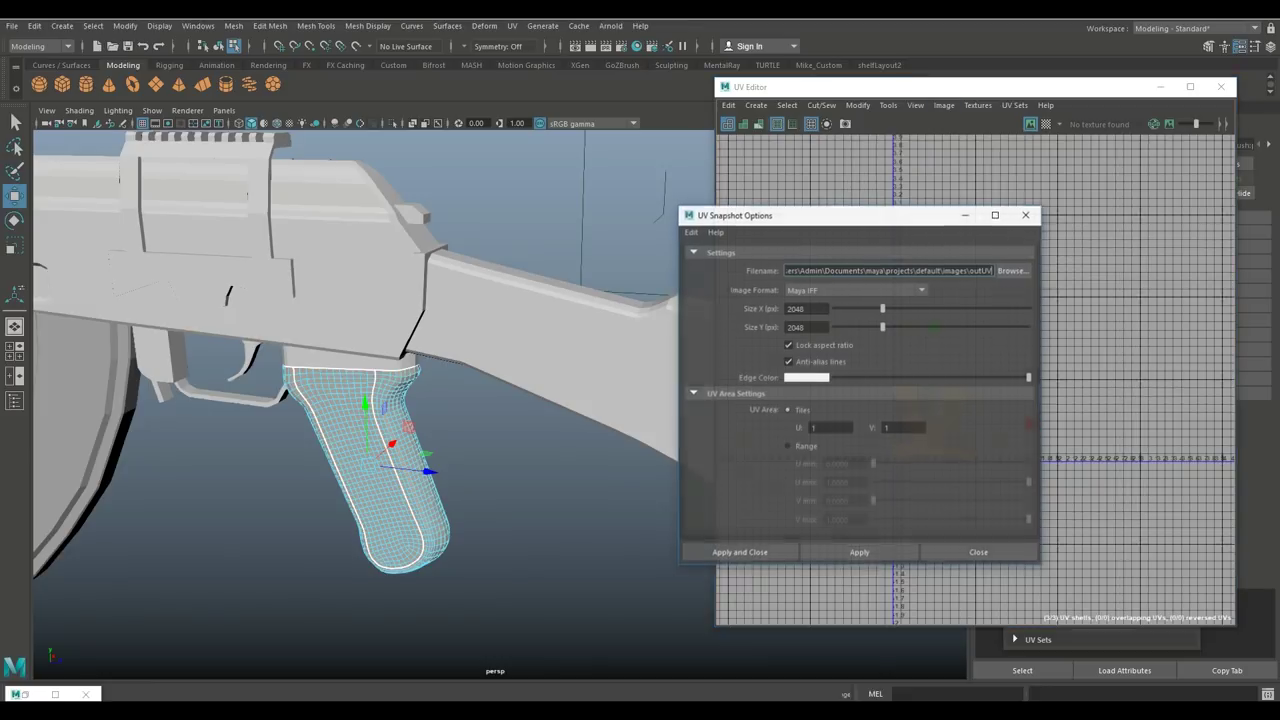
click(1014, 271)
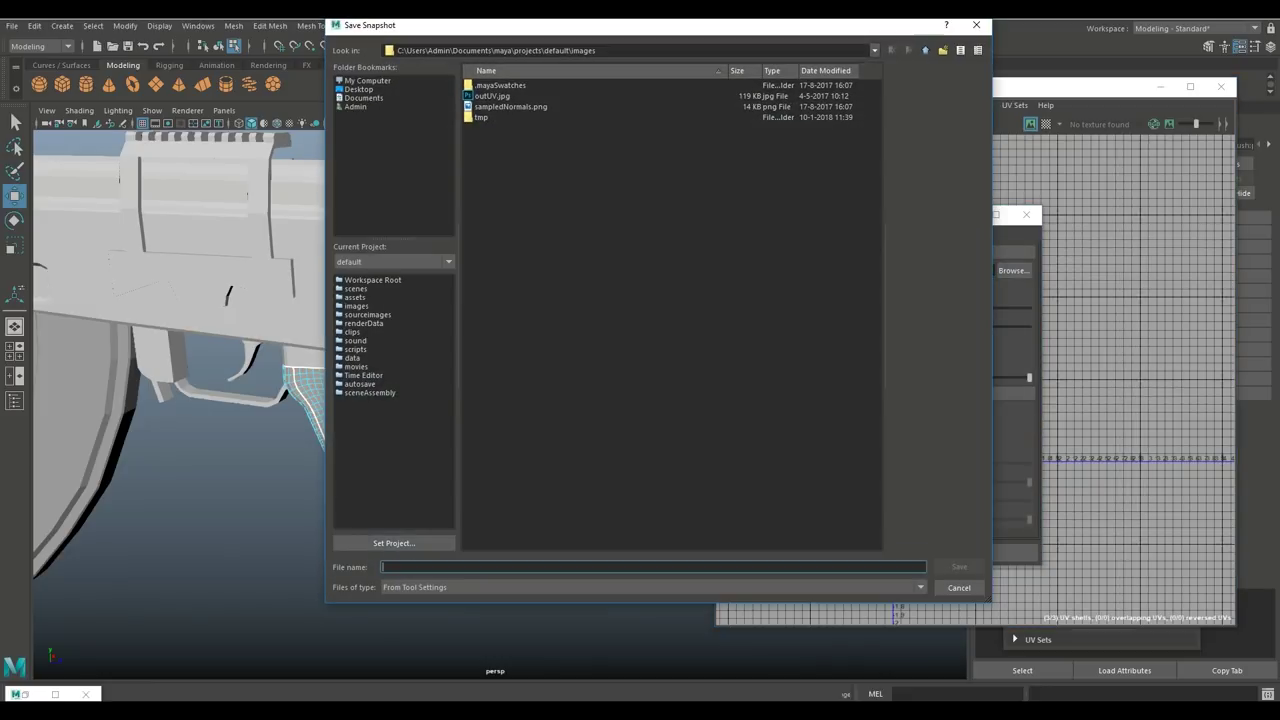
click(359, 90)
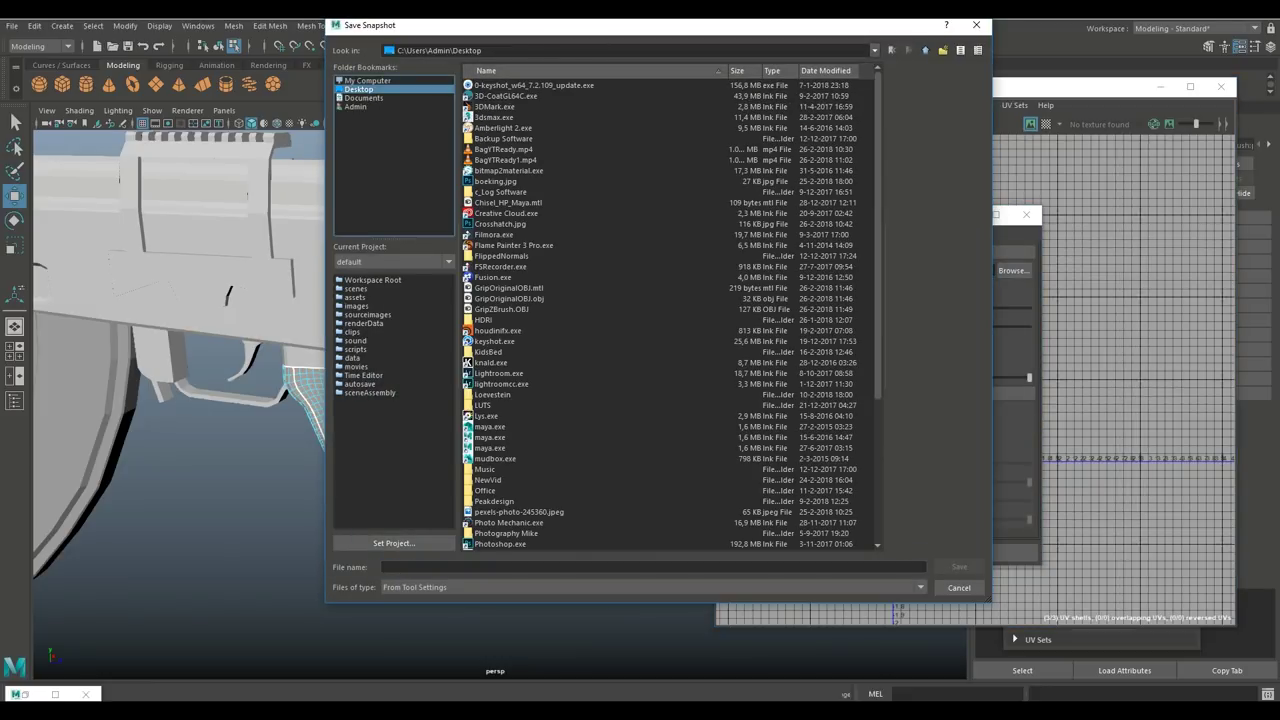
text(UV)
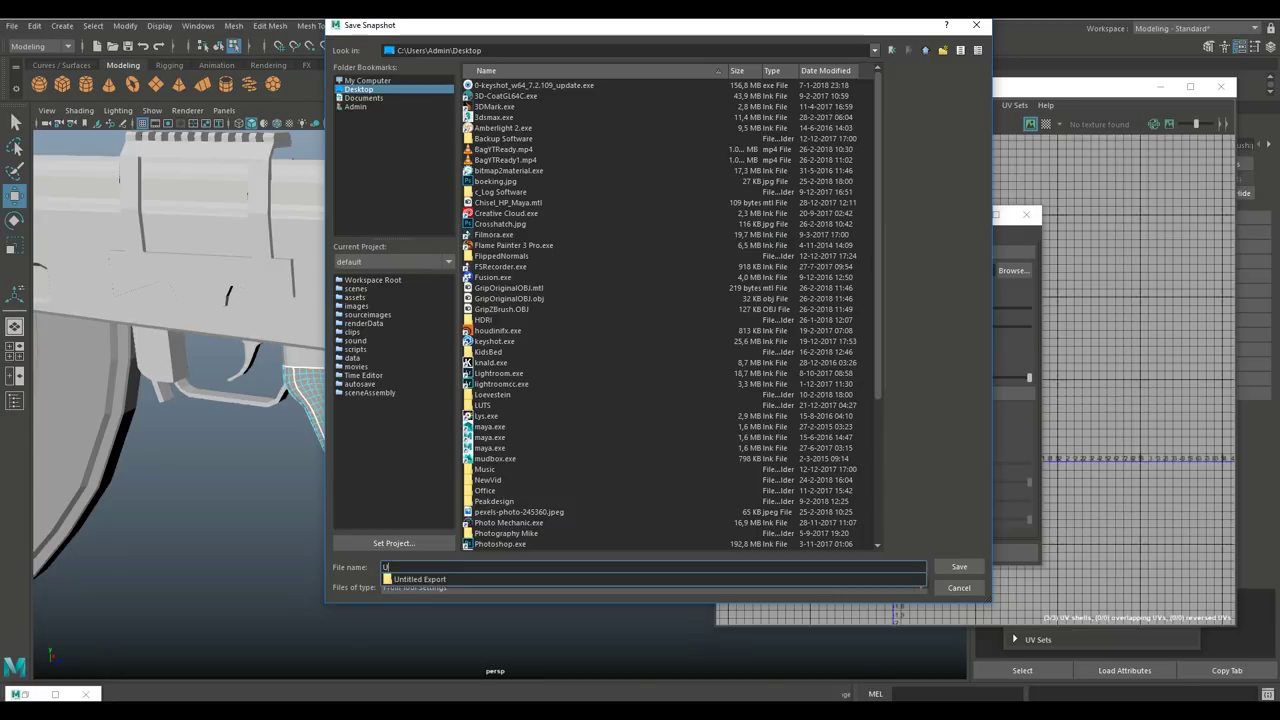
text(Snap)
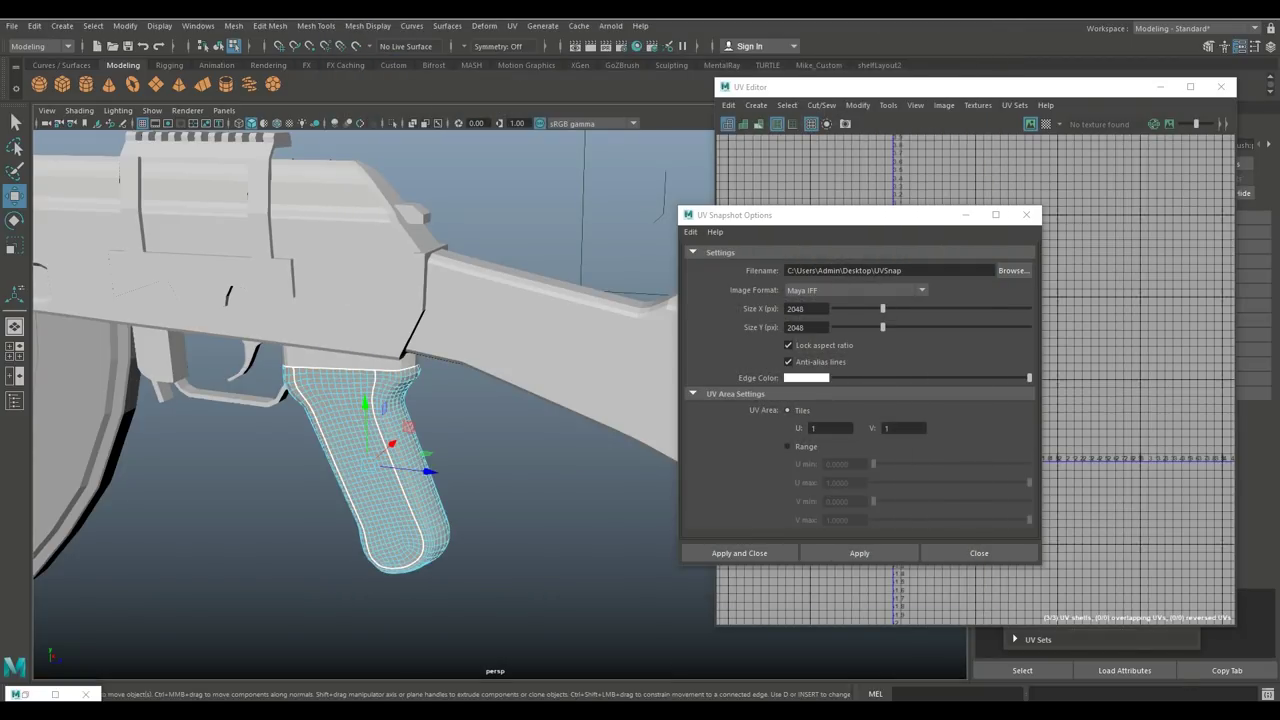
Set the UV snapshot's image format to JPEG and save the snapshot.
click(856, 290)
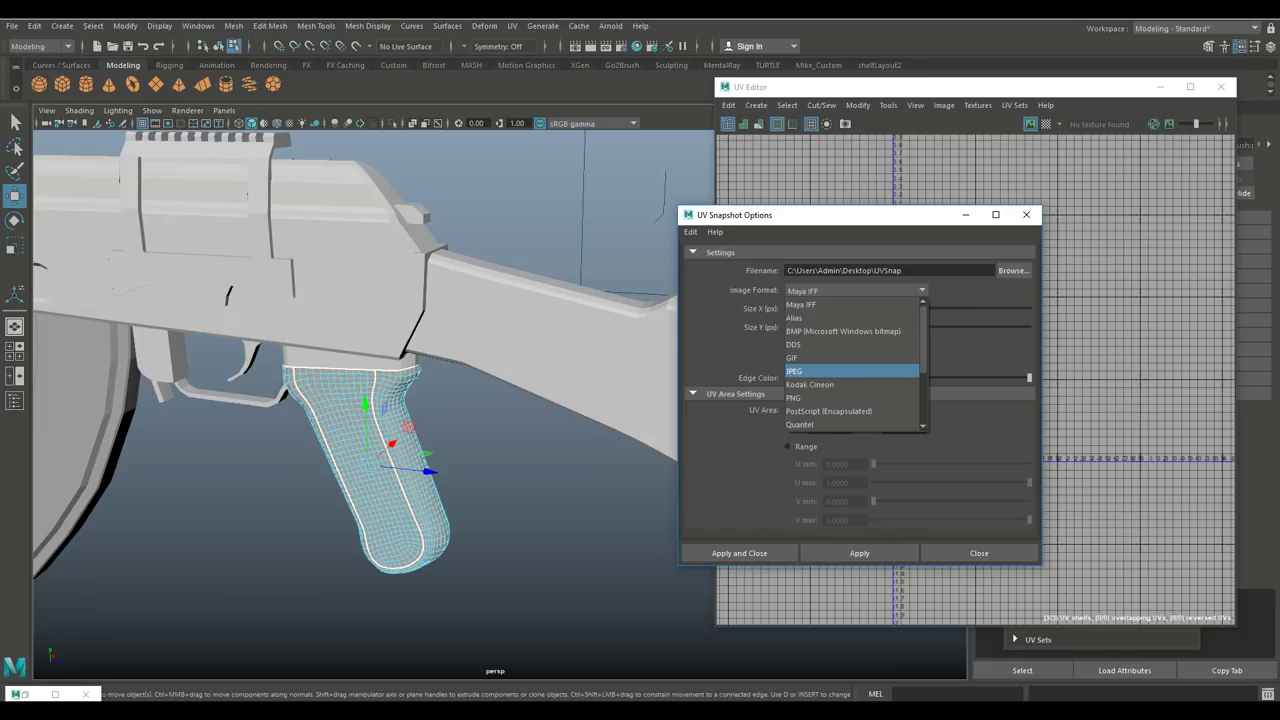
click(800, 371)
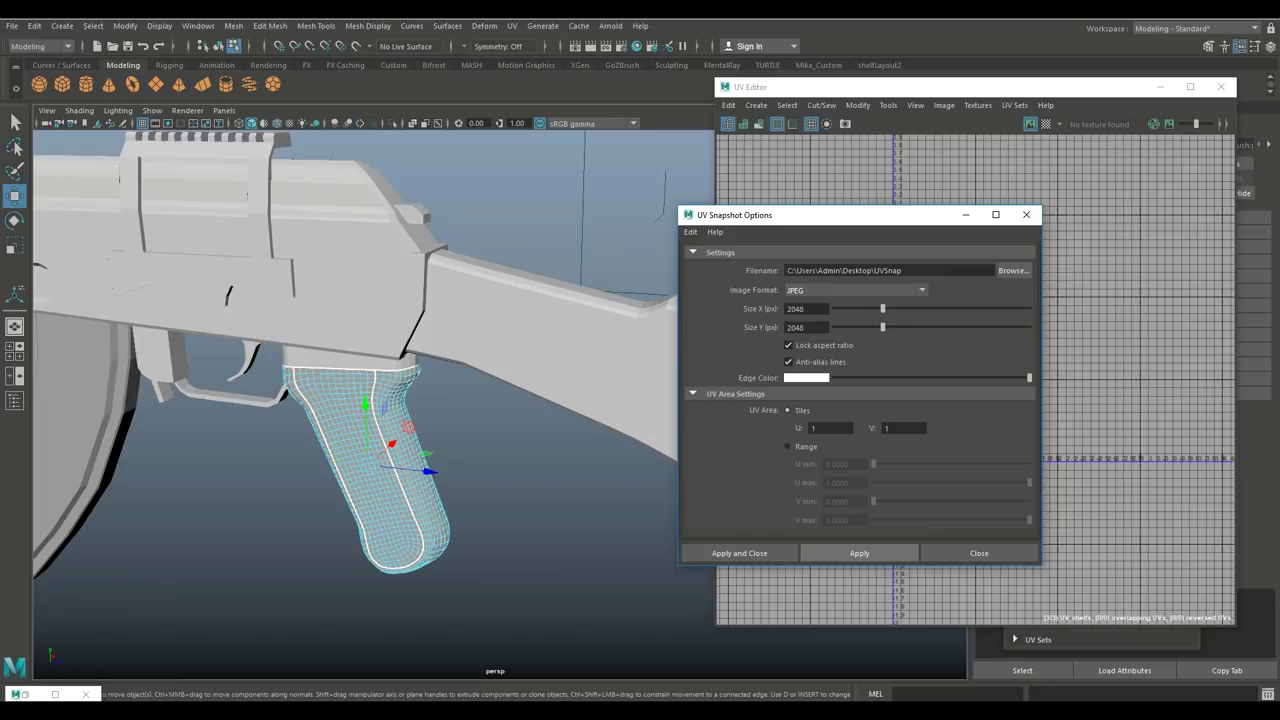
click(739, 553)
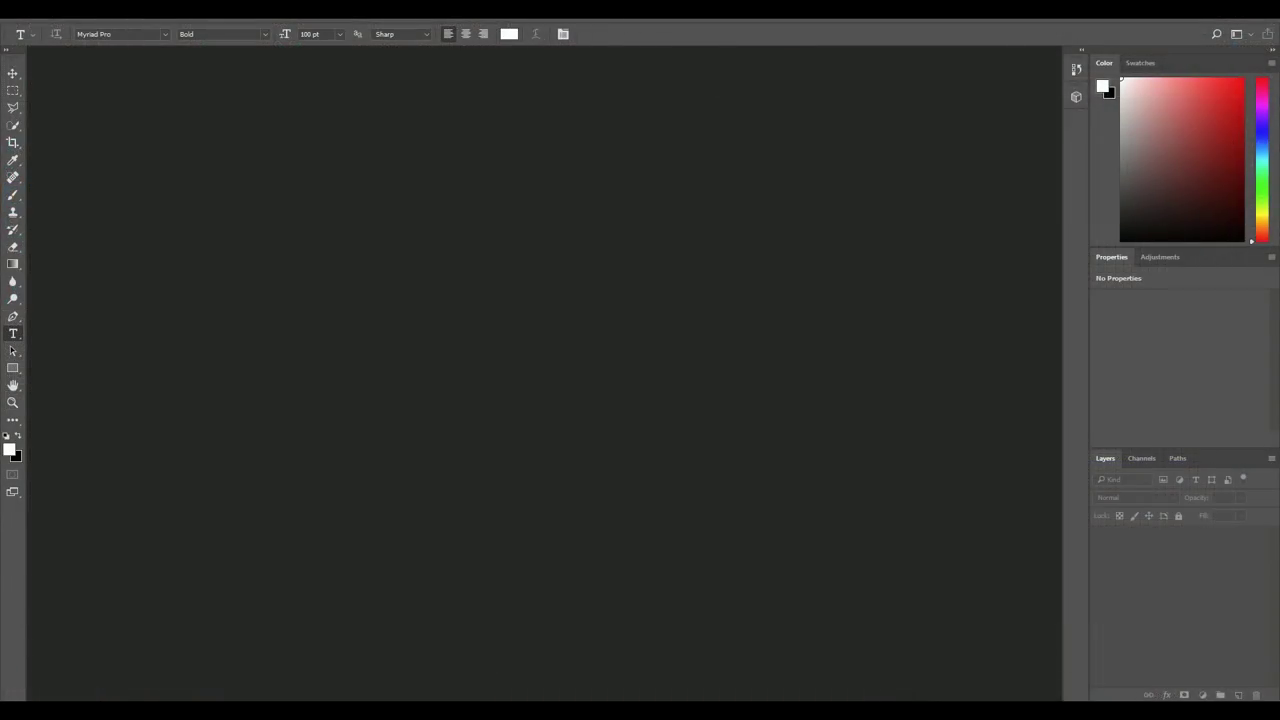
Switch to Photoshop and open the UVSnap image from the desktop.
click(35, 13)
click(60, 40)
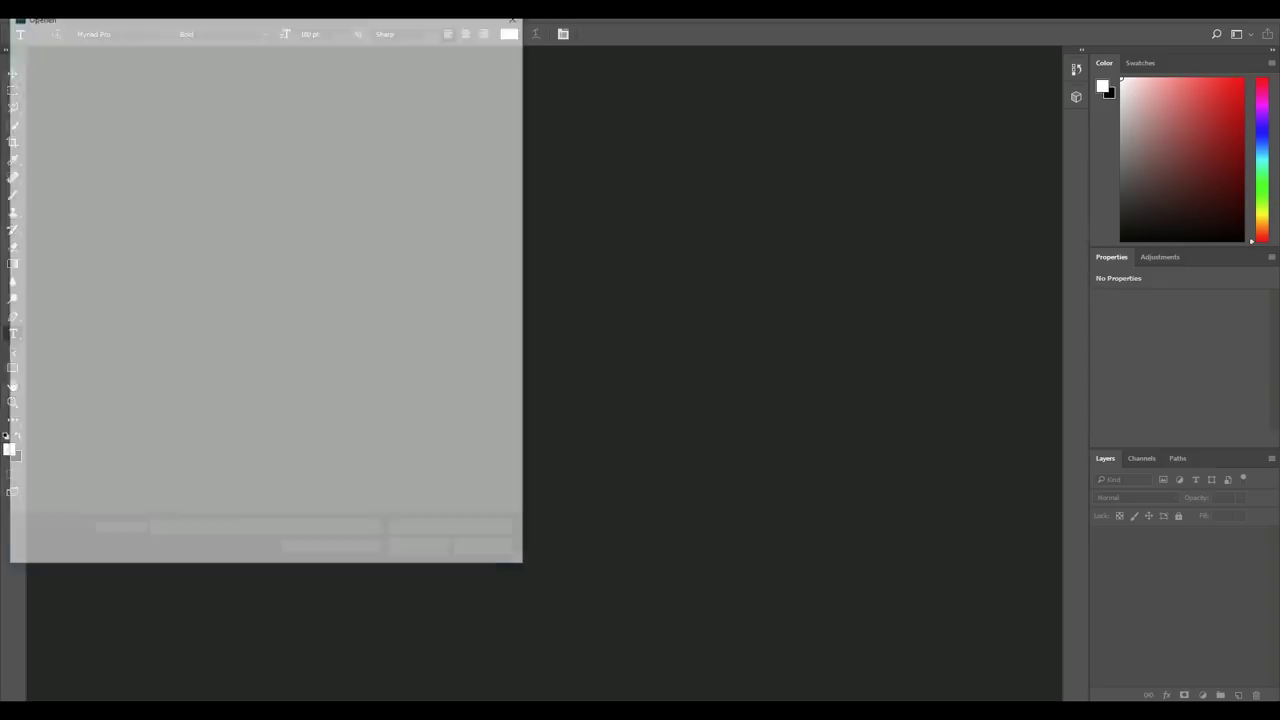
click(60, 119)
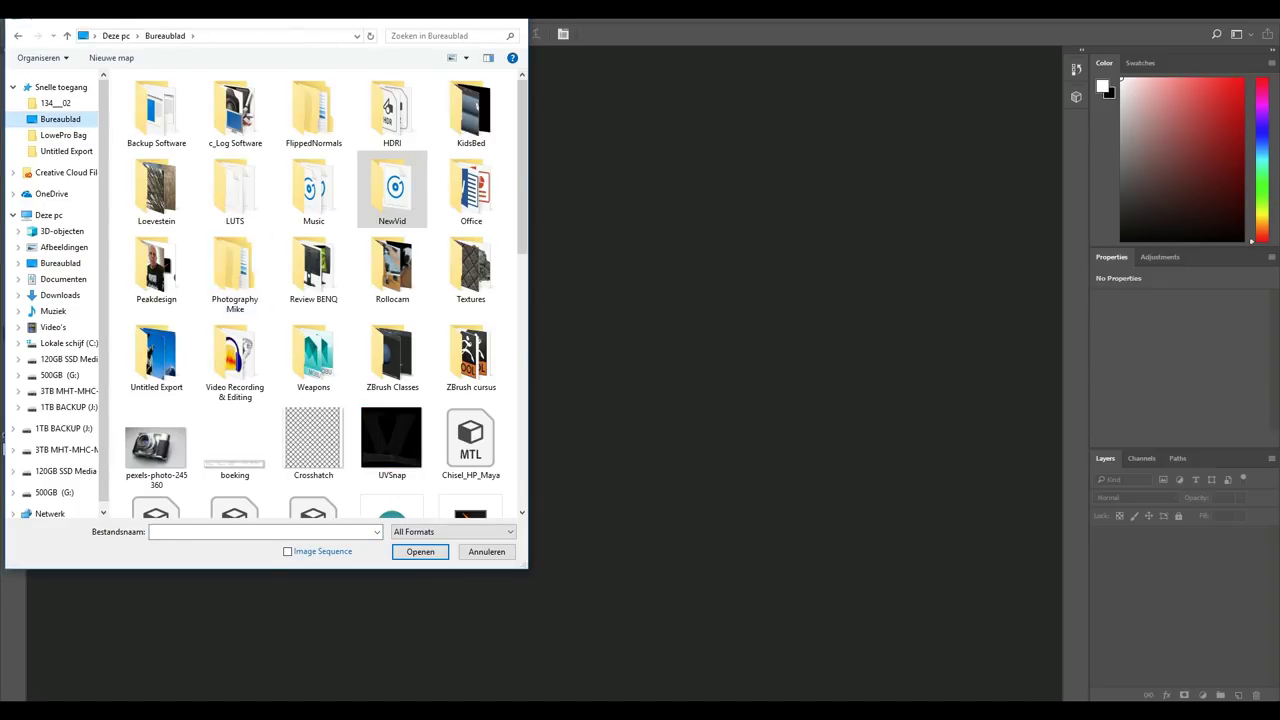
scroll(313, 370, down, 5)
scroll(313, 375, up, 5)
scroll(313, 380, down, 3)
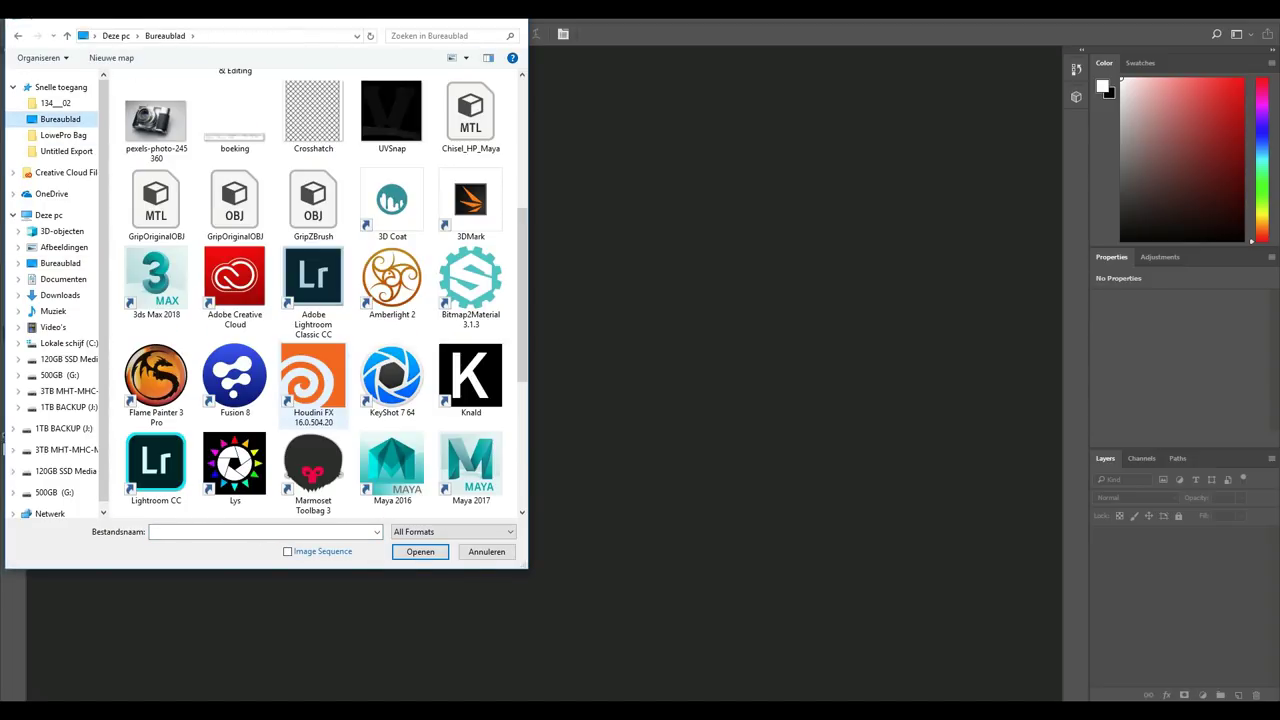
click(391, 112)
click(420, 551)
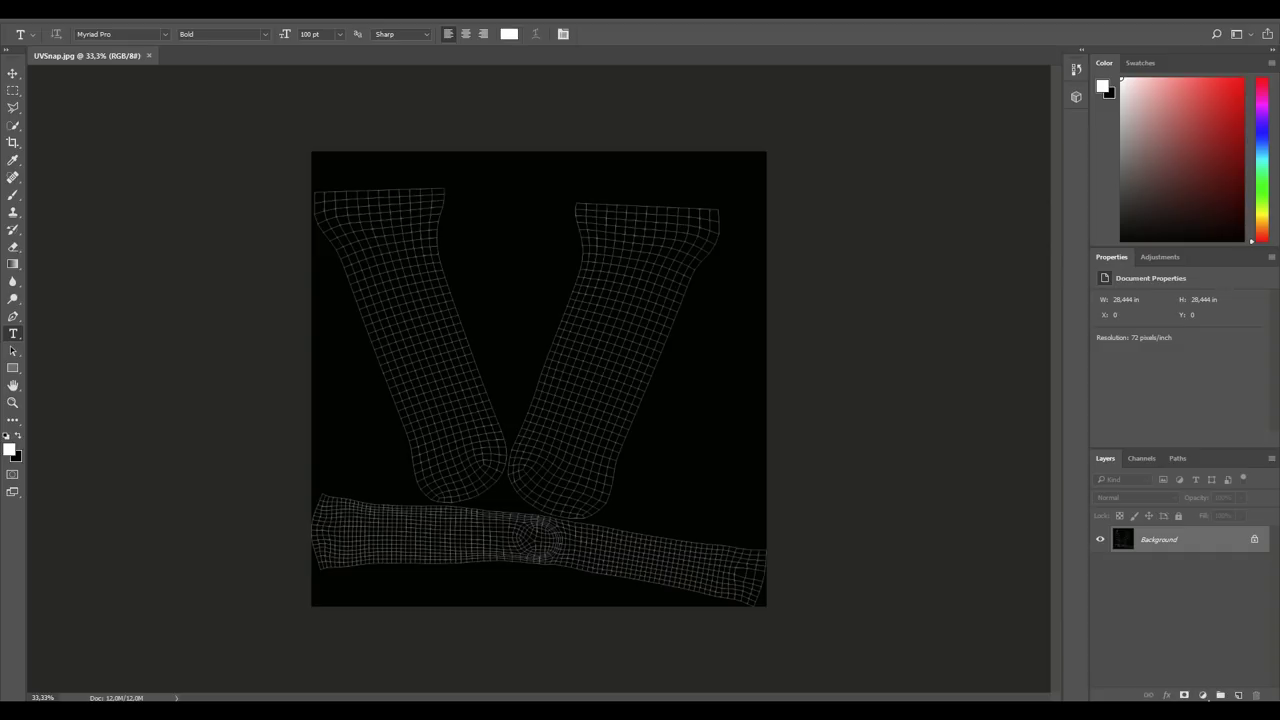
Invert the UV snapshot's colours and convert its background into a regular layer named Layer 0.
key(ctrl+i)
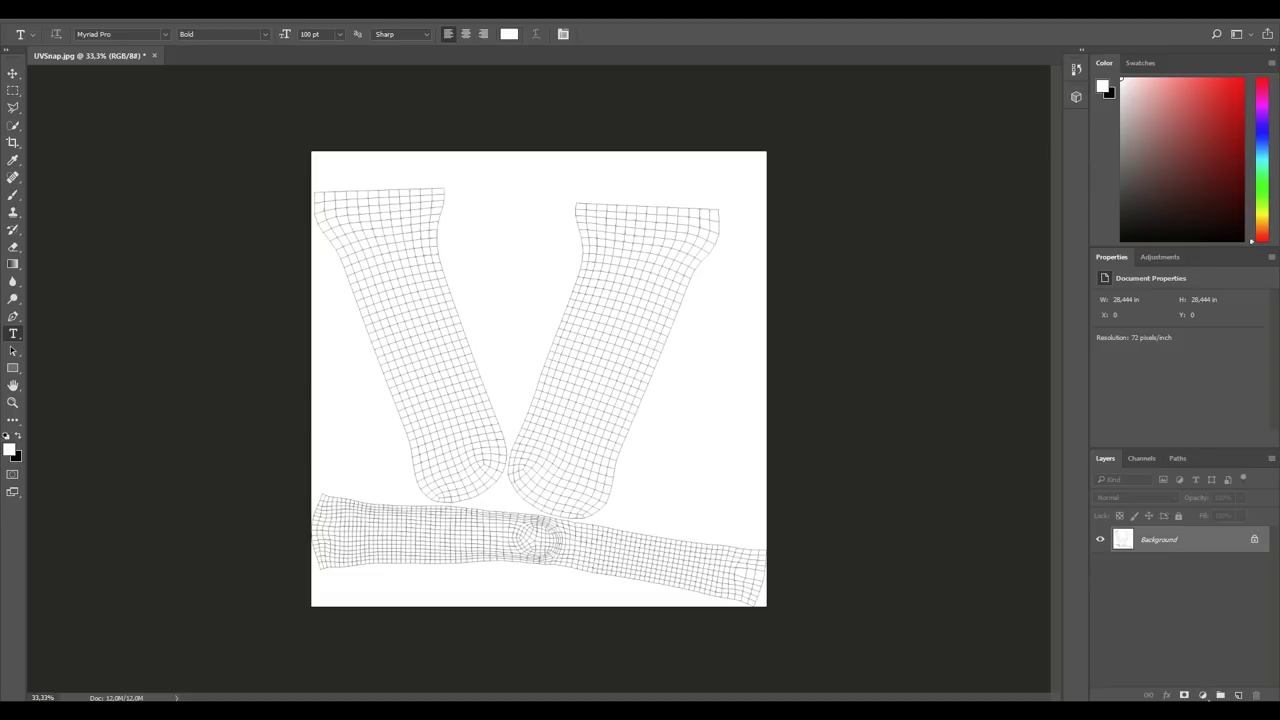
double_click(1160, 539)
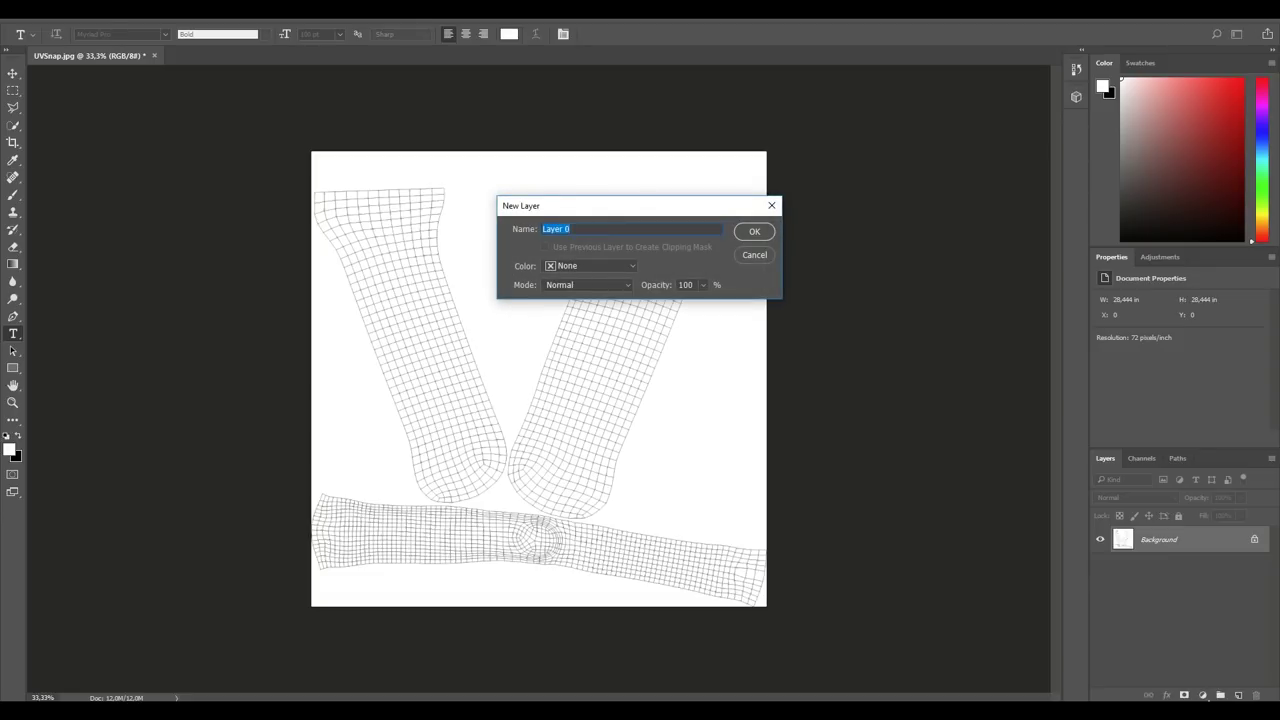
key(Return)
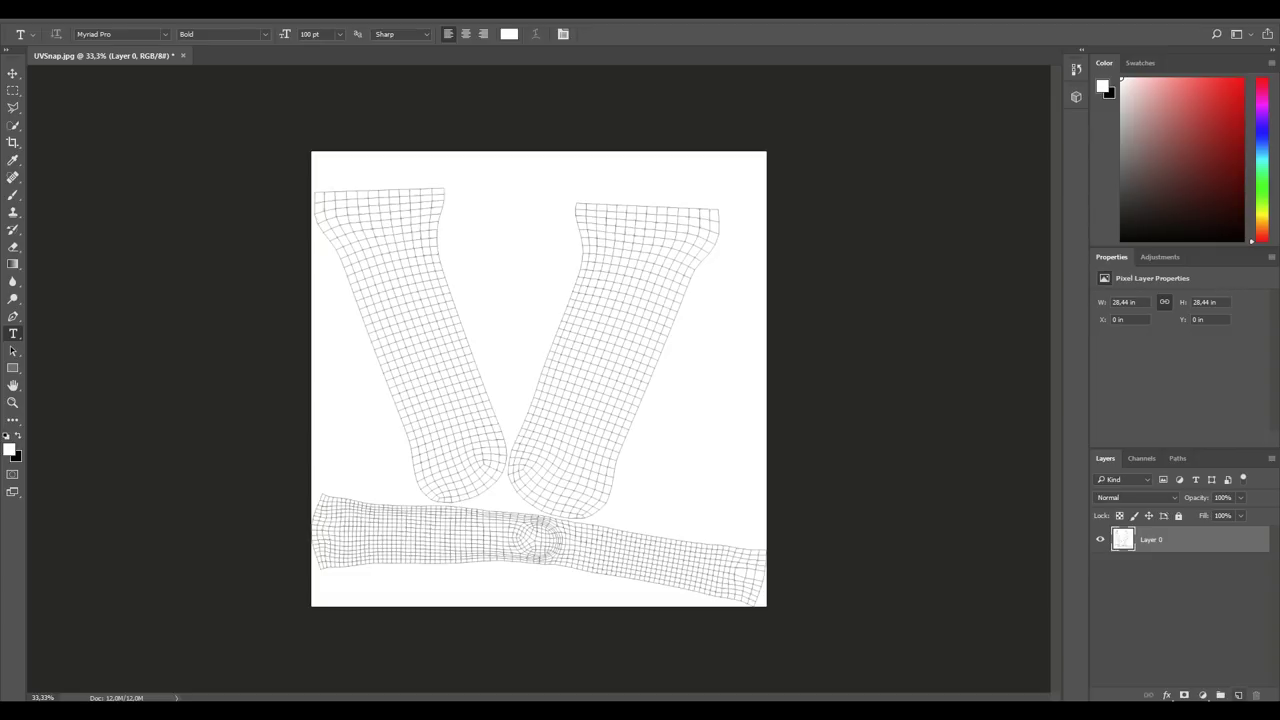
Add a new layer above the UV snapshot and place the Crosshatch image from the desktop on it.
click(1238, 695)
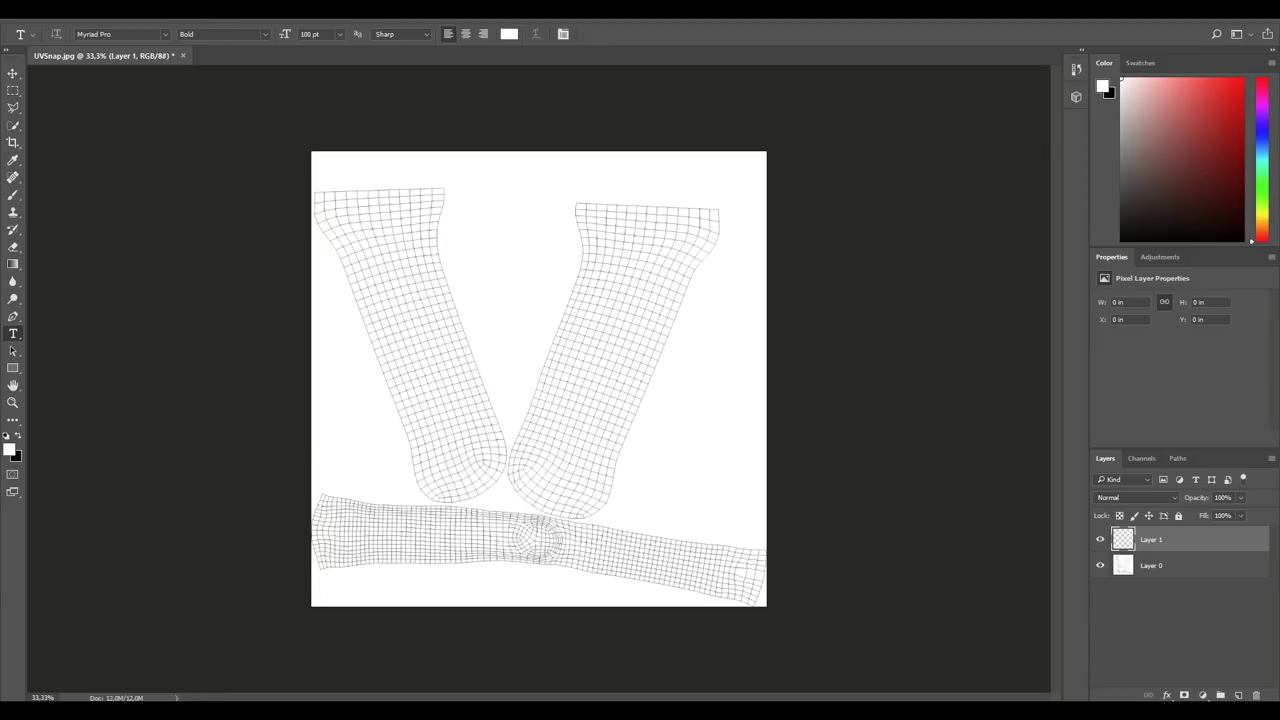
click(37, 10)
click(71, 260)
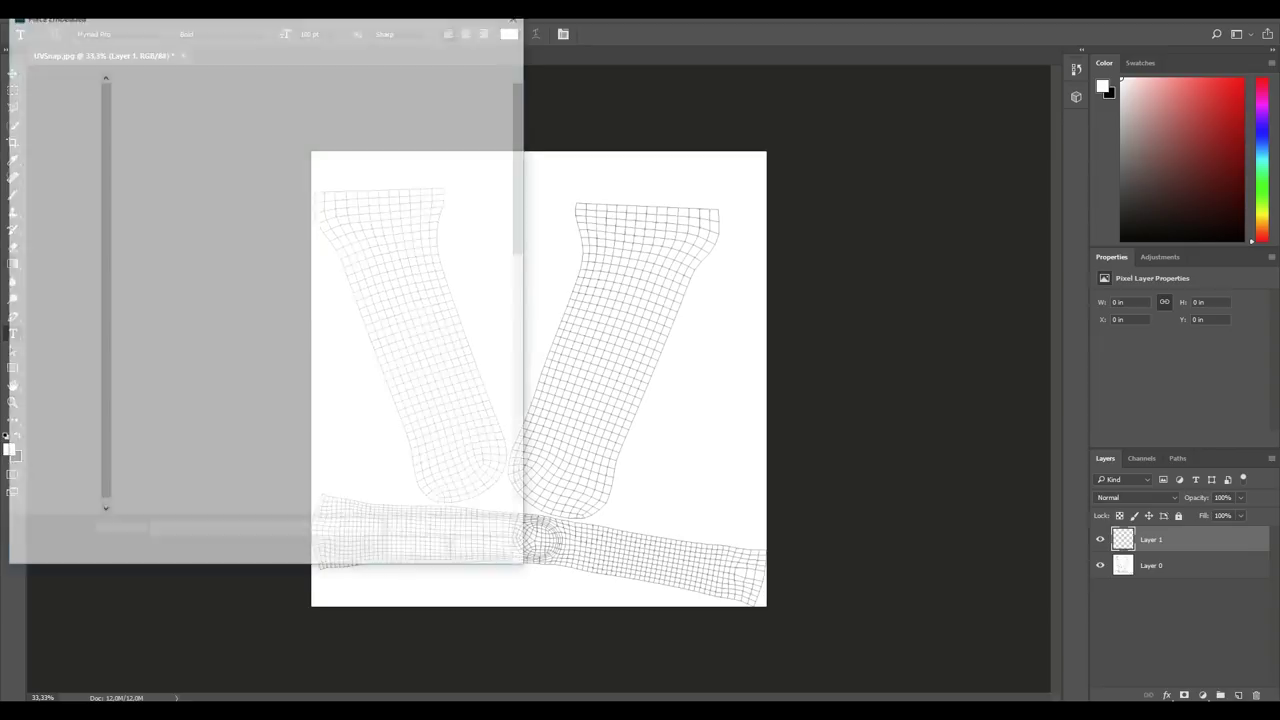
click(314, 442)
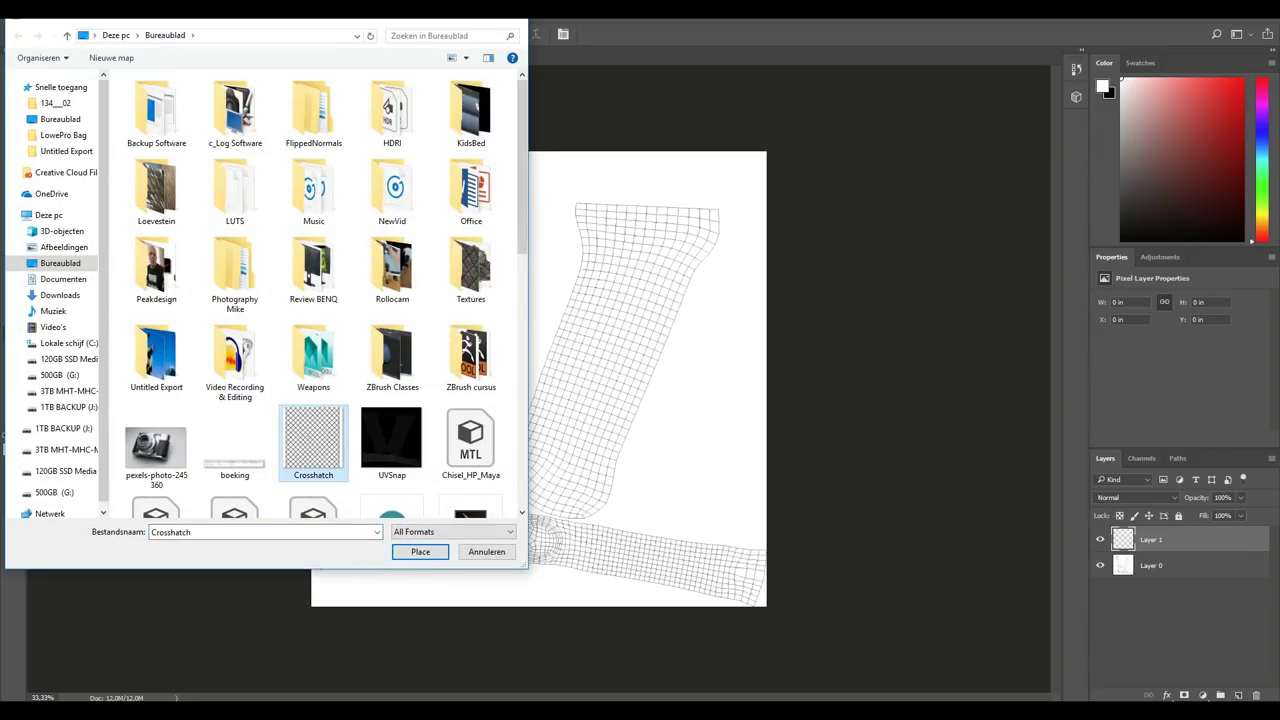
click(420, 552)
key(Return)
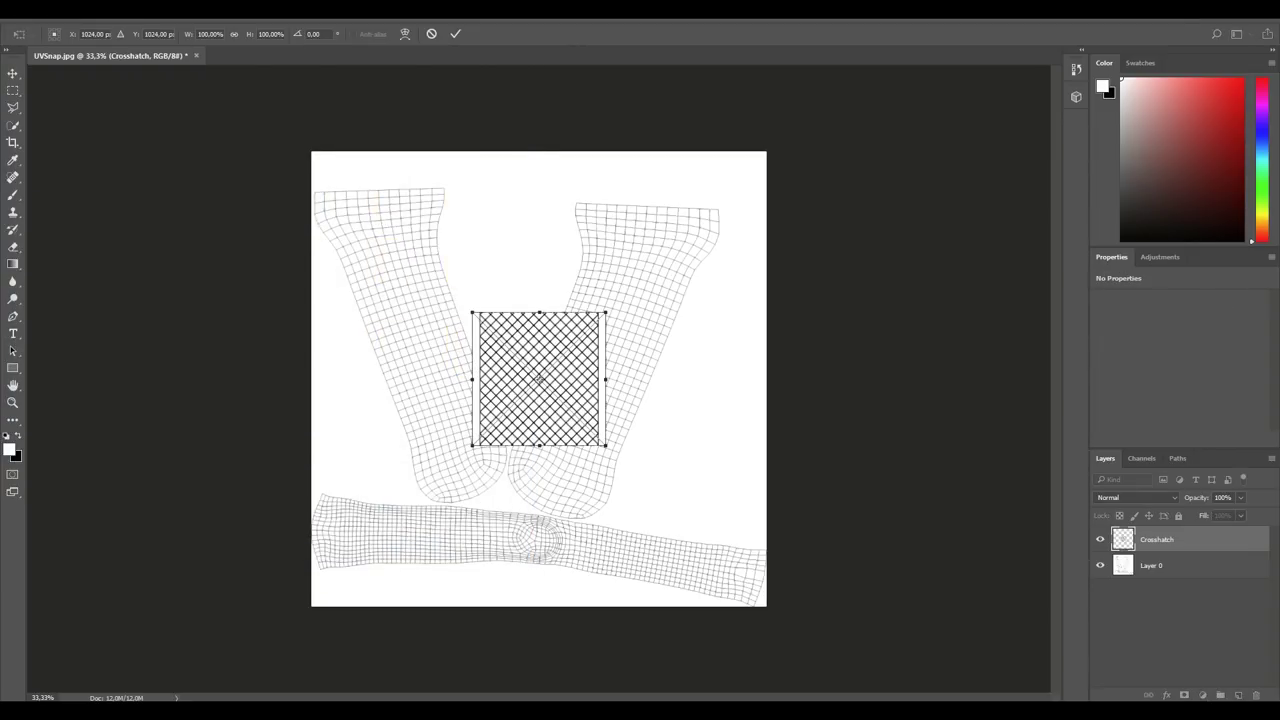
Scale the placed crosshatch to about 283%, rotate it about 15.5°, and position it over the right-hand grip shell.
drag(605, 313, 755, 163)
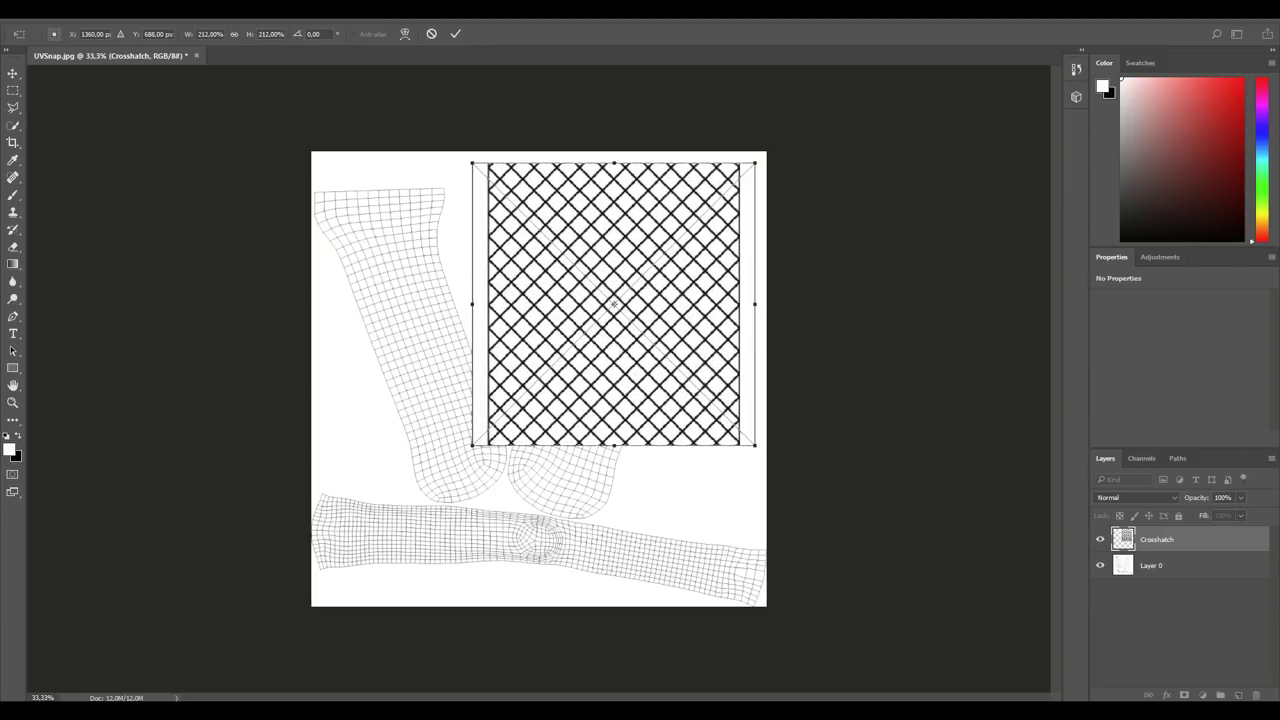
drag(626, 457, 586, 452)
drag(653, 288, 623, 371)
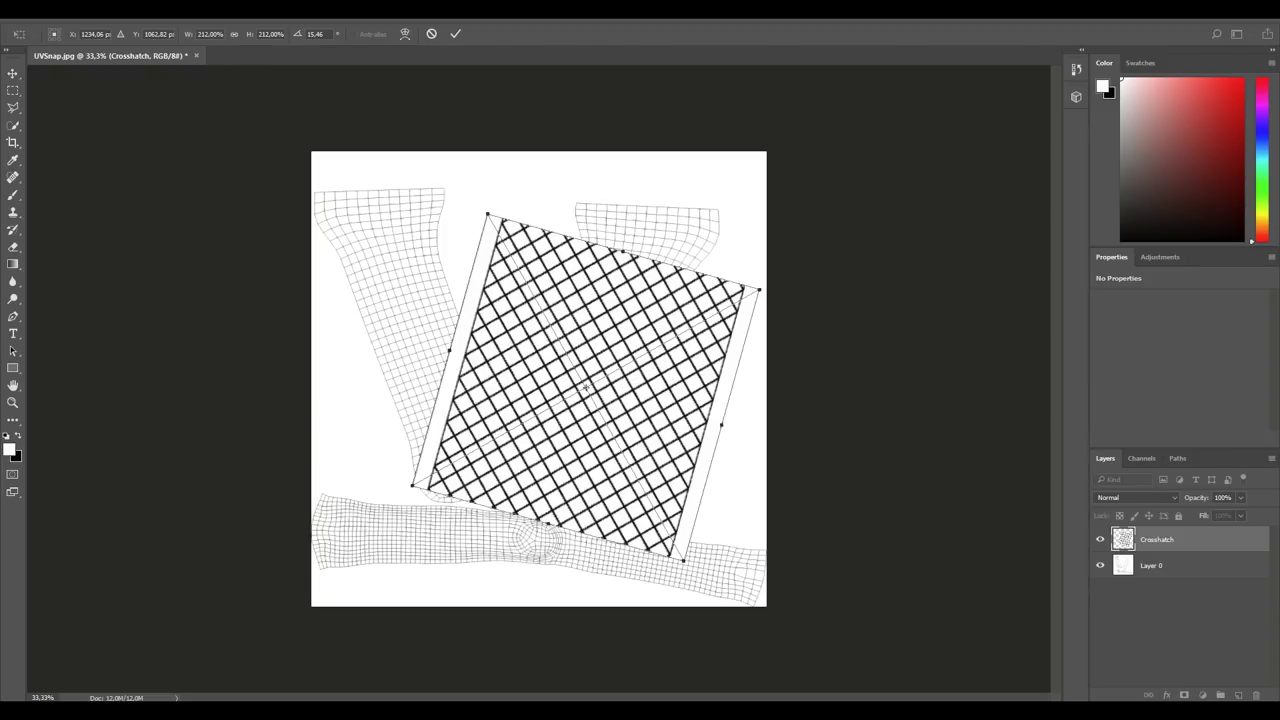
drag(759, 289, 874, 224)
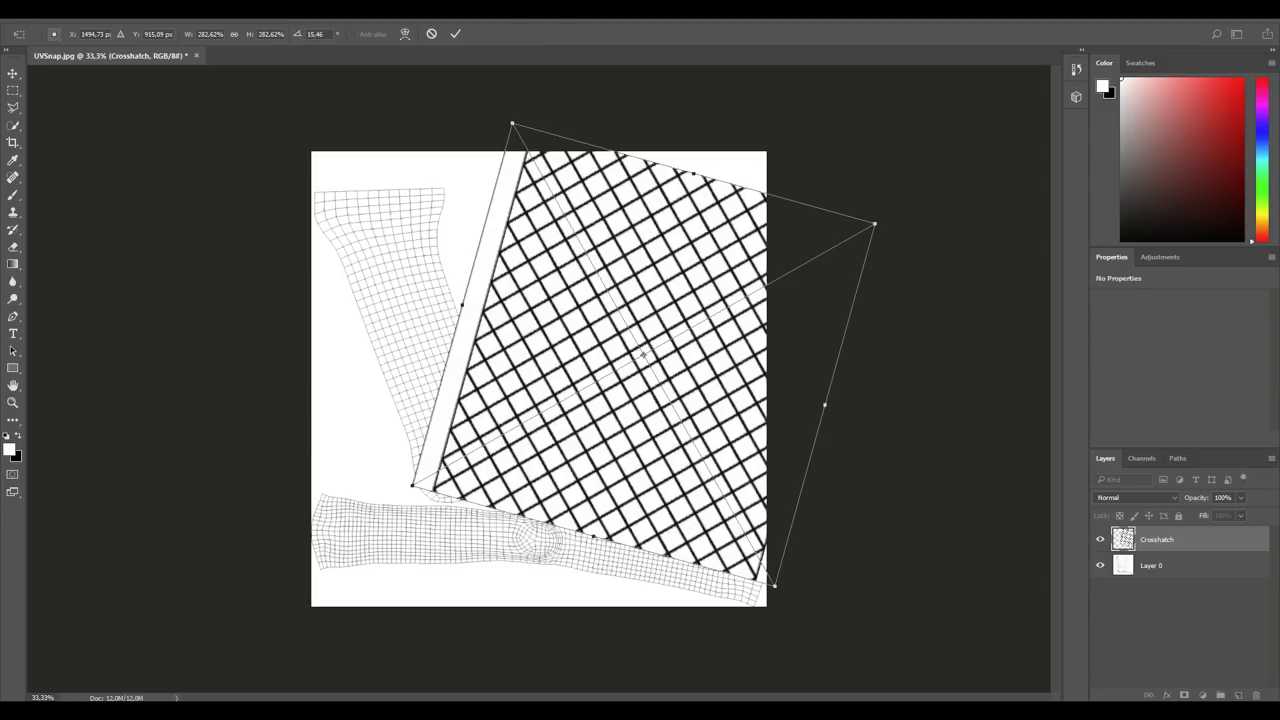
key(Return)
key(t)
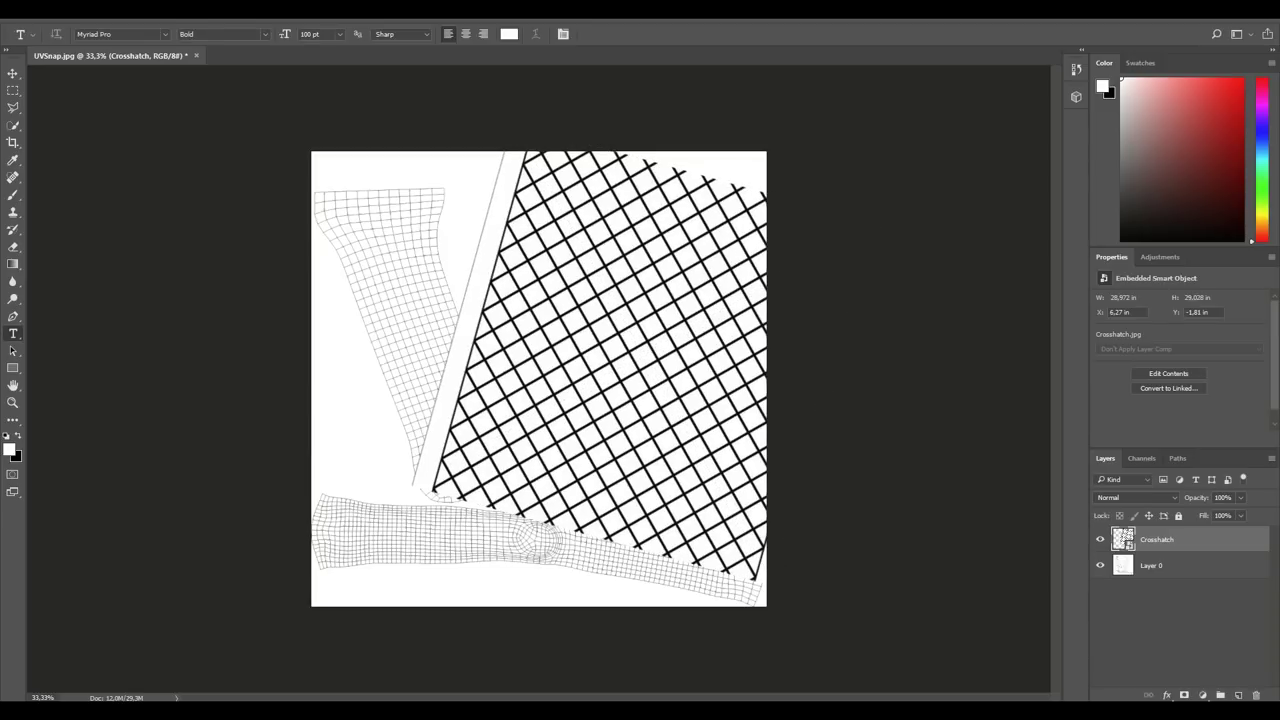
Set the Crosshatch layer's opacity to 17%.
drag(1196, 498, 1180, 498)
text(12)
key(Return)
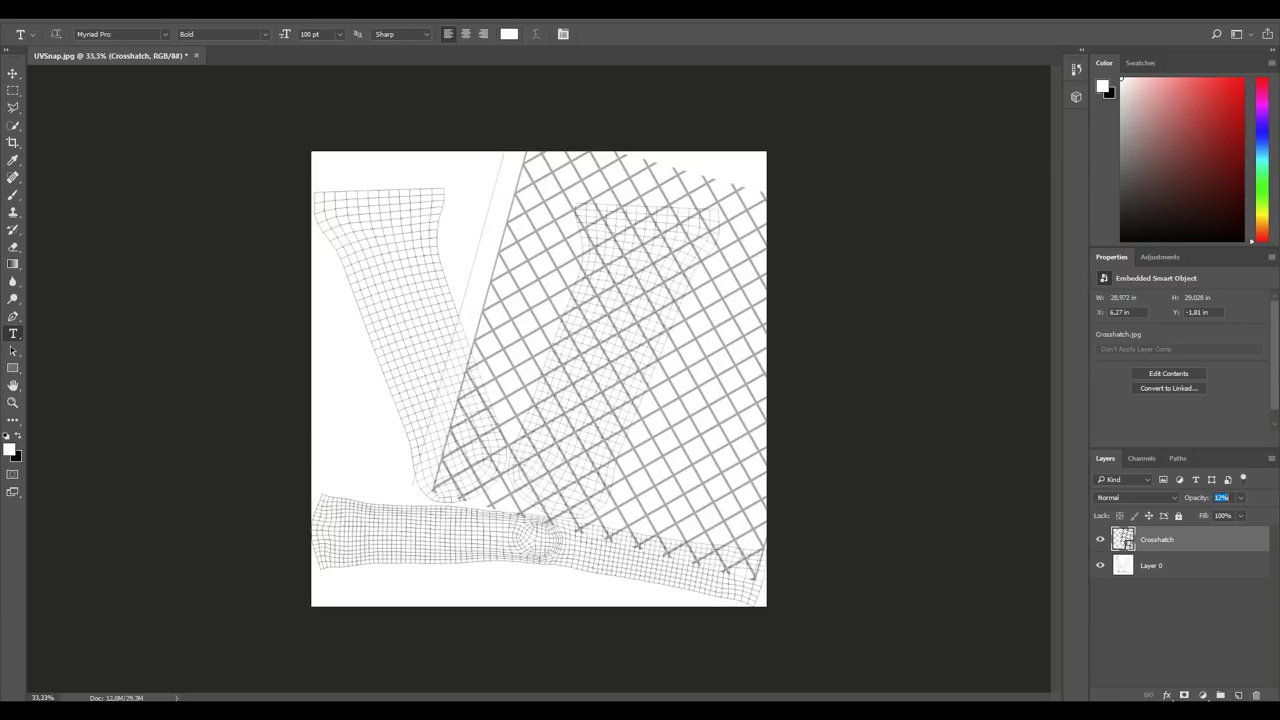
text(20)
key(Return)
key(Return)
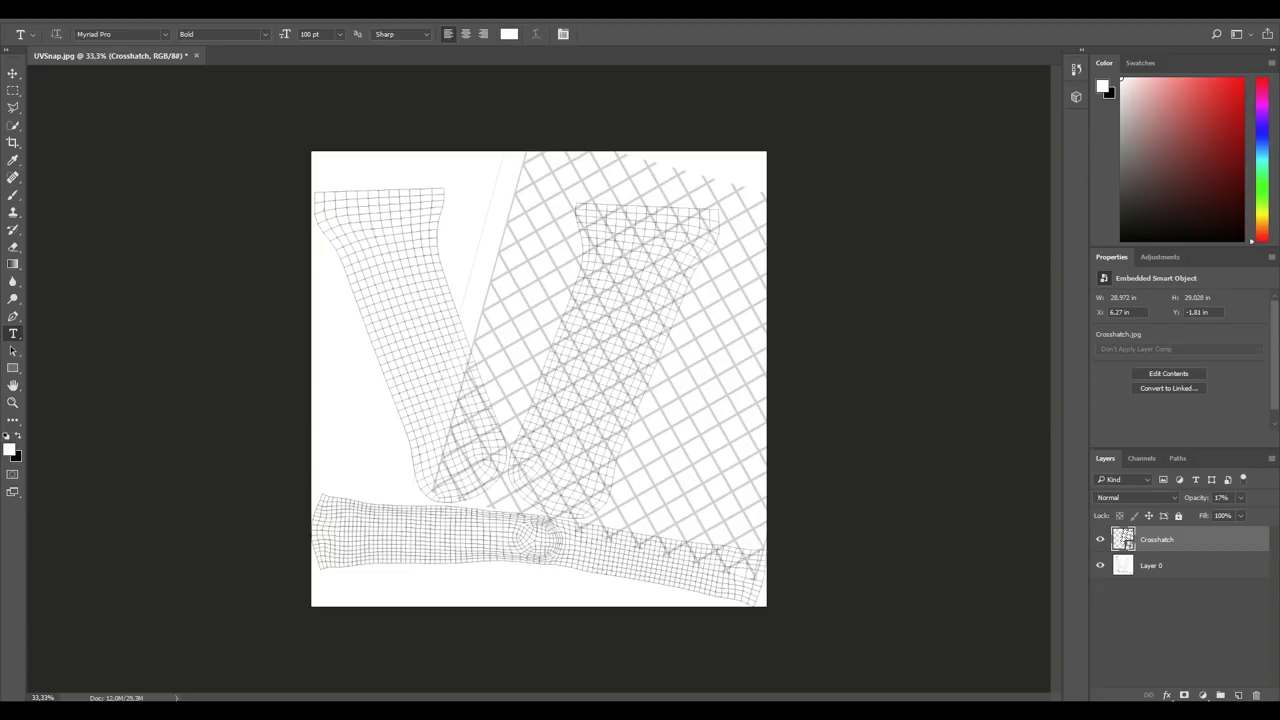
Transform the crosshatch to a scale of about 255% and shift it to cover the right-hand grip shell.
key(ctrl+t)
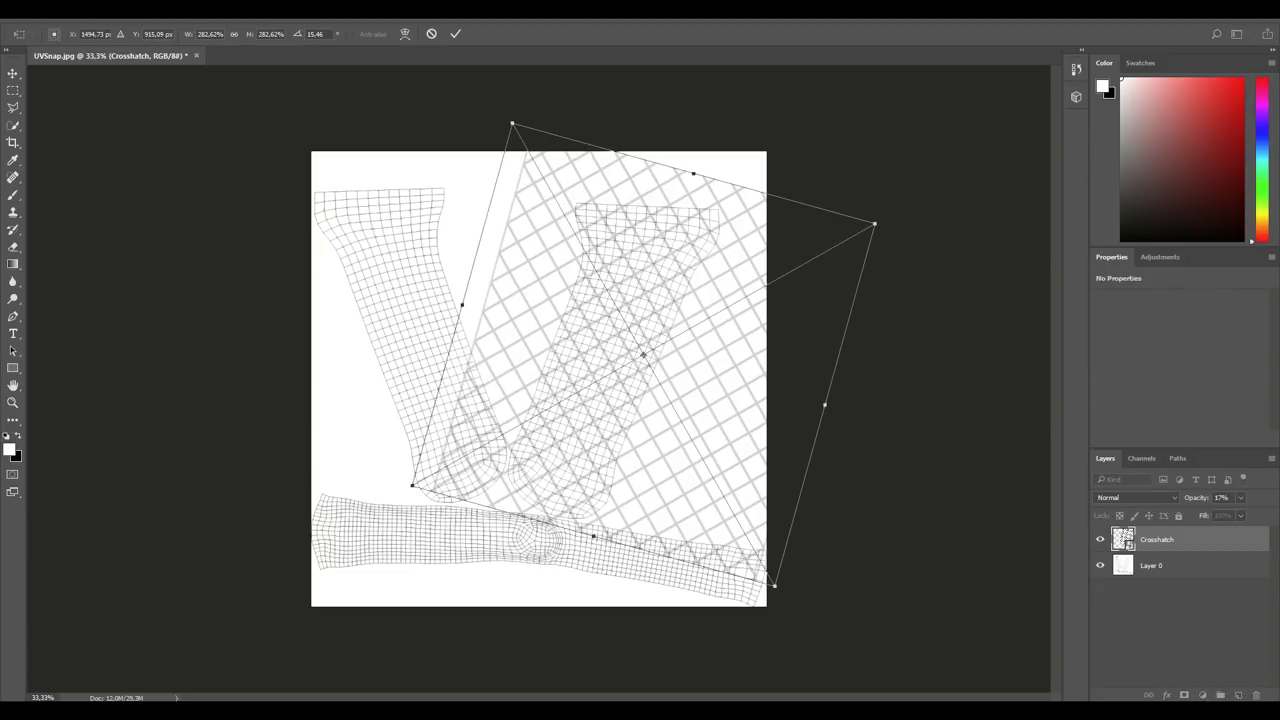
drag(512, 124, 543, 178)
drag(735, 306, 704, 292)
drag(739, 560, 745, 569)
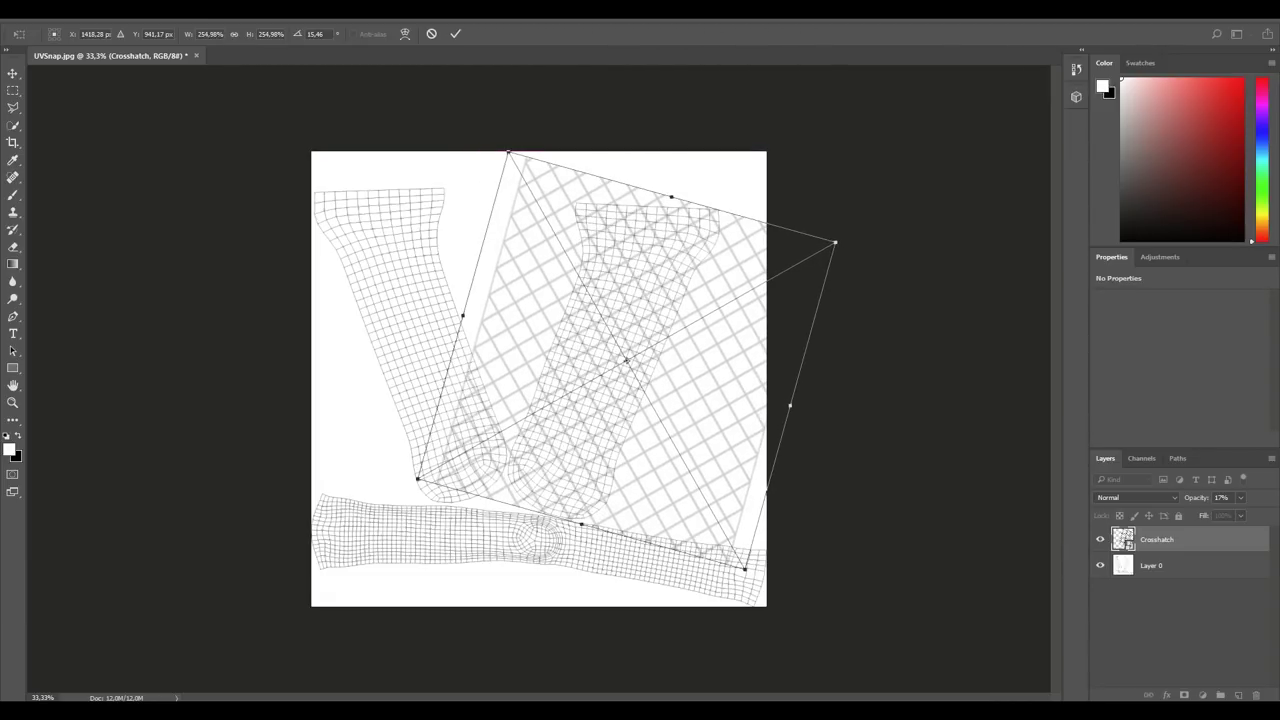
key(Return)
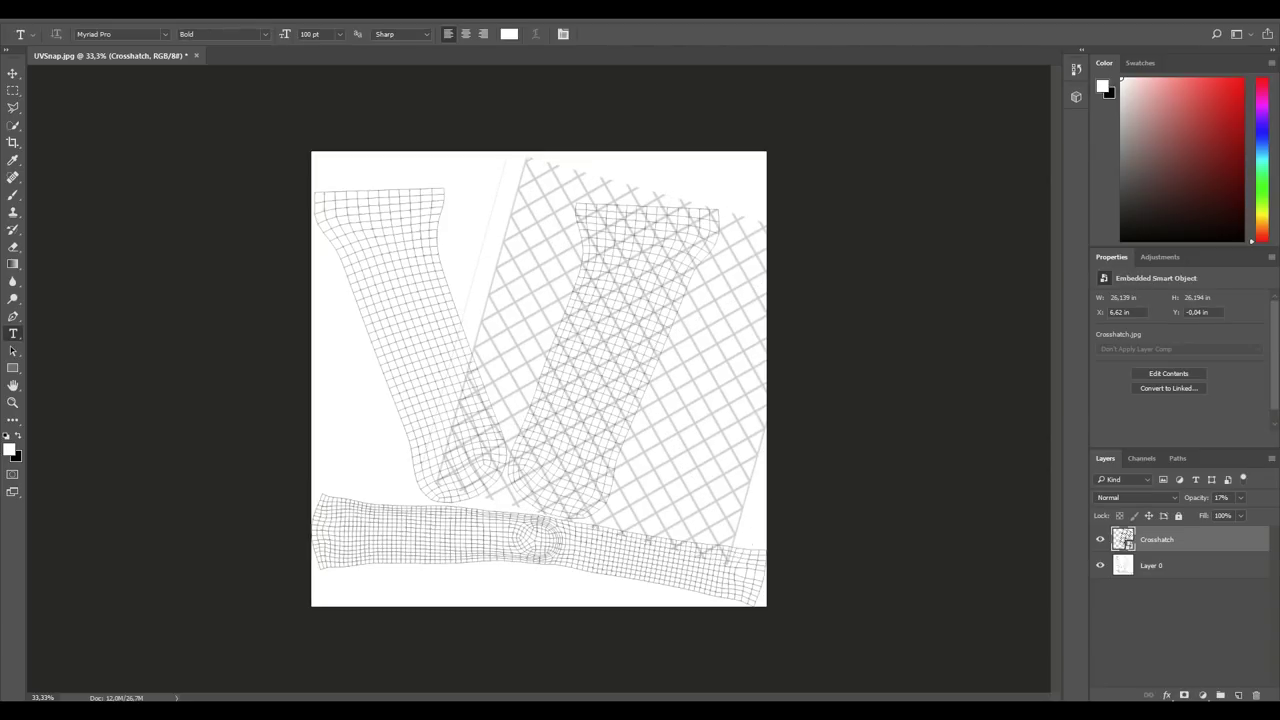
Rasterize the Crosshatch layer and erase the hatching along the outer right edge of the right-hand grip shell.
key(e)
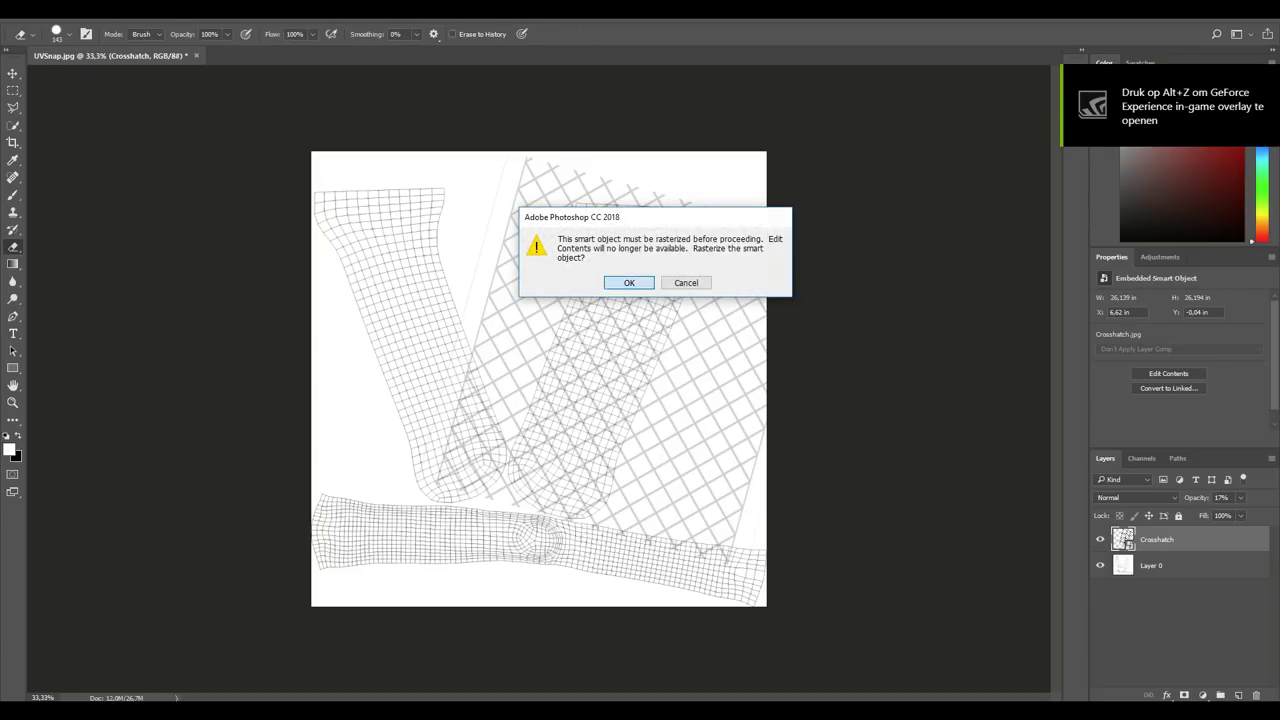
key(Return)
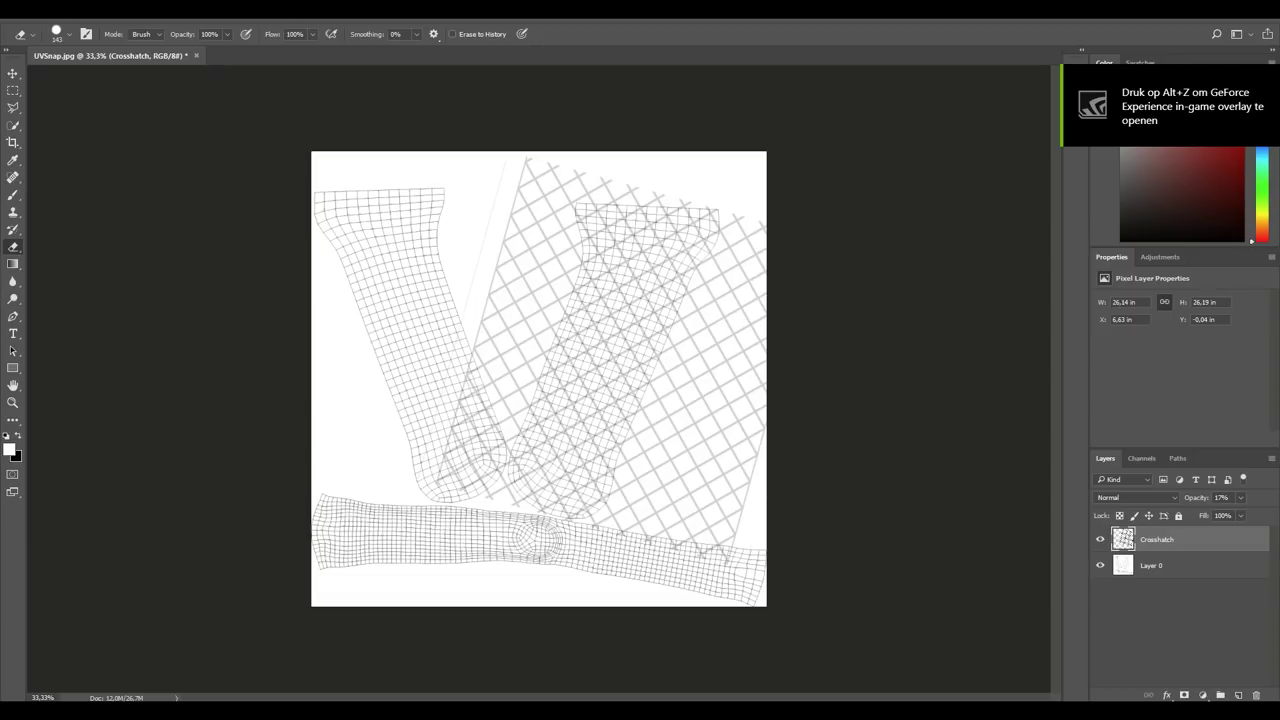
click(703, 284)
drag(705, 290, 615, 510)
click(627, 508)
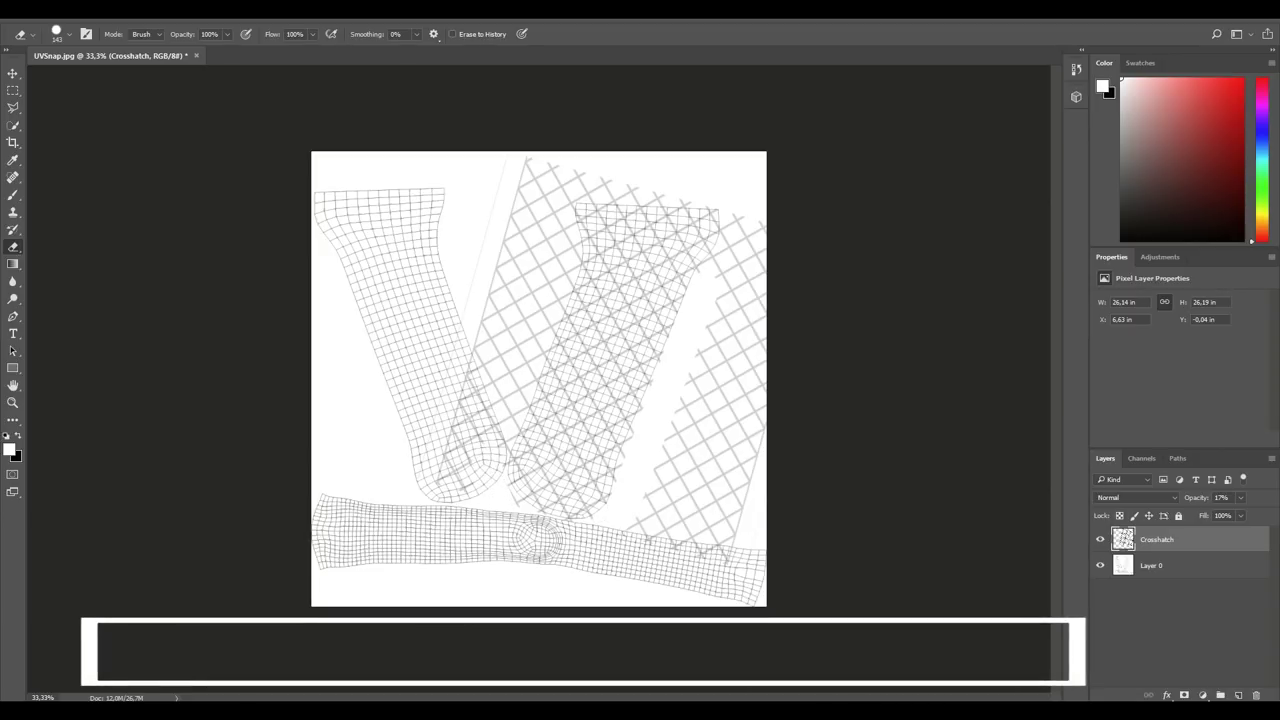
Erase the remaining crosshatch to the left, above and far right of the right-hand grip shell.
mouse_move(560, 266)
mouse_down()
mouse_move(490, 456)
mouse_move(476, 414)
mouse_move(448, 468)
mouse_up()
mouse_move(478, 400)
mouse_down()
mouse_move(540, 165)
mouse_move(470, 370)
mouse_move(526, 276)
mouse_up()
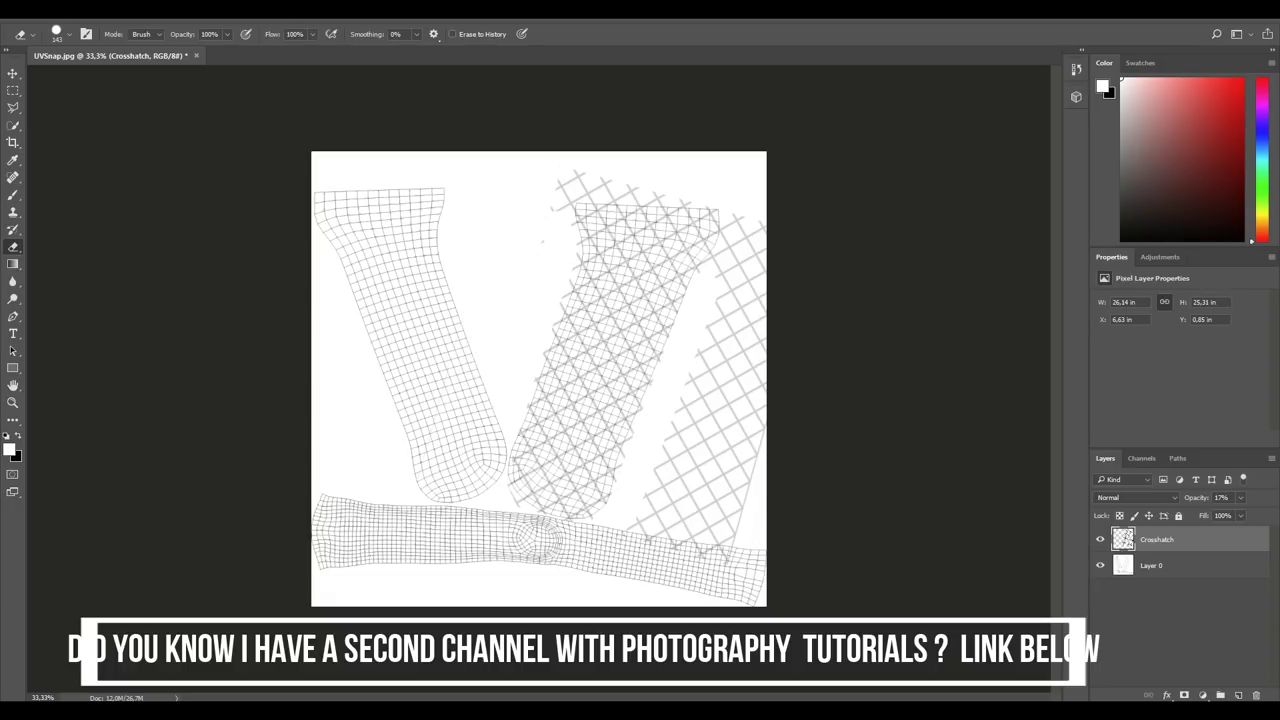
click(555, 185)
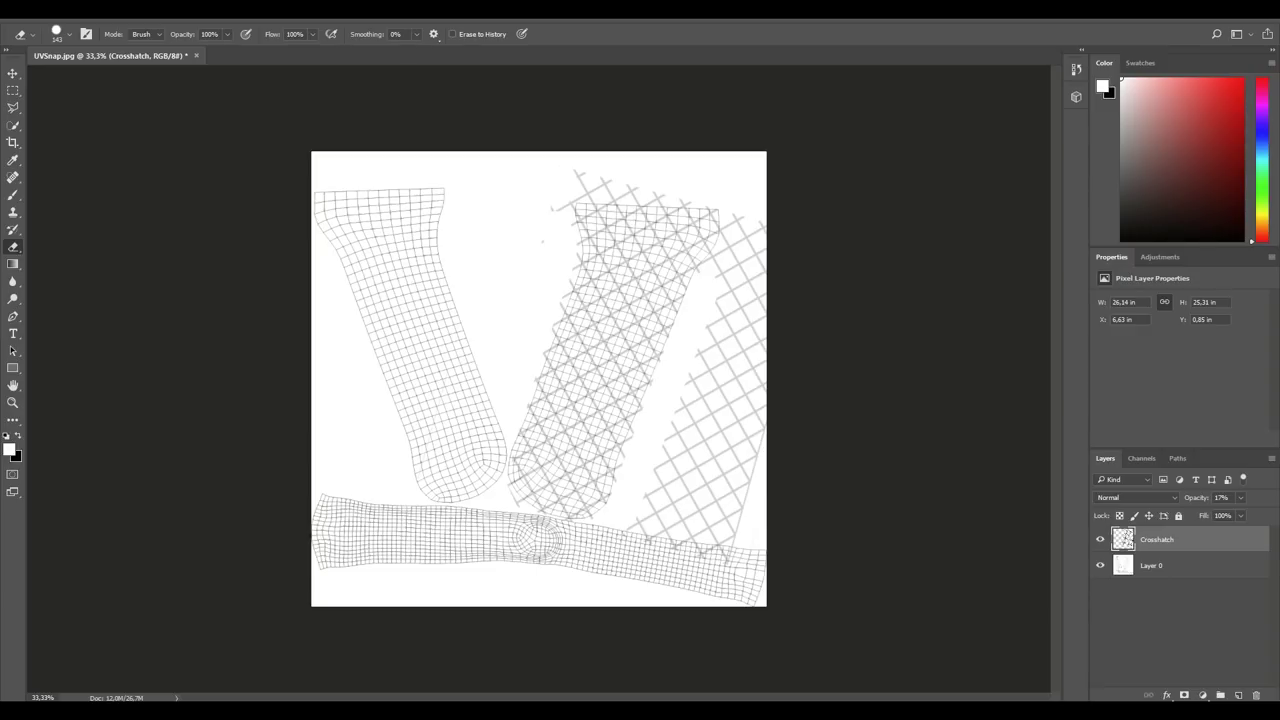
shift+click(720, 193)
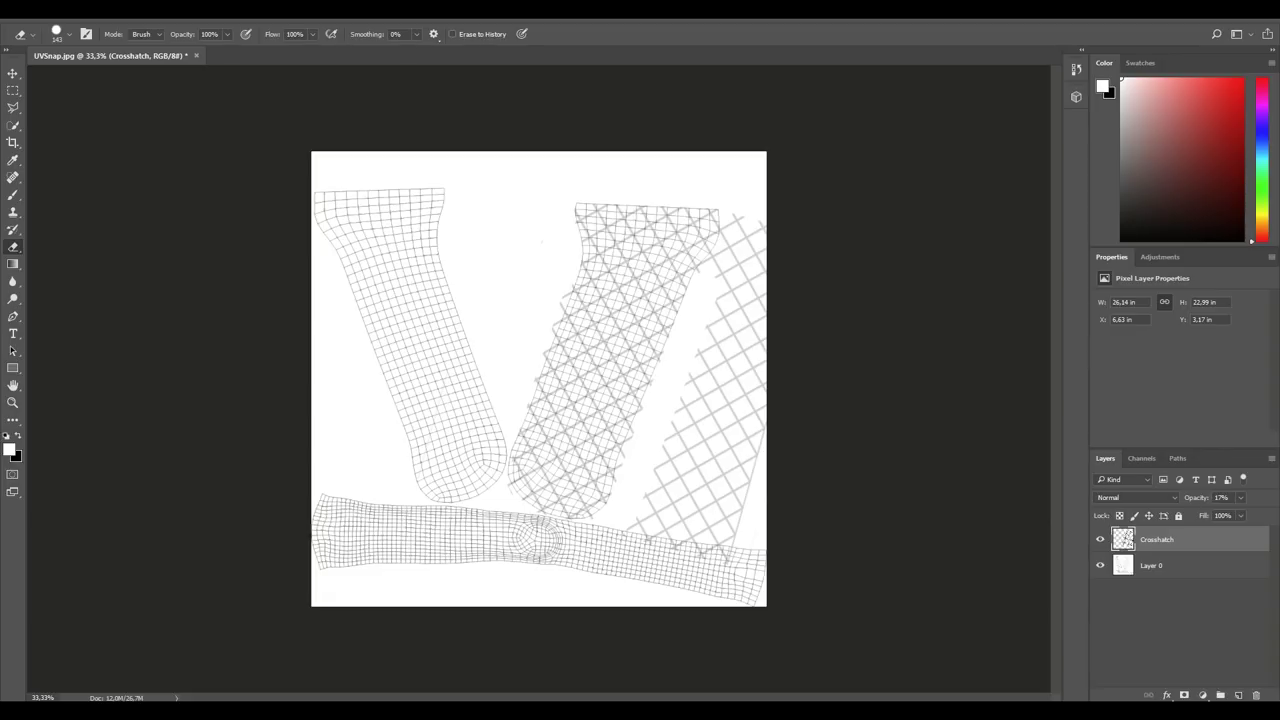
mouse_move(738, 192)
mouse_down()
mouse_move(741, 222)
mouse_move(719, 265)
mouse_move(753, 252)
mouse_move(758, 342)
mouse_move(712, 346)
mouse_move(724, 510)
mouse_move(695, 380)
mouse_move(762, 440)
mouse_up()
mouse_move(742, 505)
mouse_down()
mouse_move(716, 540)
mouse_move(632, 523)
mouse_move(688, 538)
mouse_up()
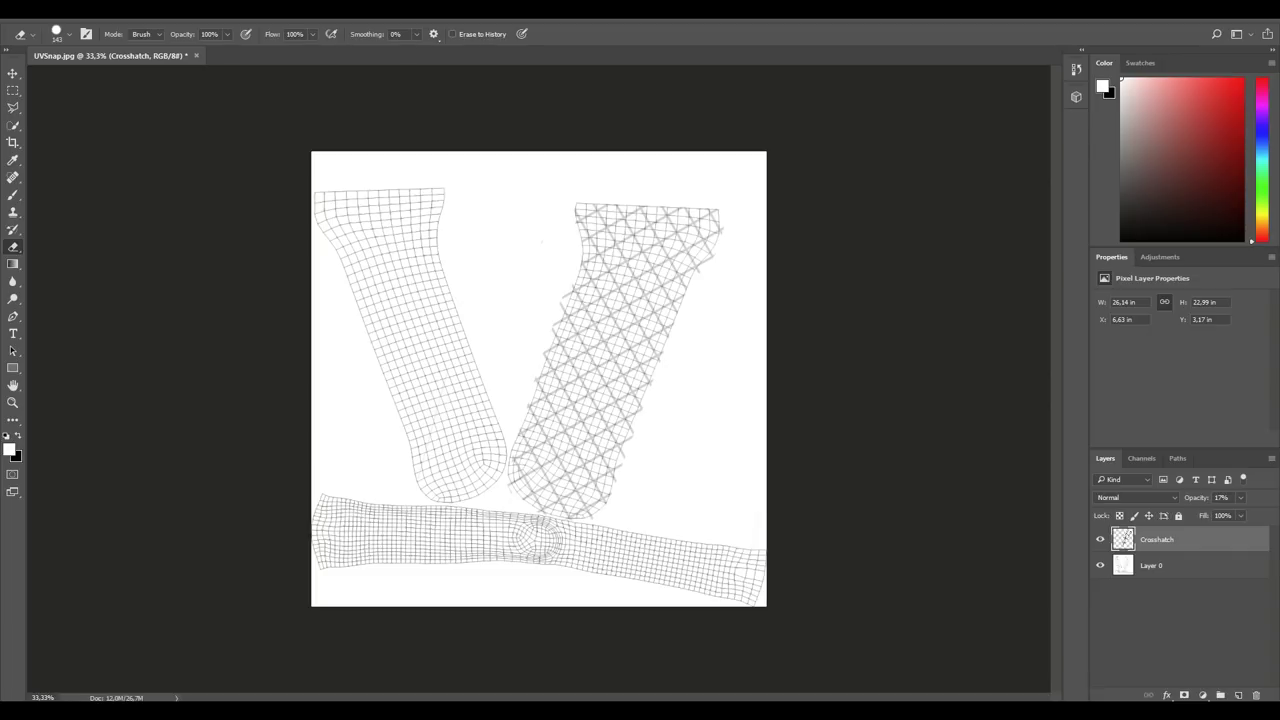
Check the crosshatch with Layer 0 hidden, show Layer 0 again, and raise the Crosshatch layer's opacity to 100%.
click(1100, 565)
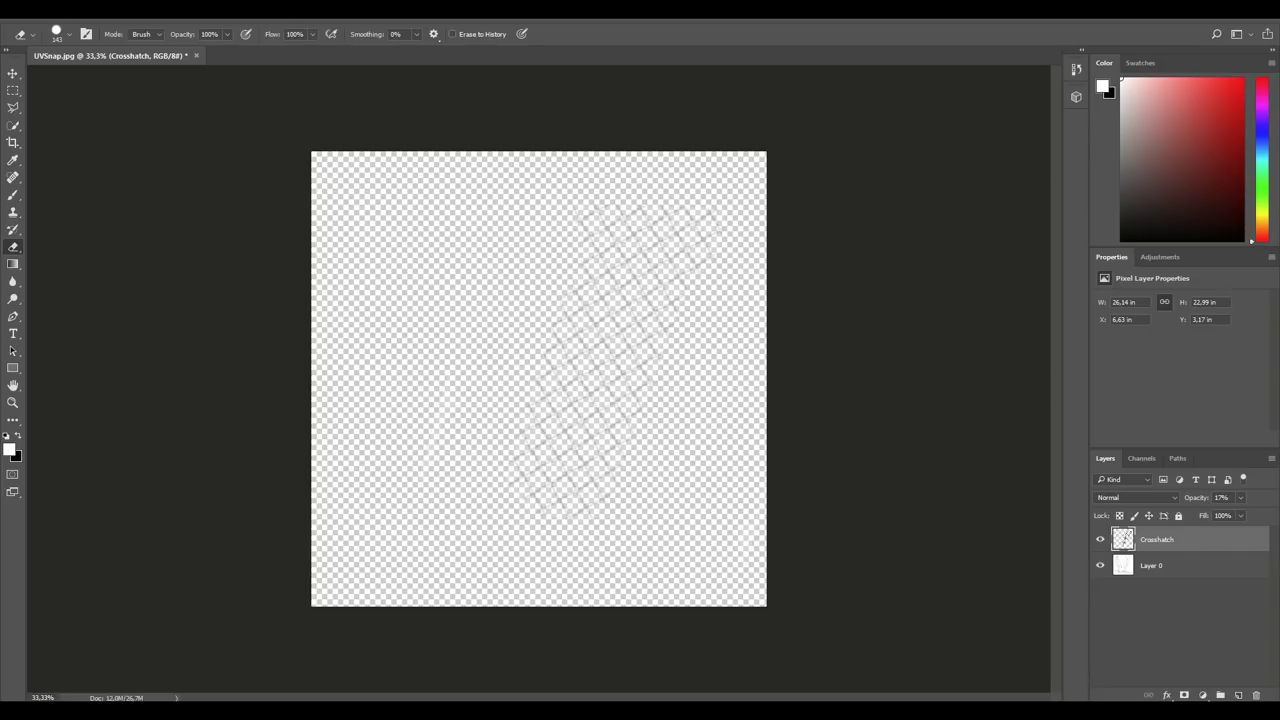
click(1100, 565)
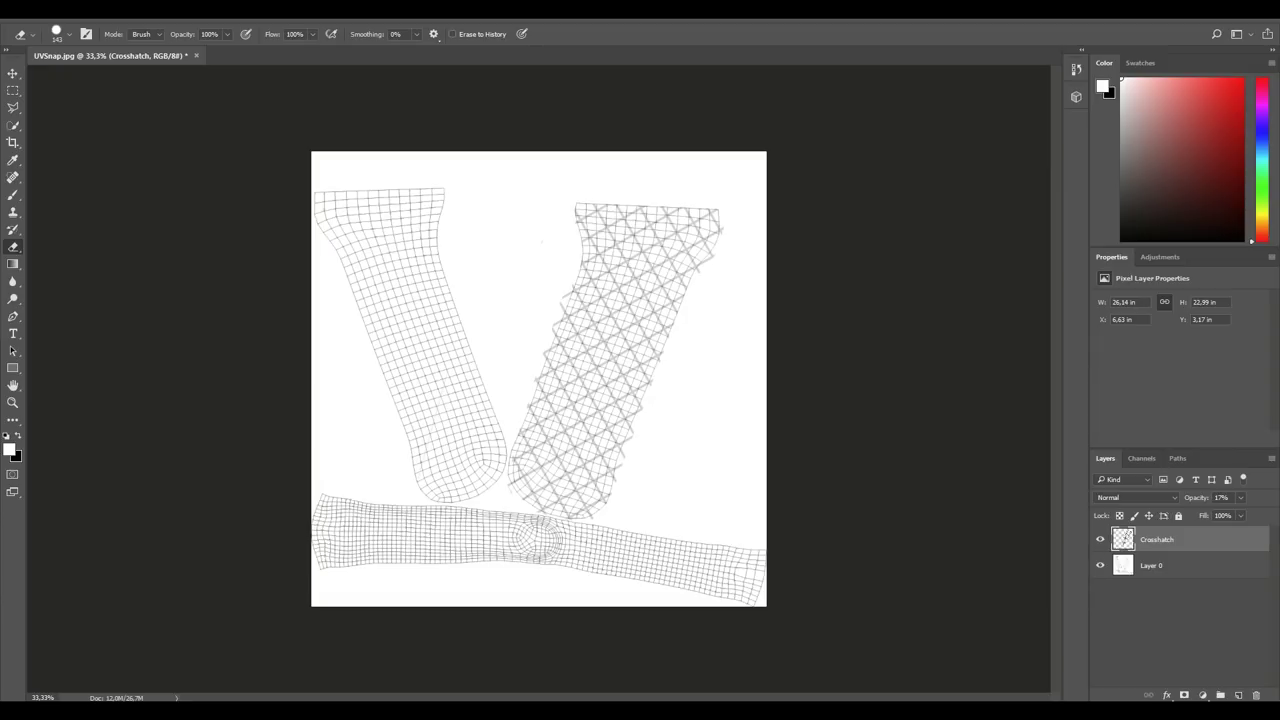
drag(1200, 498, 1240, 498)
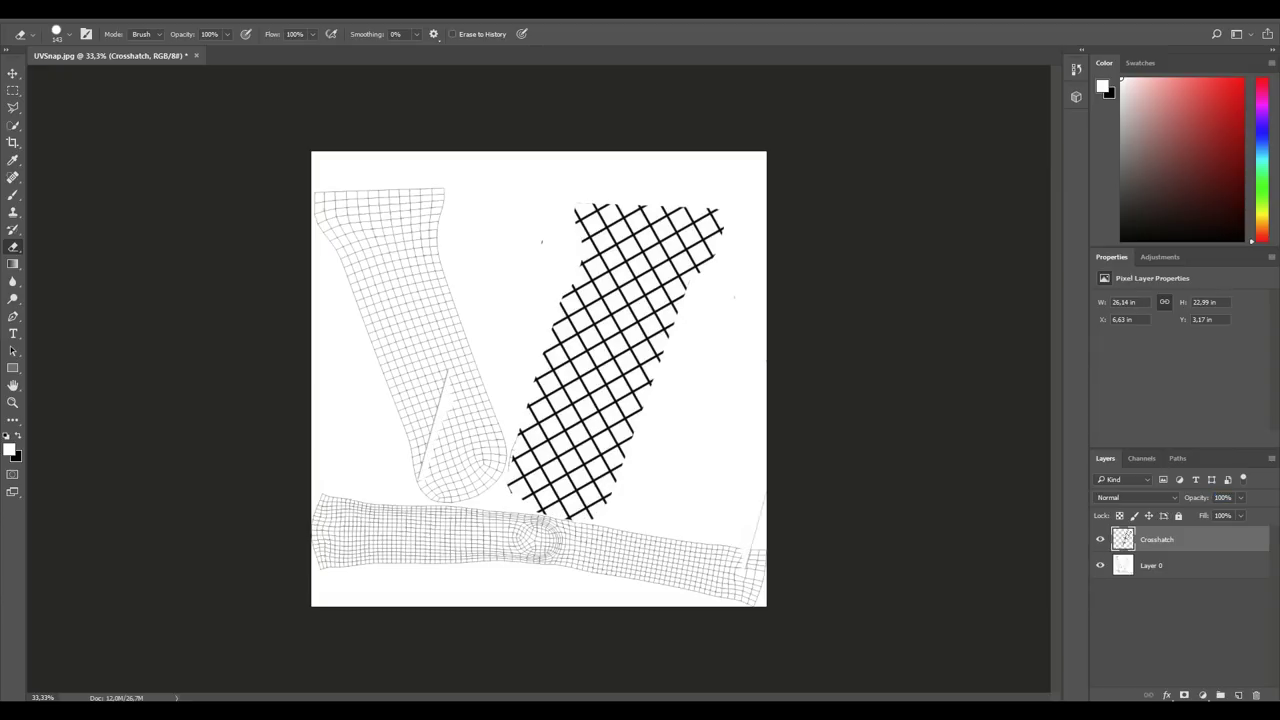
Delete Layer 0 with the UV snapshot and erase the stray leftovers around the crosshatched grip shell.
click(1152, 566)
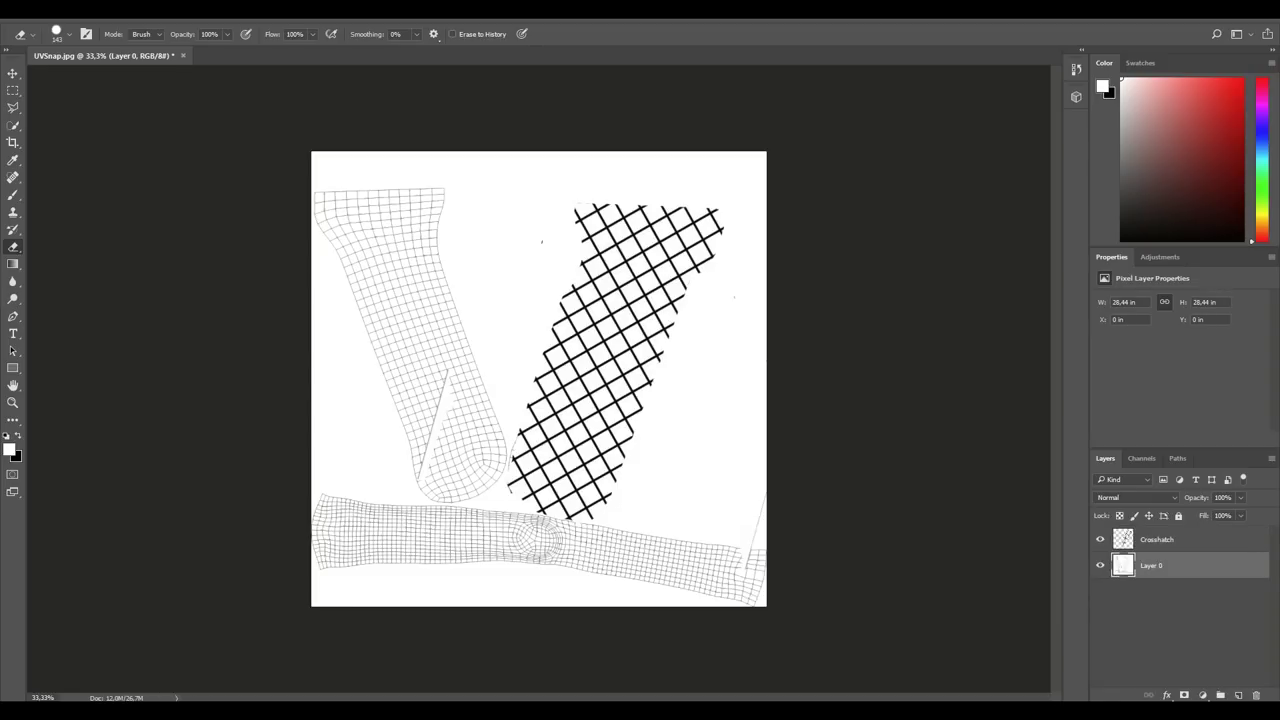
key(Delete)
drag(450, 355, 446, 410)
drag(776, 477, 746, 568)
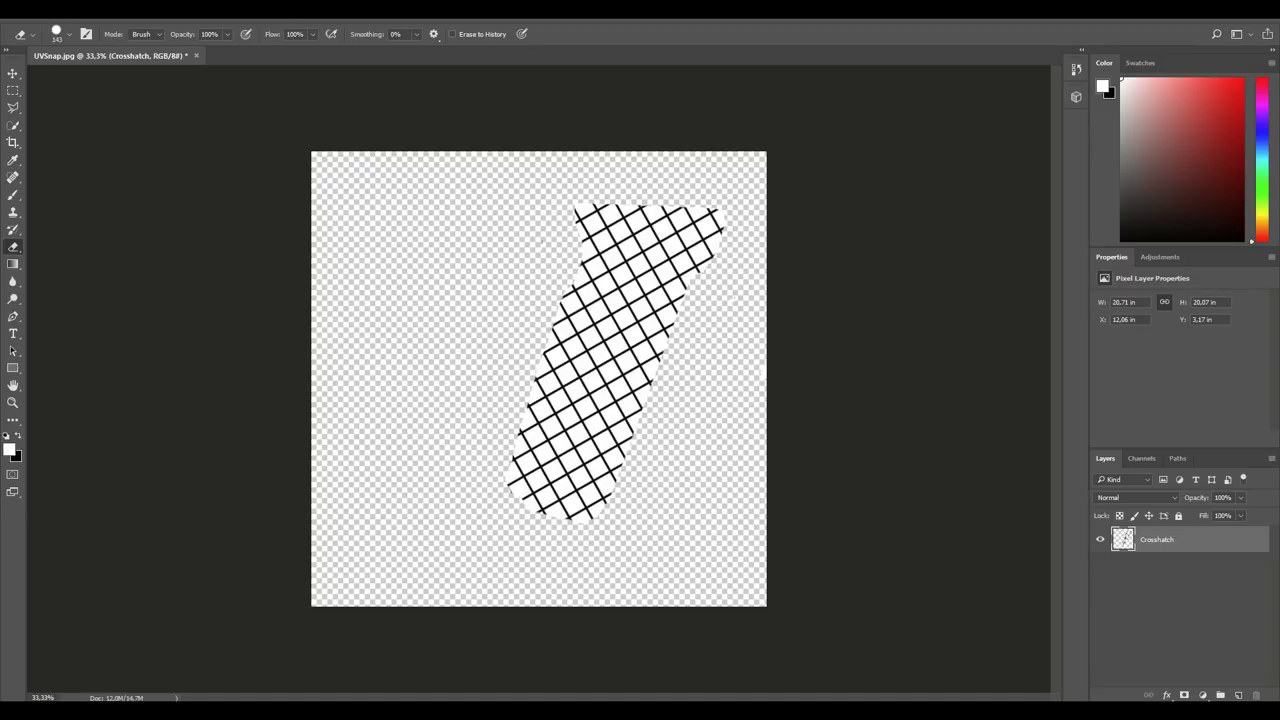
Generate a normal map from the Crosshatch layer with Invert Height enabled.
click(202, 11)
mouse_move(250, 146)
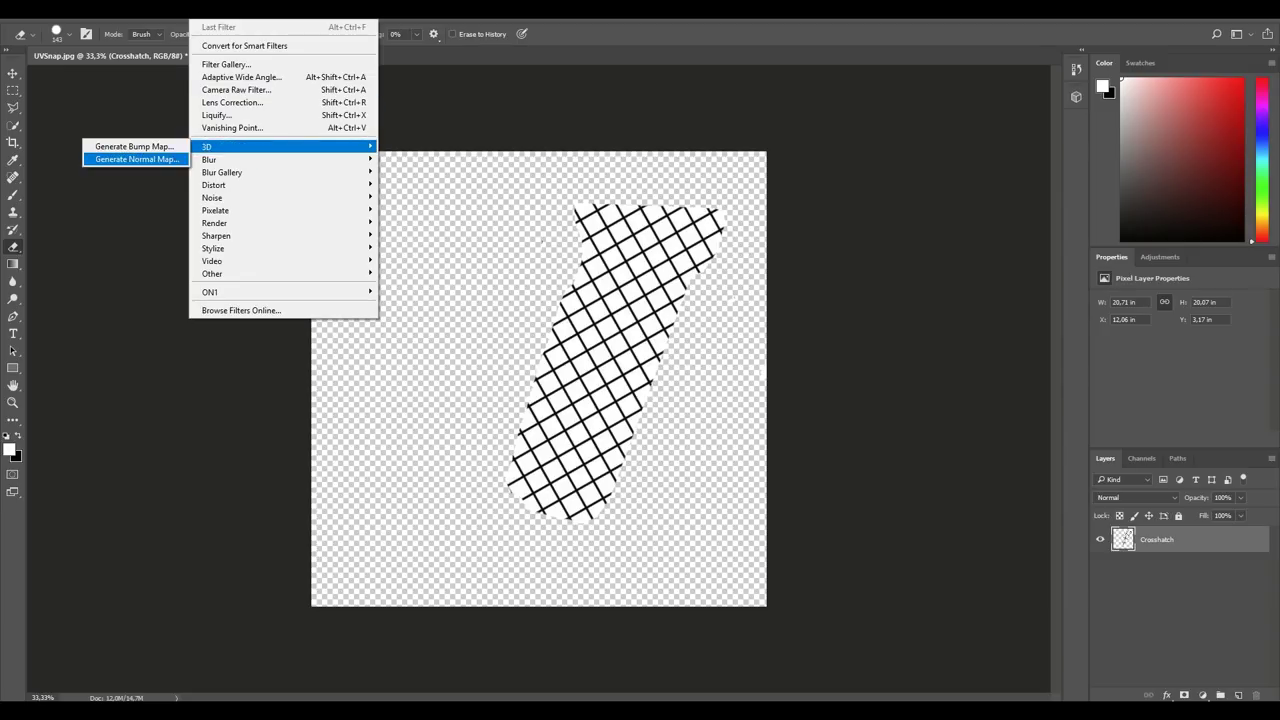
click(137, 159)
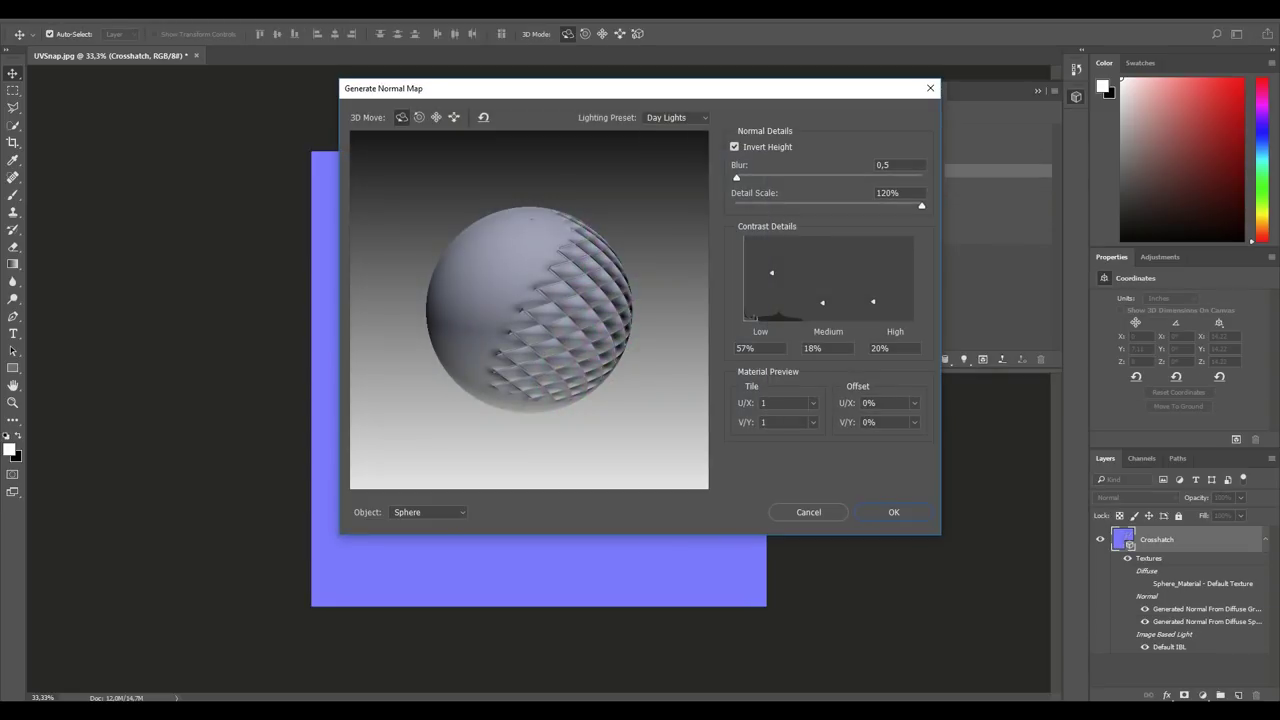
drag(500, 88, 880, 134)
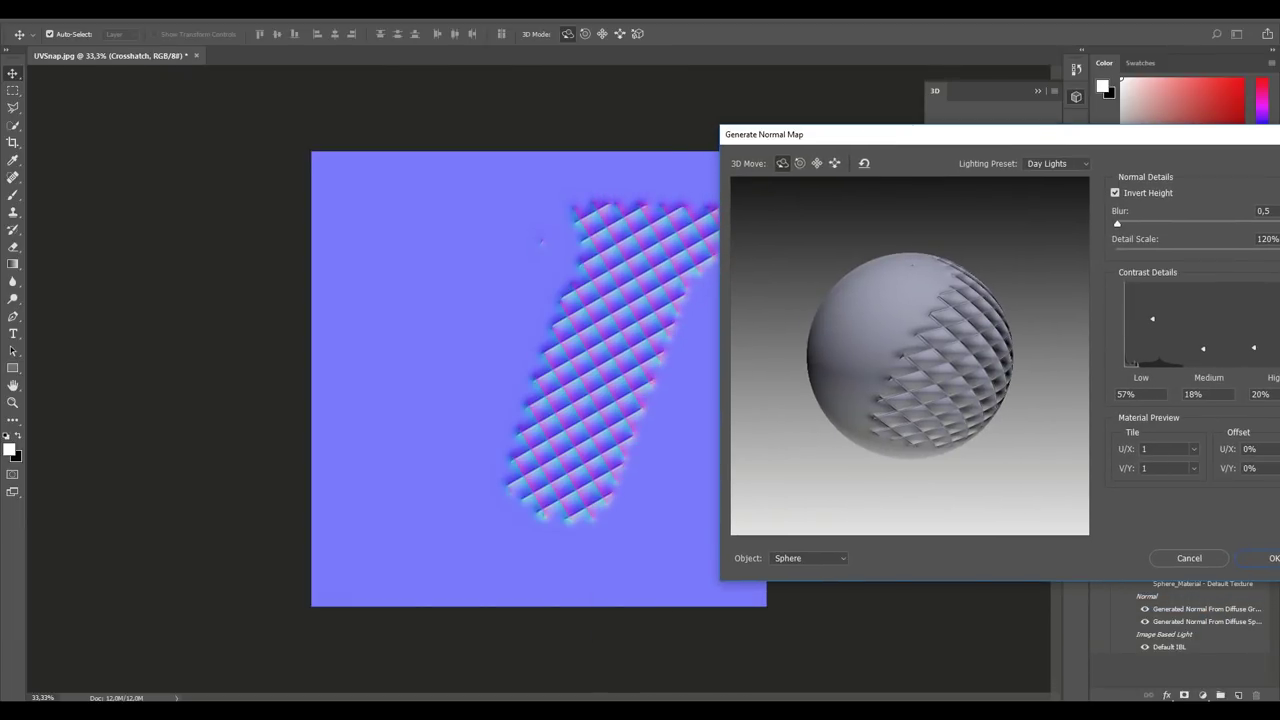
click(1115, 193)
click(1115, 192)
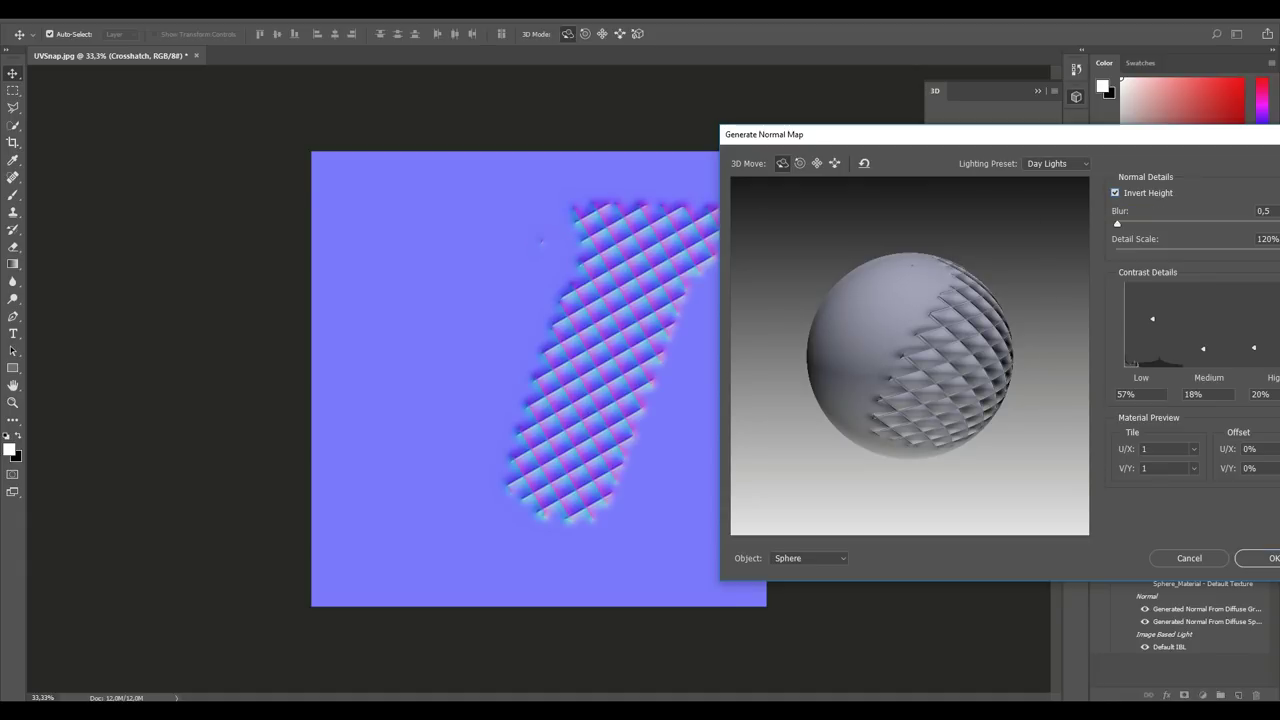
drag(1179, 140, 926, 162)
key(Return)
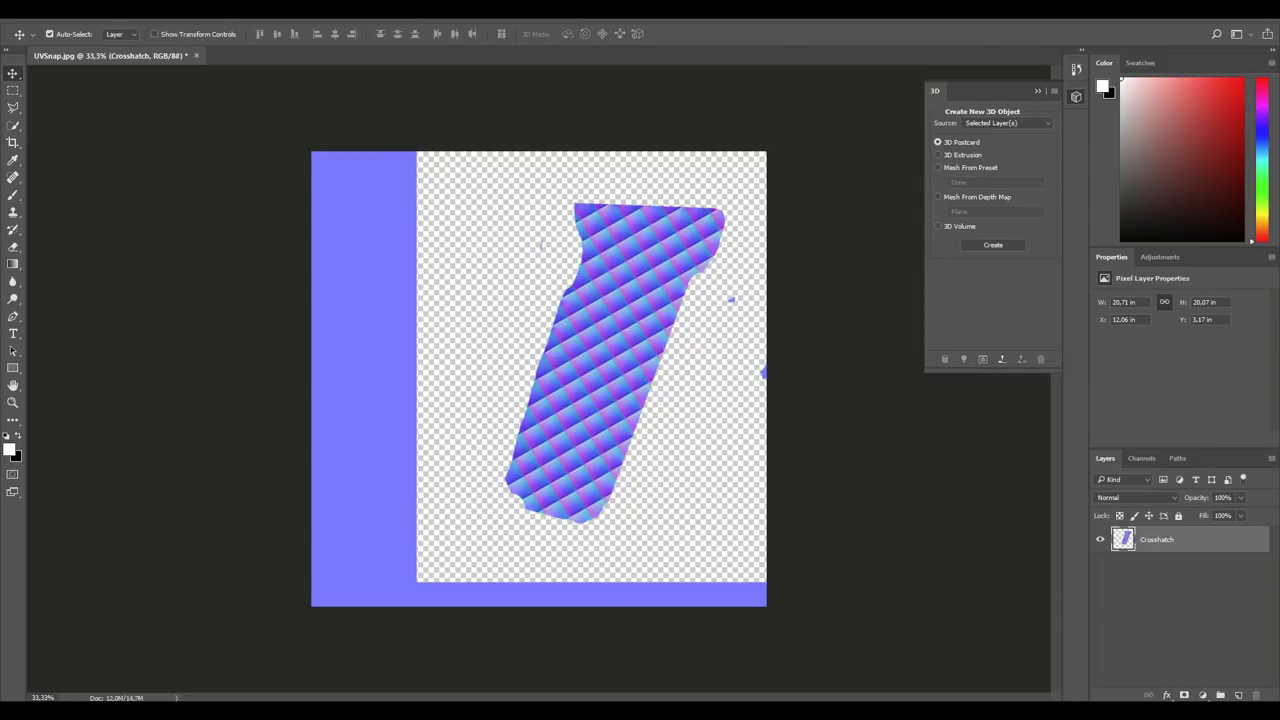
Erase the blue border and the stray specks outside the grip shell's normal map.
click(13, 247)
mouse_move(395, 165)
mouse_down()
mouse_move(390, 265)
mouse_move(355, 275)
mouse_move(330, 200)
mouse_move(315, 245)
mouse_move(402, 336)
mouse_move(394, 428)
mouse_move(312, 414)
mouse_move(335, 470)
mouse_move(395, 520)
mouse_move(420, 590)
mouse_move(340, 570)
mouse_move(365, 565)
mouse_move(385, 600)
mouse_move(755, 596)
mouse_move(440, 588)
mouse_up()
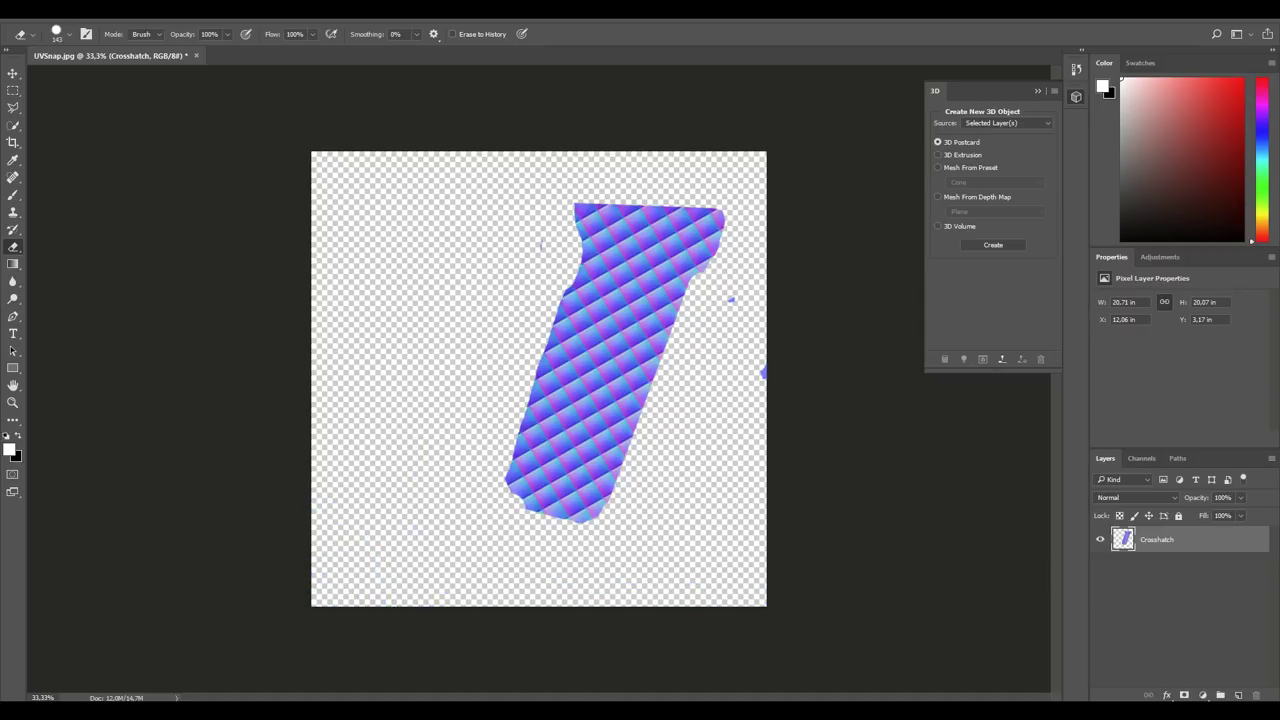
click(764, 372)
click(731, 300)
Save a copy of the normal map to the desktop as the JPEG HandleNormal at maximum quality 12.
click(36, 12)
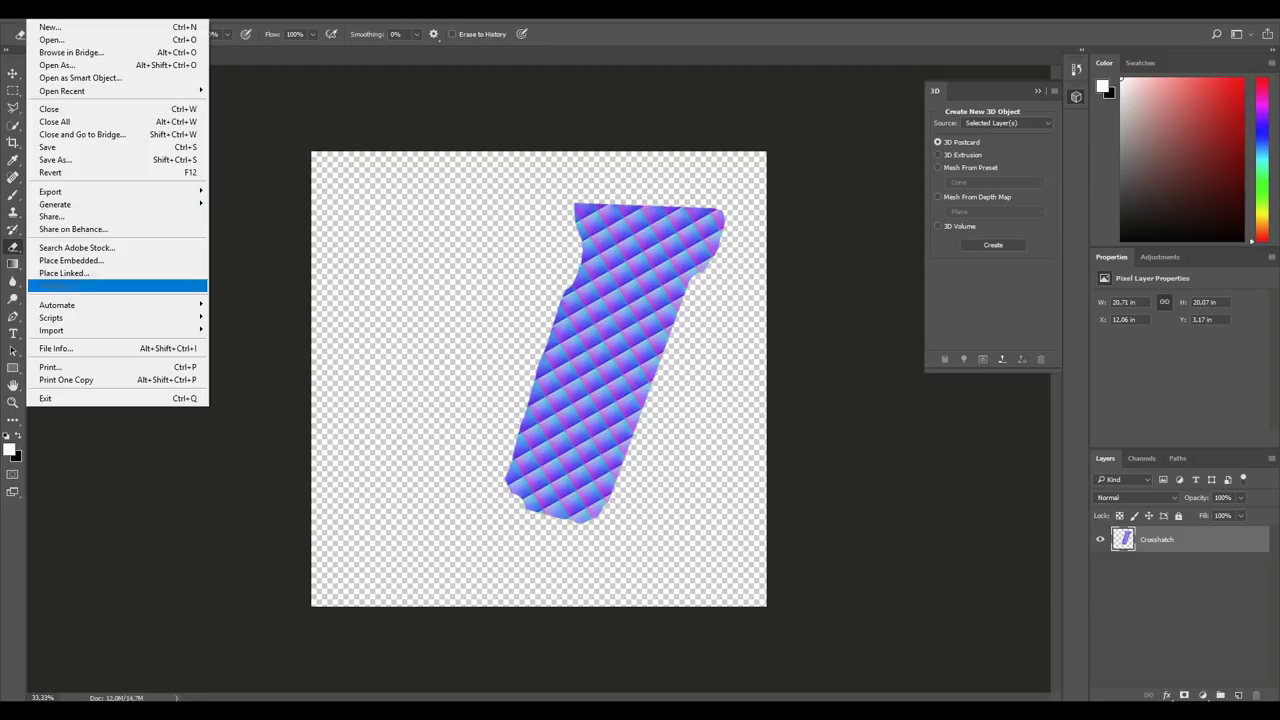
key(Return)
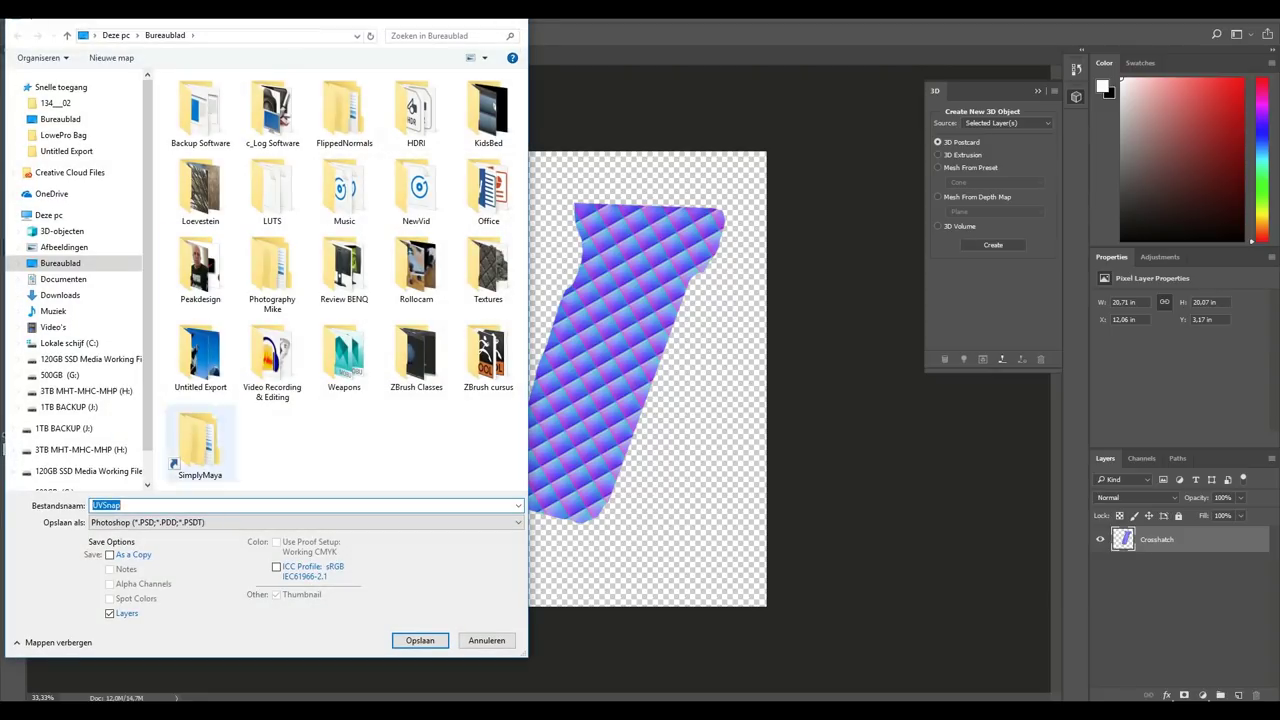
text(Ha)
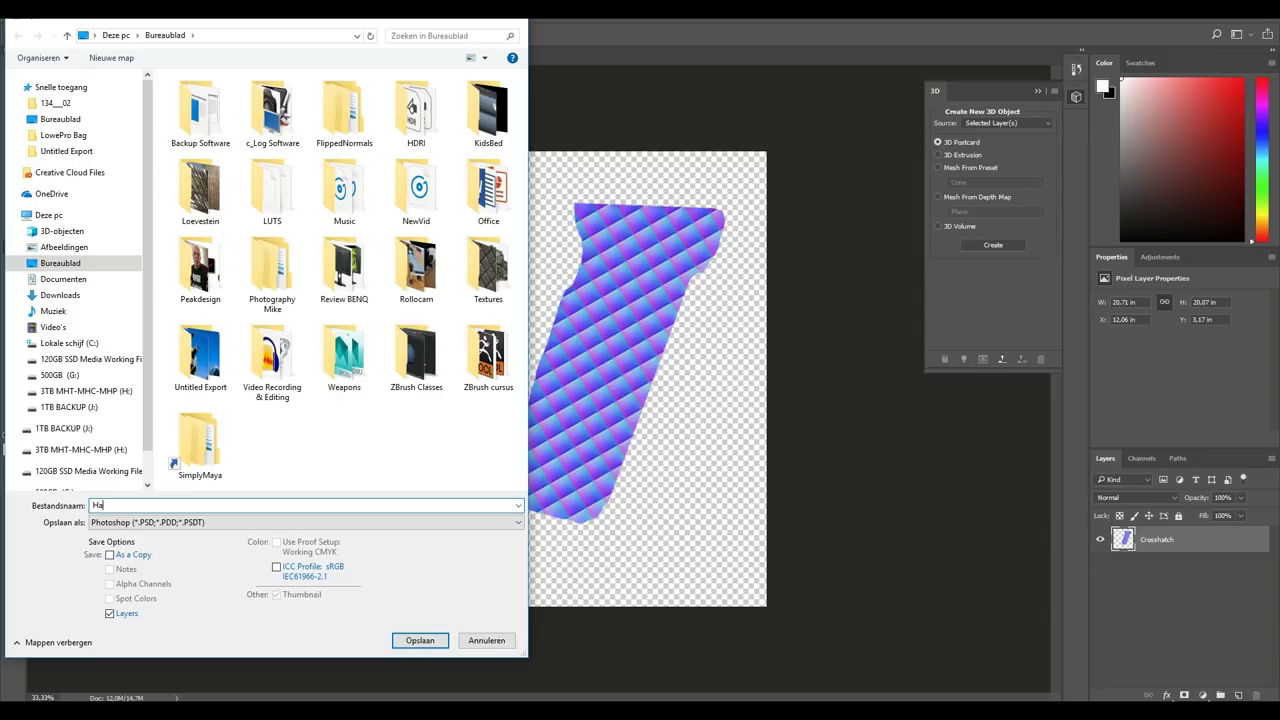
text(ndleNormal)
click(306, 522)
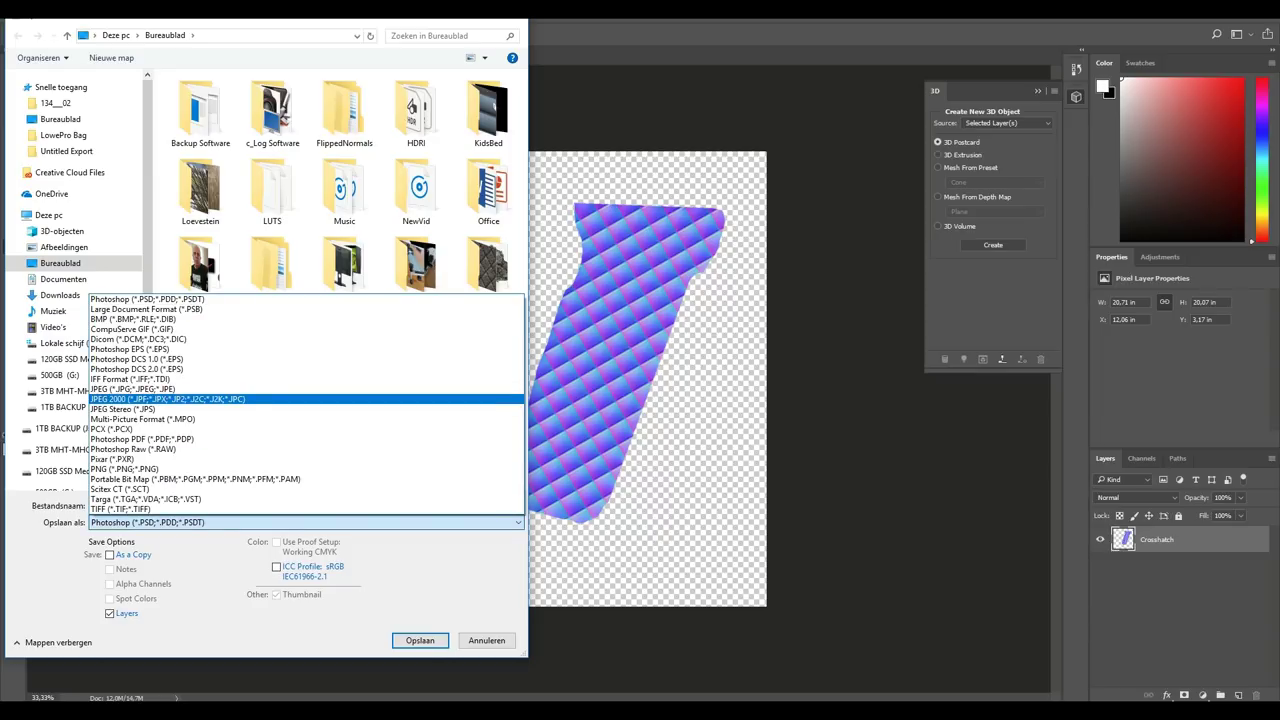
key(Return)
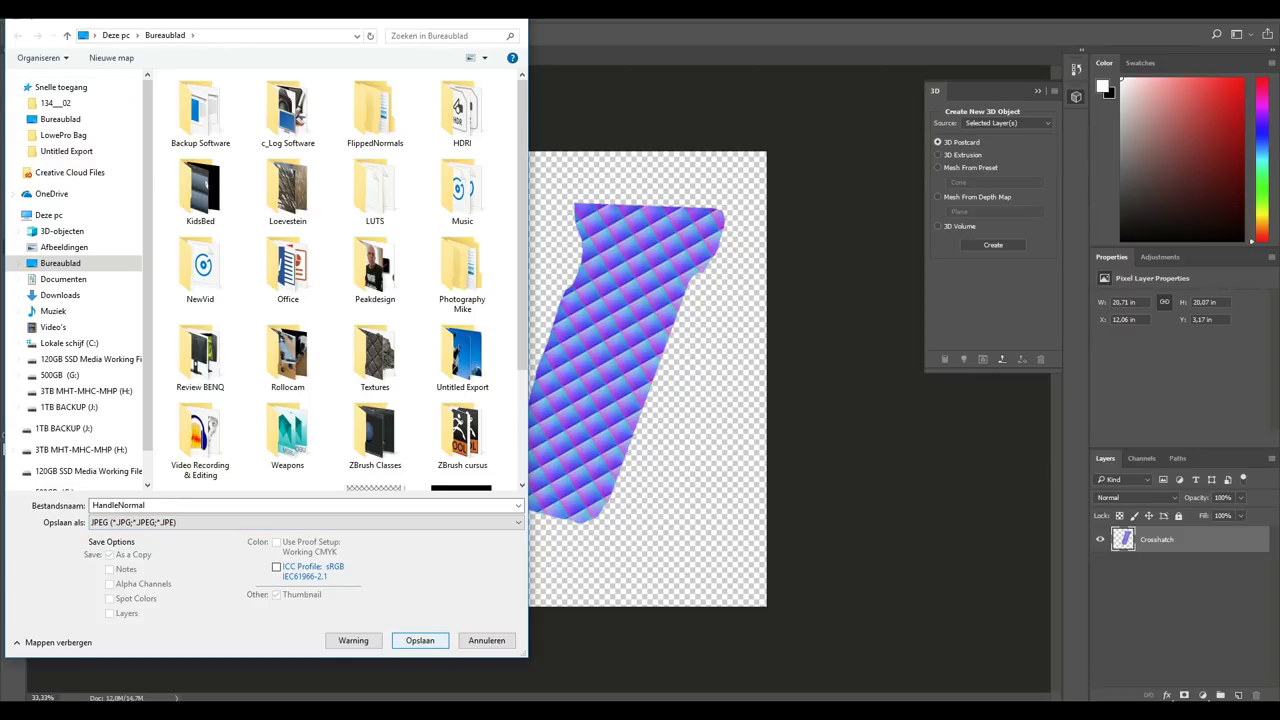
key(Return)
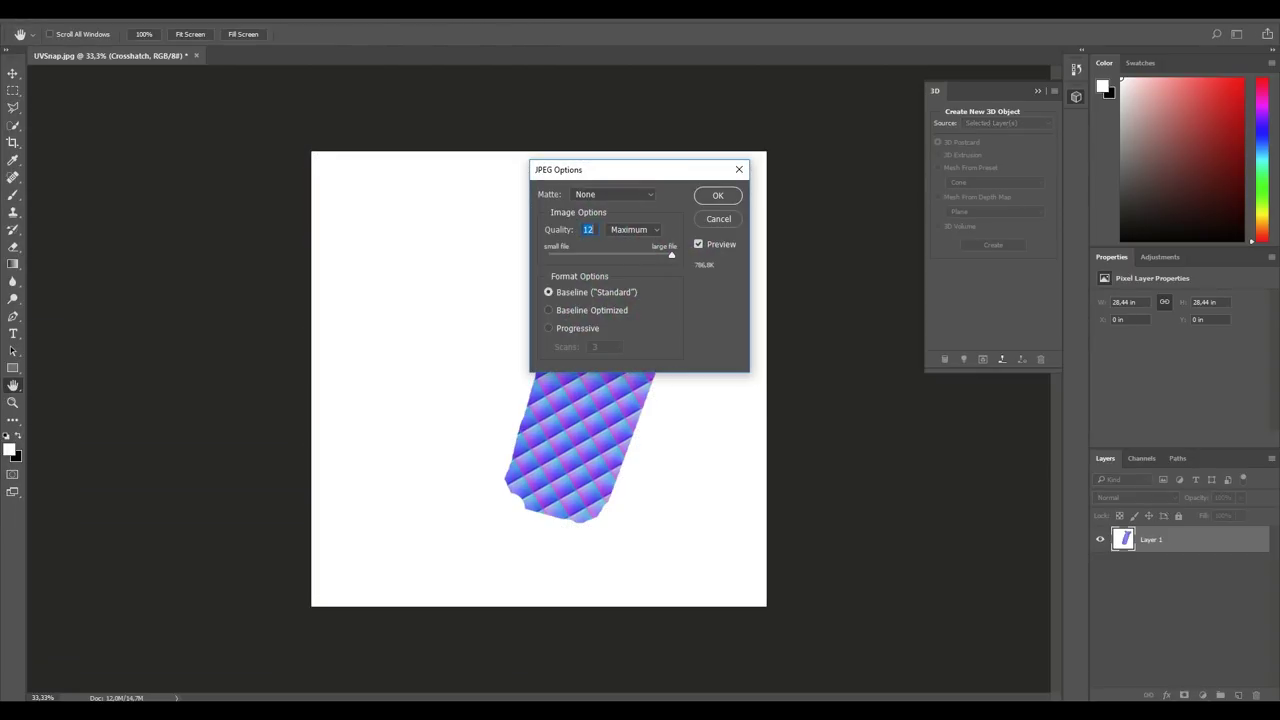
key(Return)
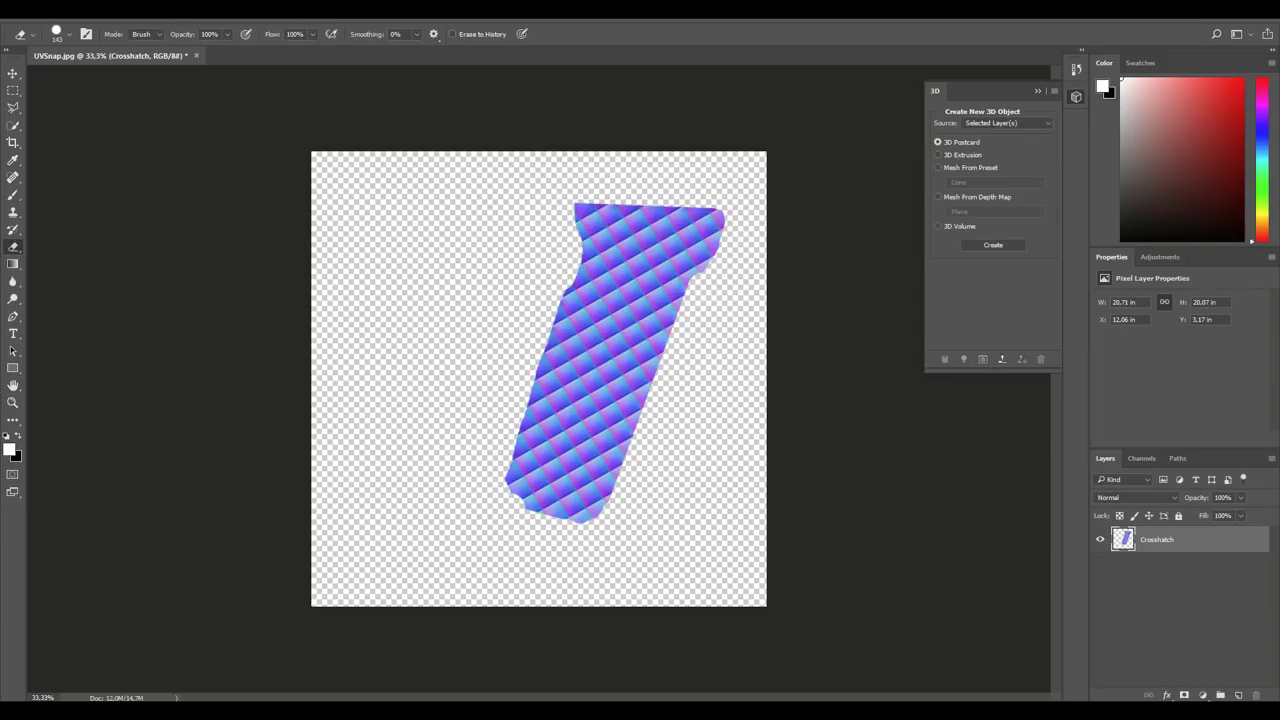
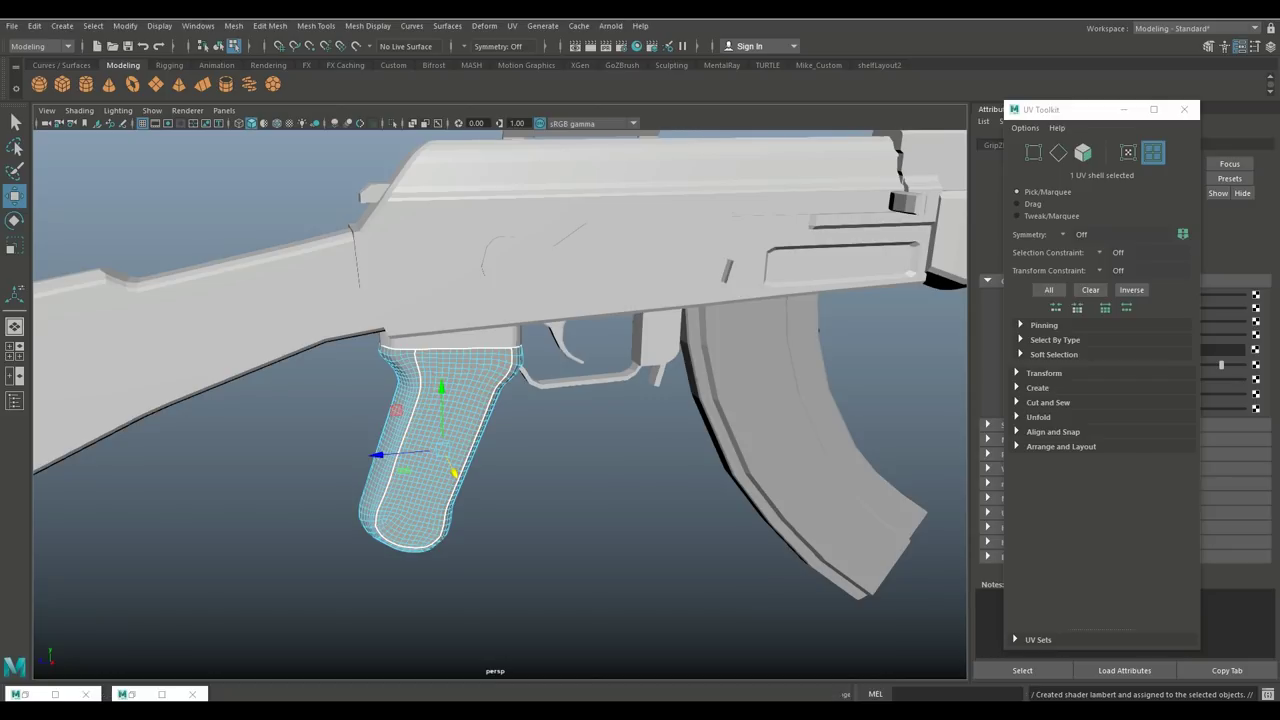
In Maya, assign a File texture to the grip lambert's bump mapping and load HandleNormal.jpg from the desktop.
click(1184, 109)
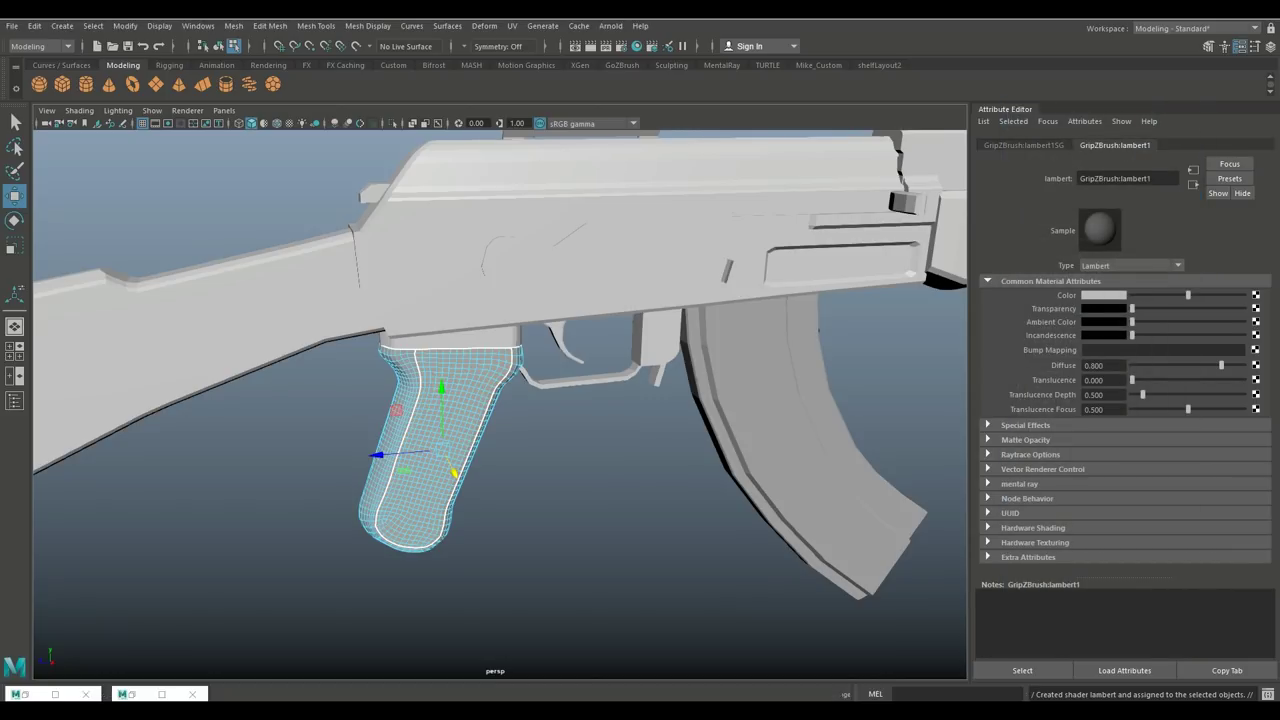
click(1256, 350)
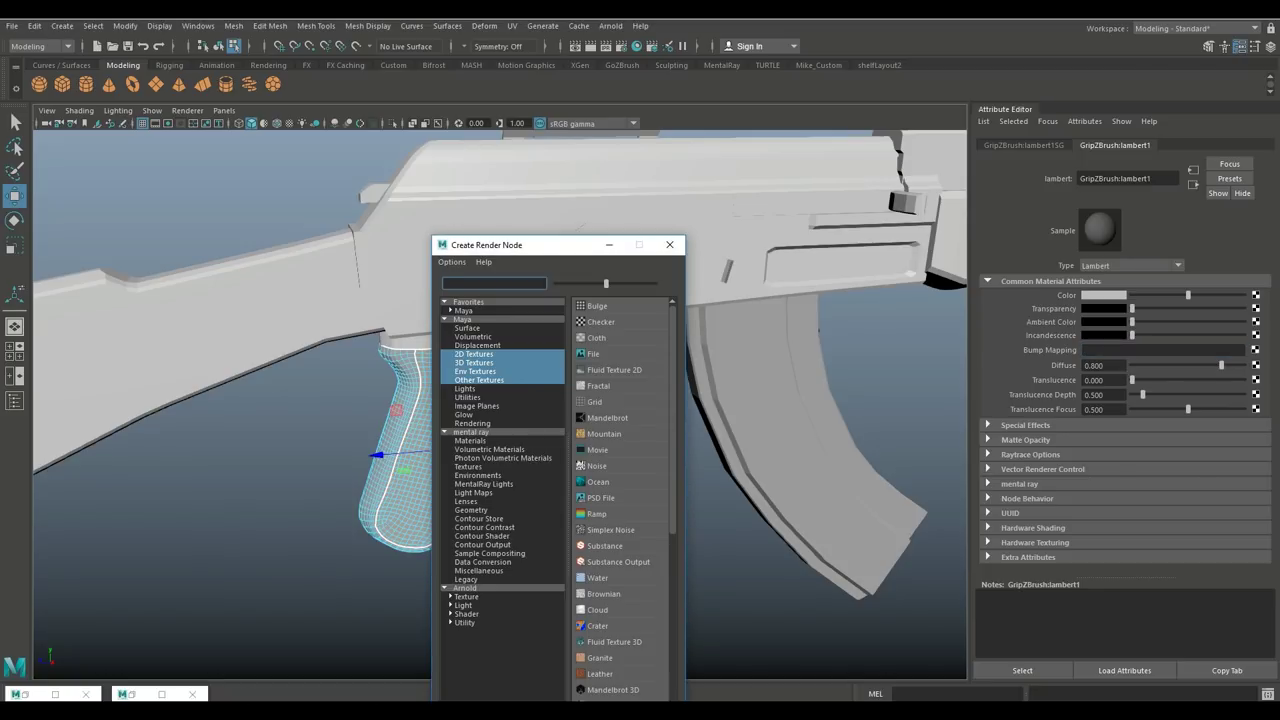
click(593, 354)
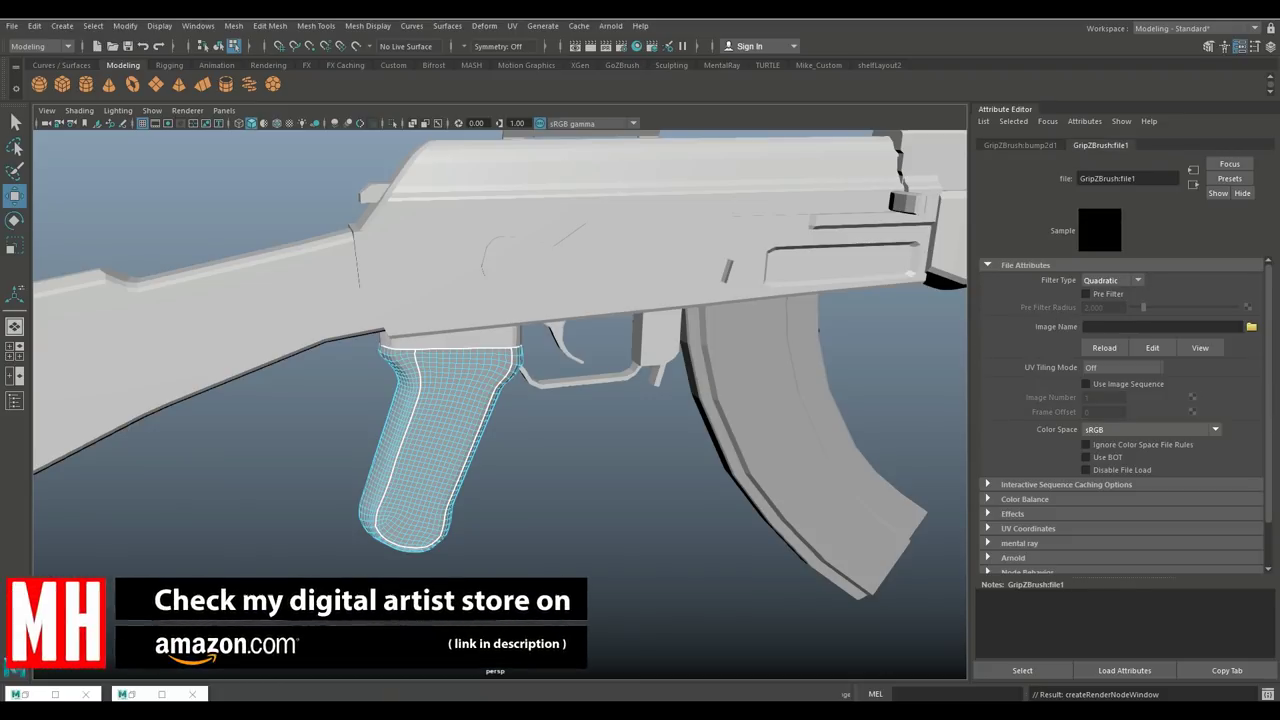
click(1251, 326)
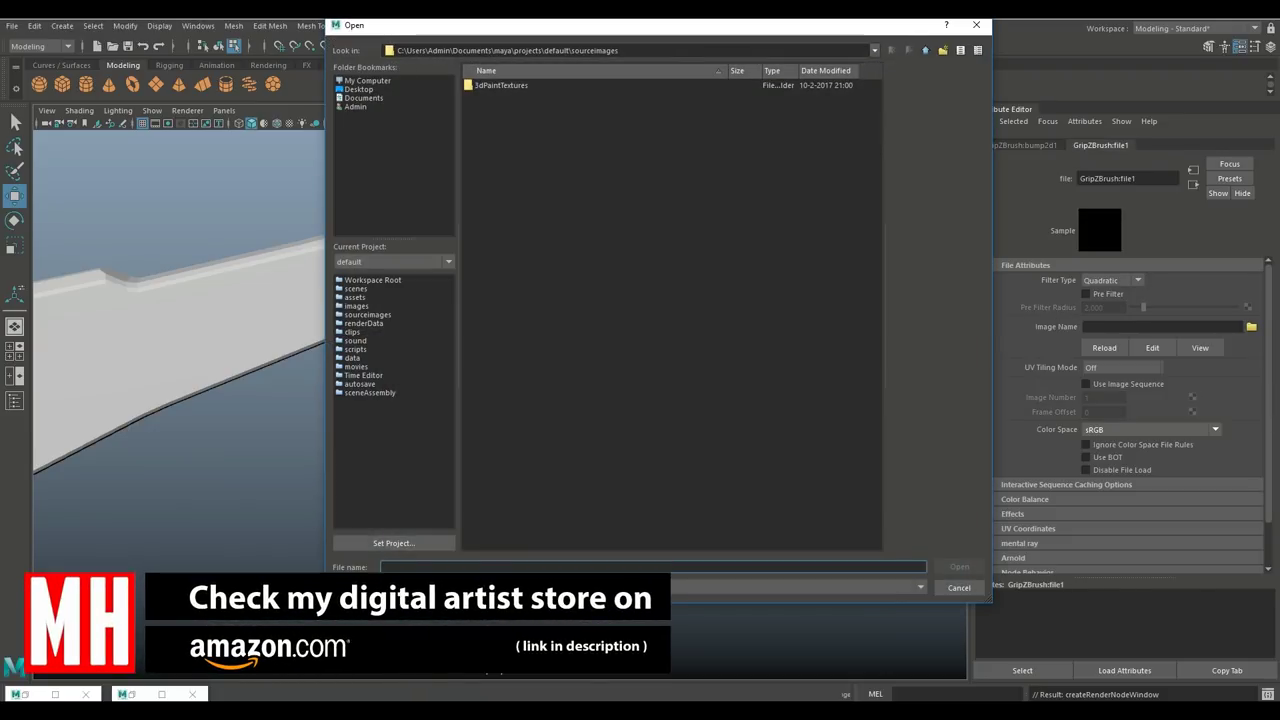
click(359, 89)
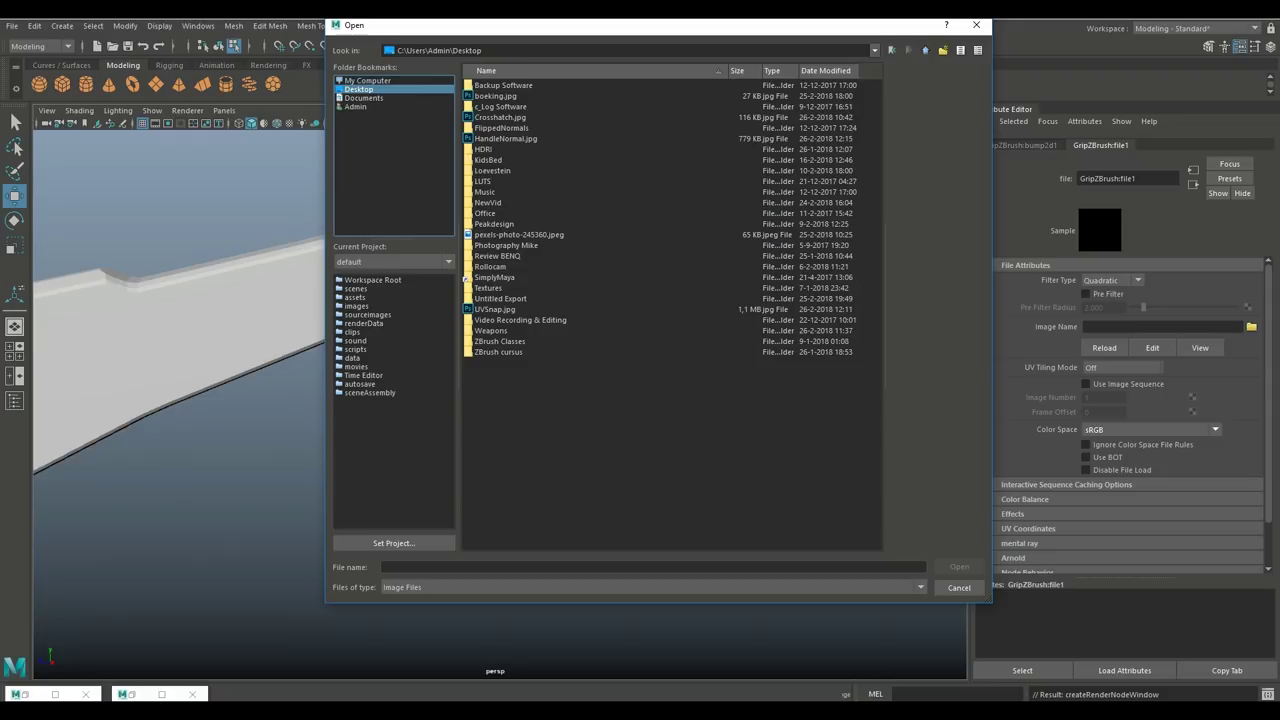
click(506, 139)
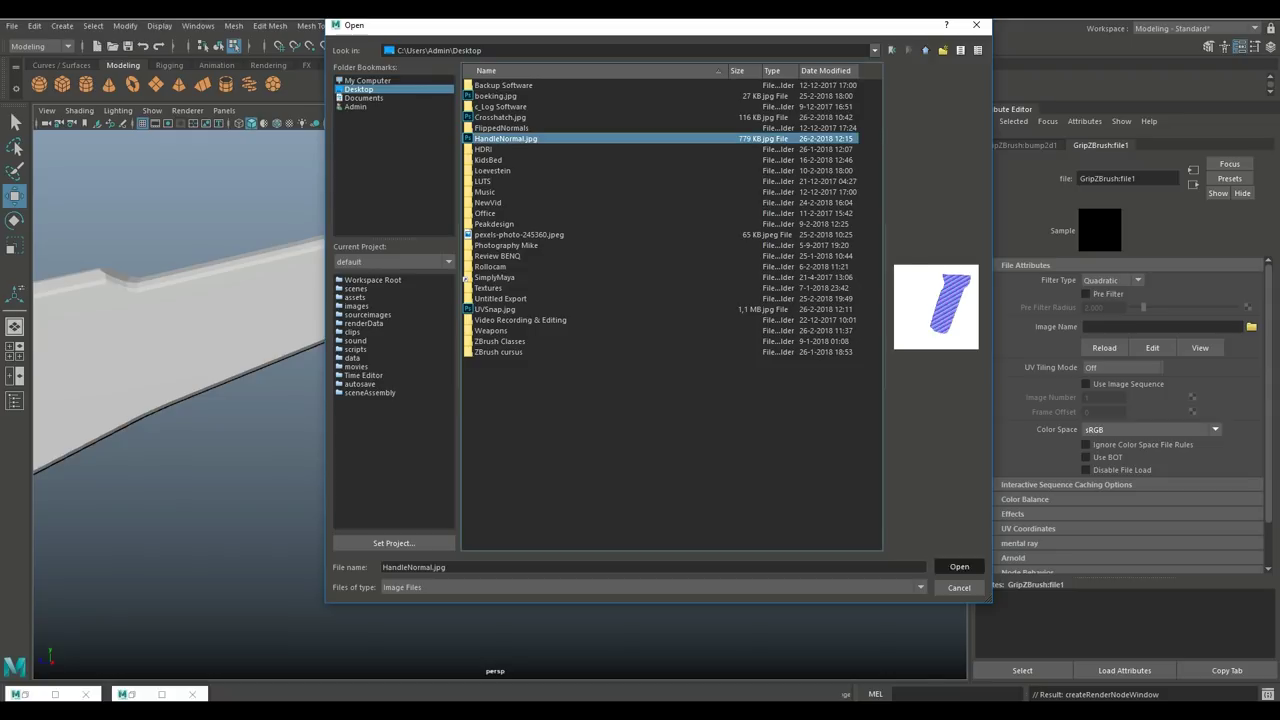
click(959, 566)
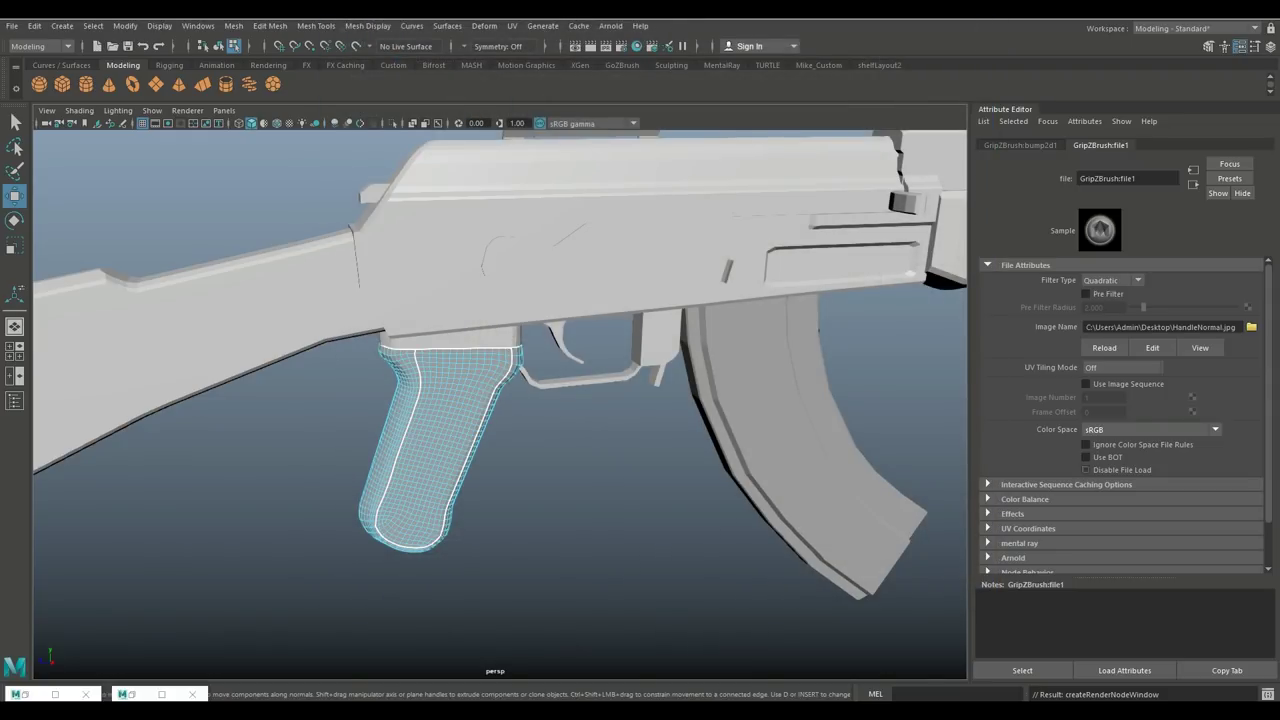
Slightly lower the bump depth on the grip's bump node and return to its file texture settings.
click(1020, 146)
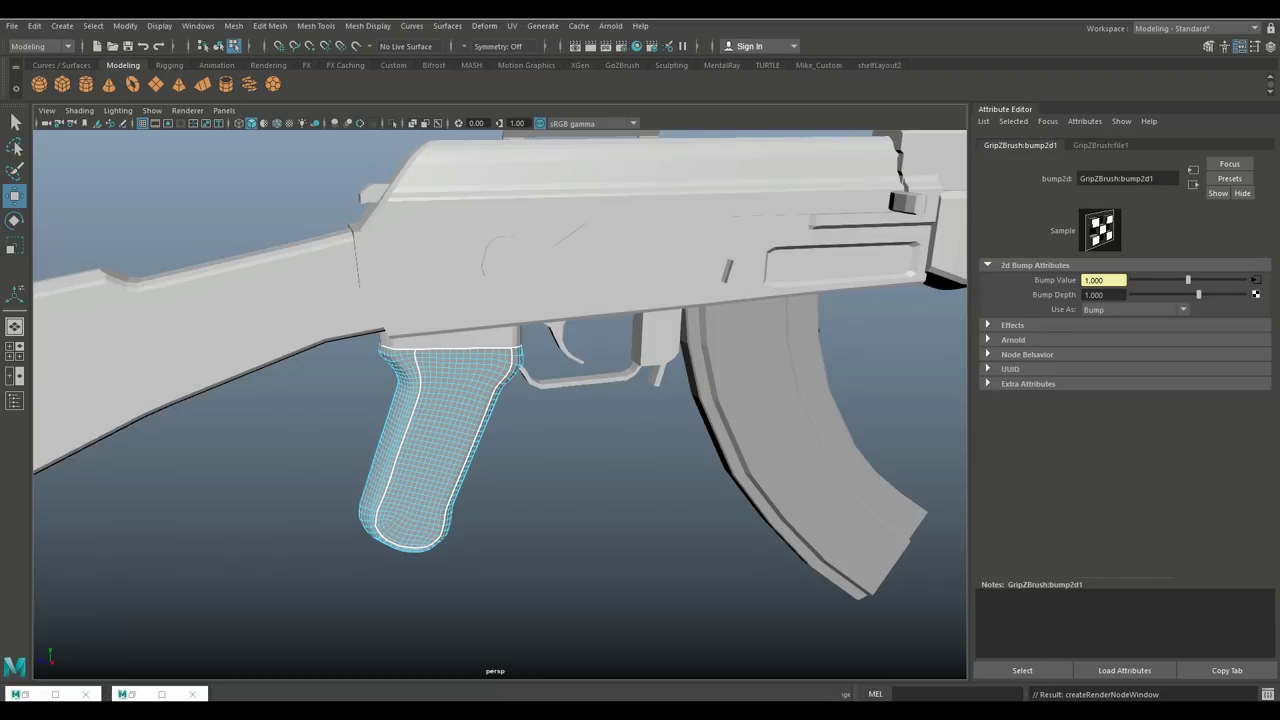
drag(1199, 295, 1191, 294)
click(1101, 146)
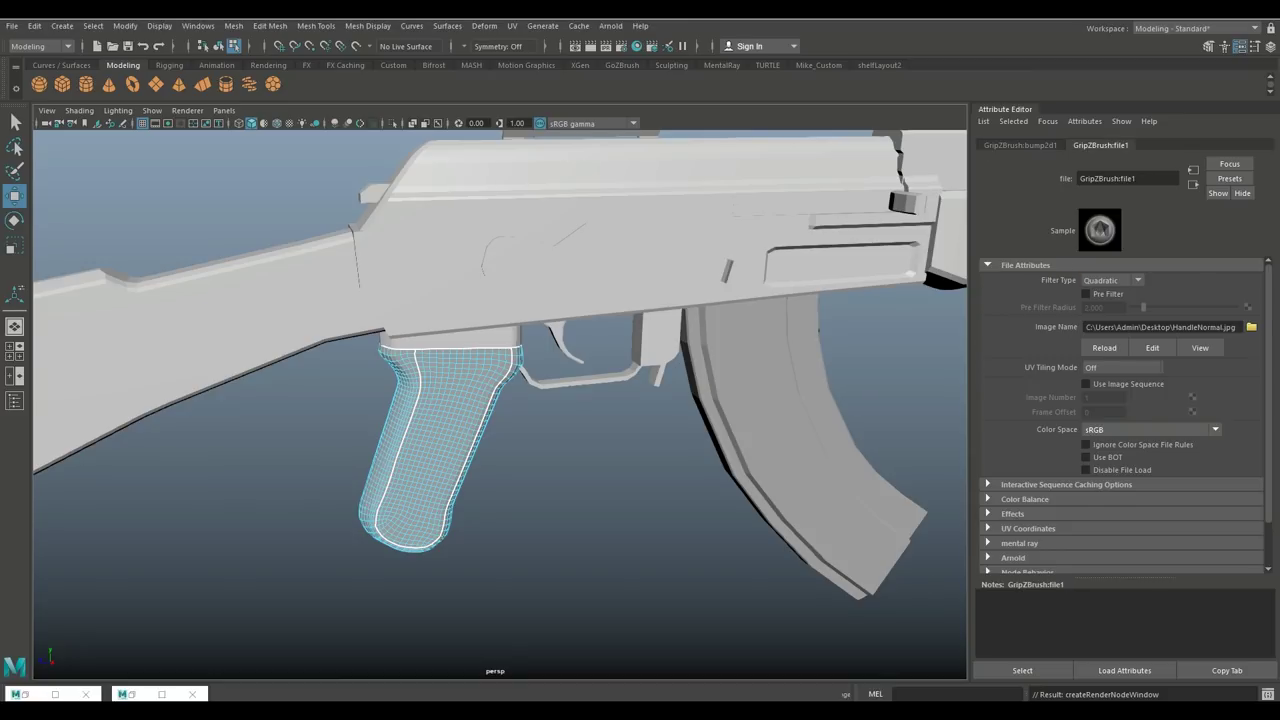
Set the grip's bump node to be used as Tangent Space Normals.
click(1020, 146)
click(1135, 310)
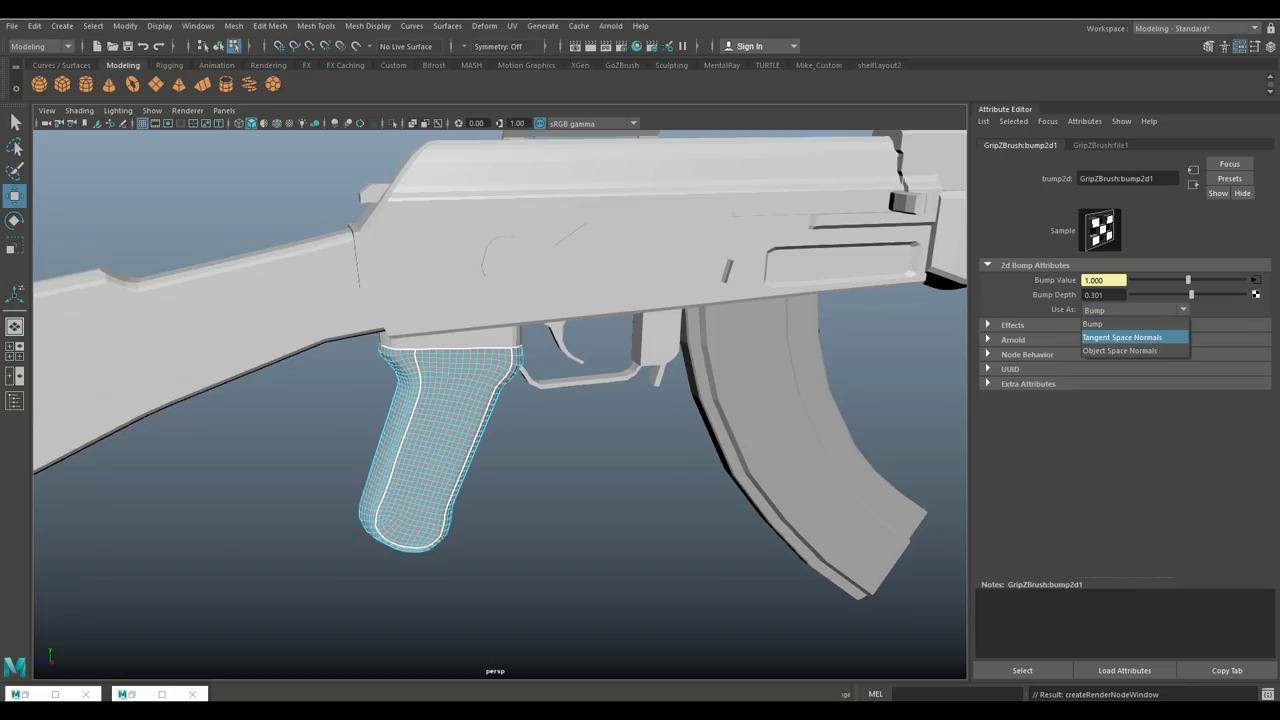
click(1122, 337)
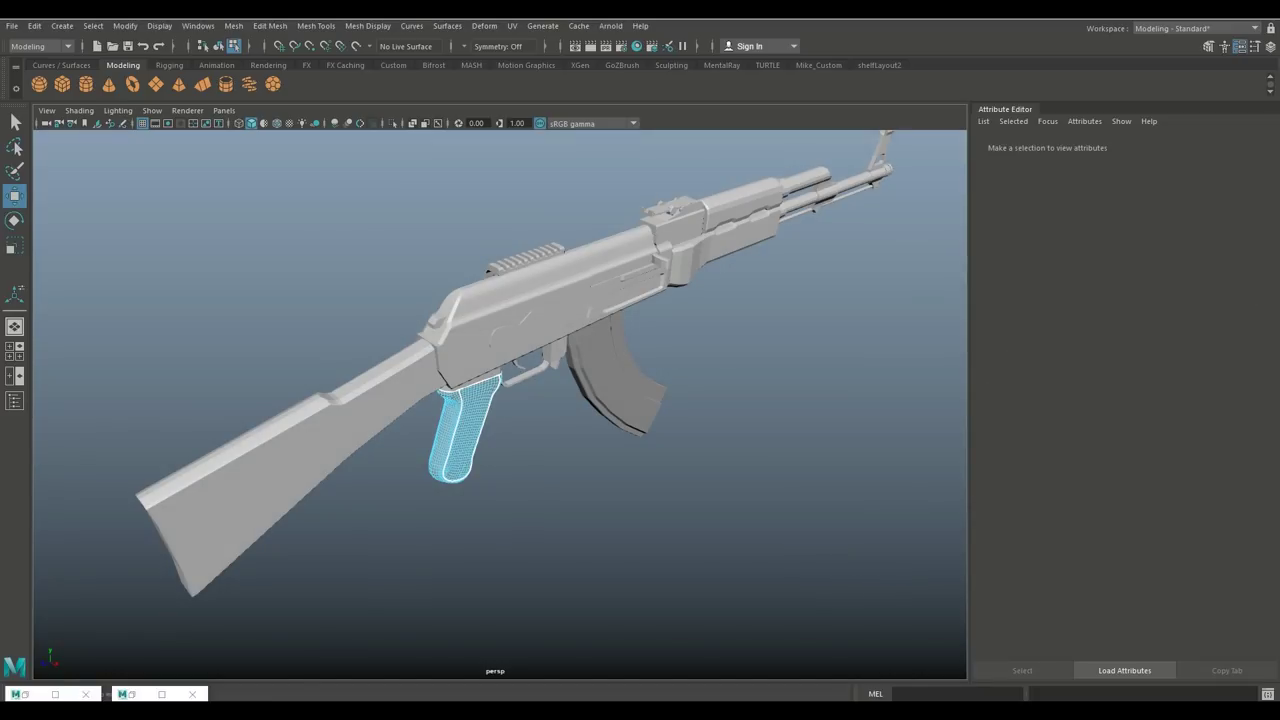
Turn on textured display, then select the rifle's receiver in object mode to examine the grip's crosshatch without its wireframe highlight.
scroll(500, 405, up, 8)
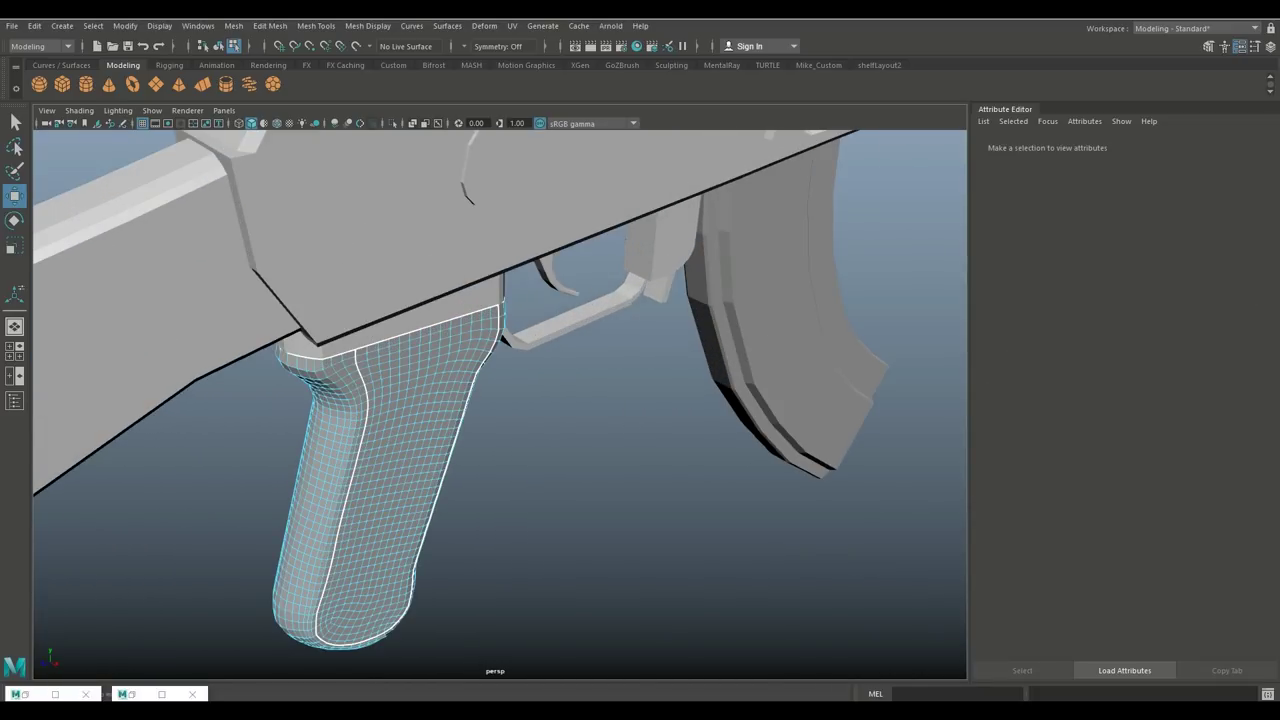
key(6)
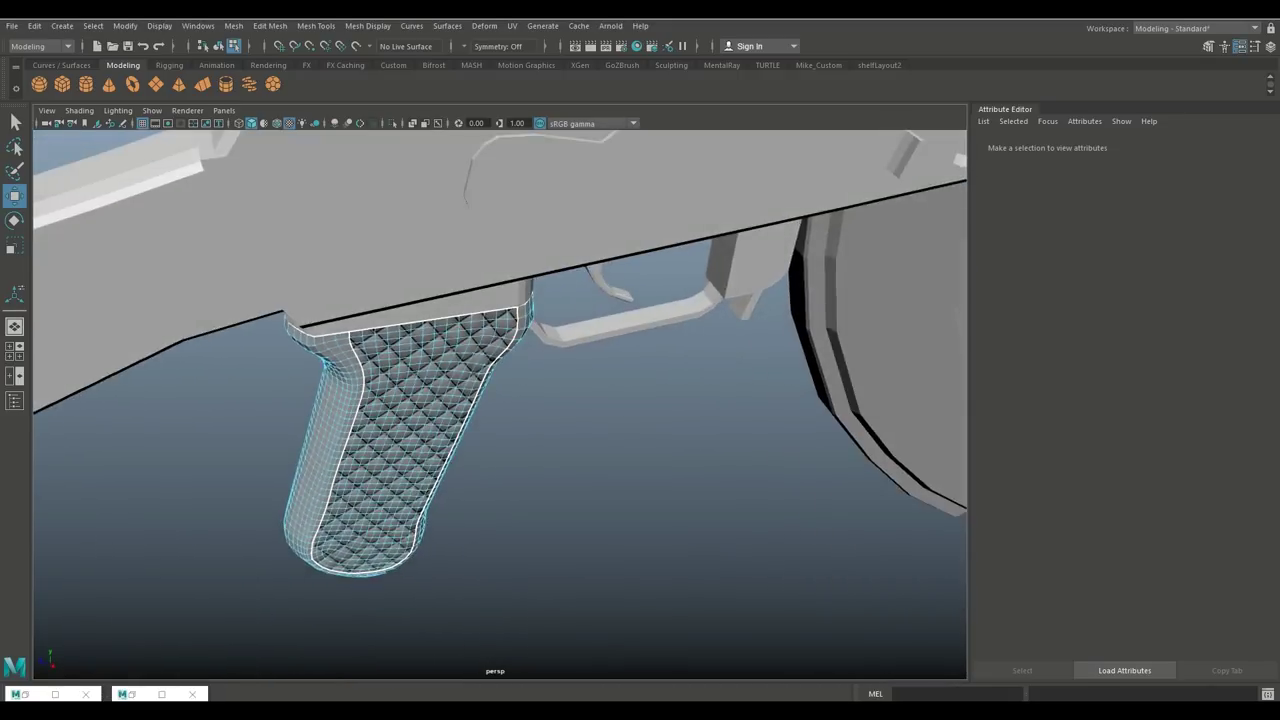
right_drag(766, 254, 831, 234)
click(640, 200)
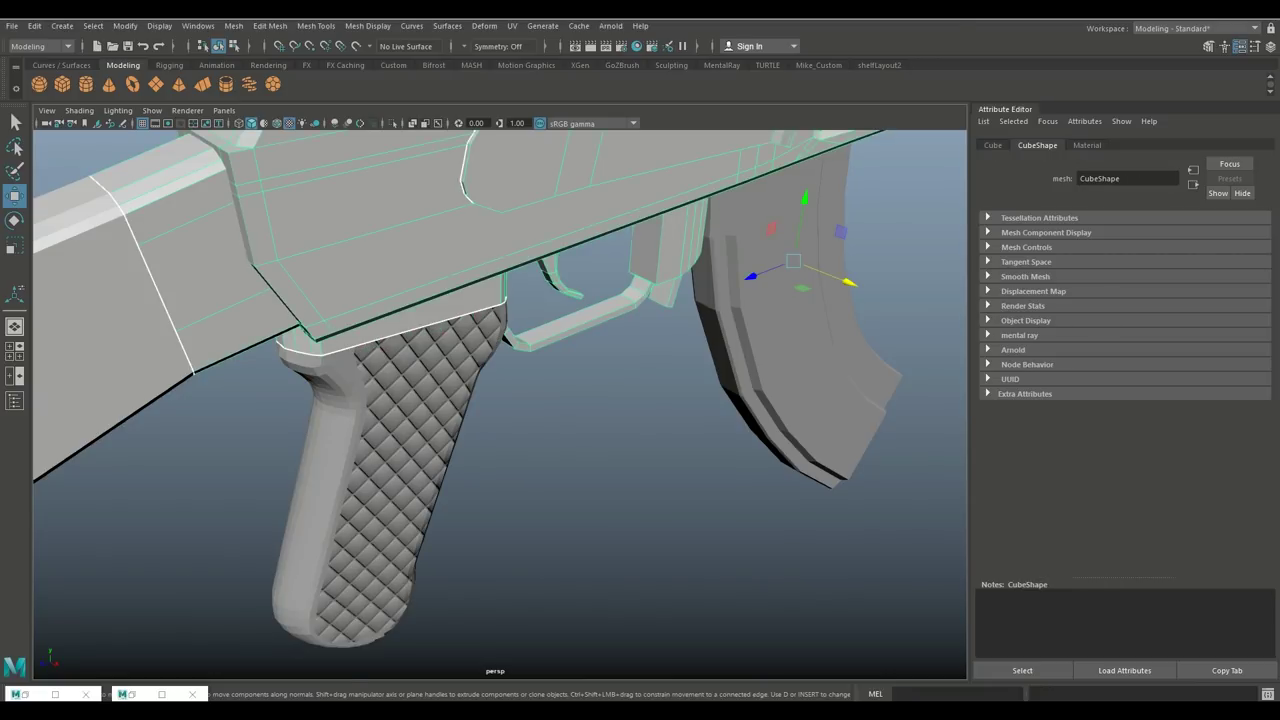
alt+drag(520, 400, 408, 424)
scroll(500, 405, up, 3)
scroll(500, 405, down, 3)
alt+middle_drag(490, 400, 474, 424)
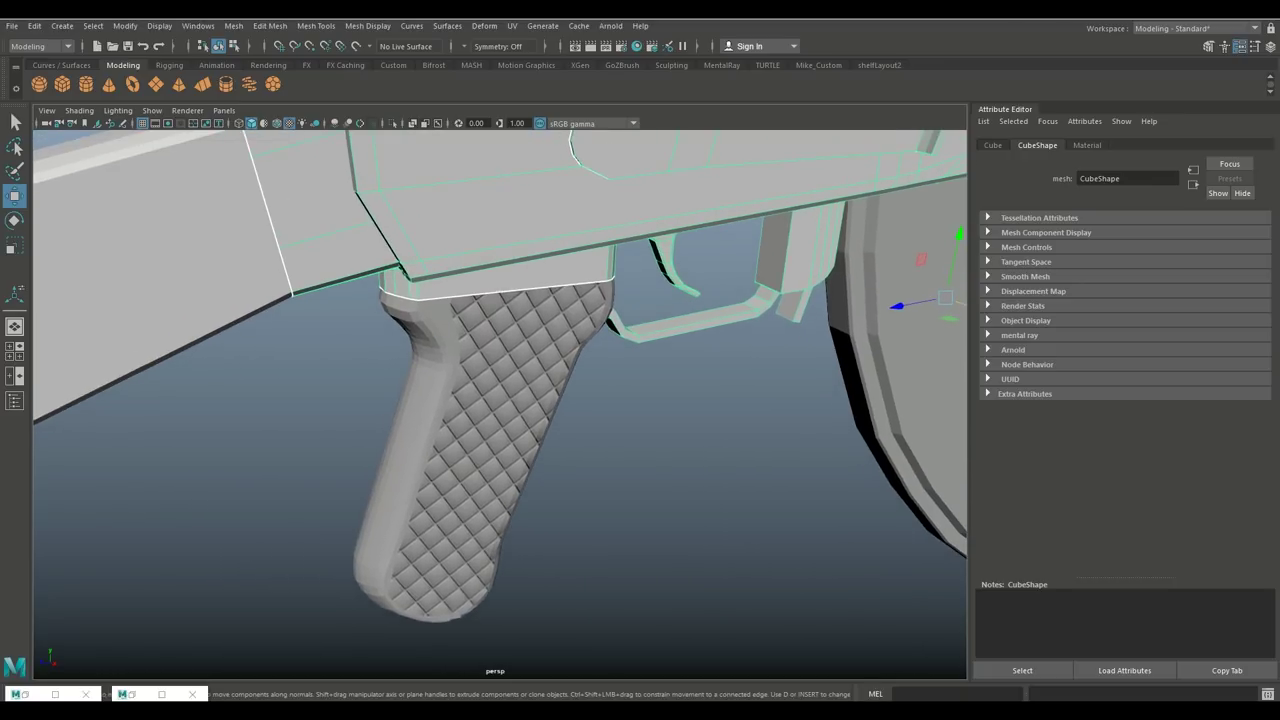